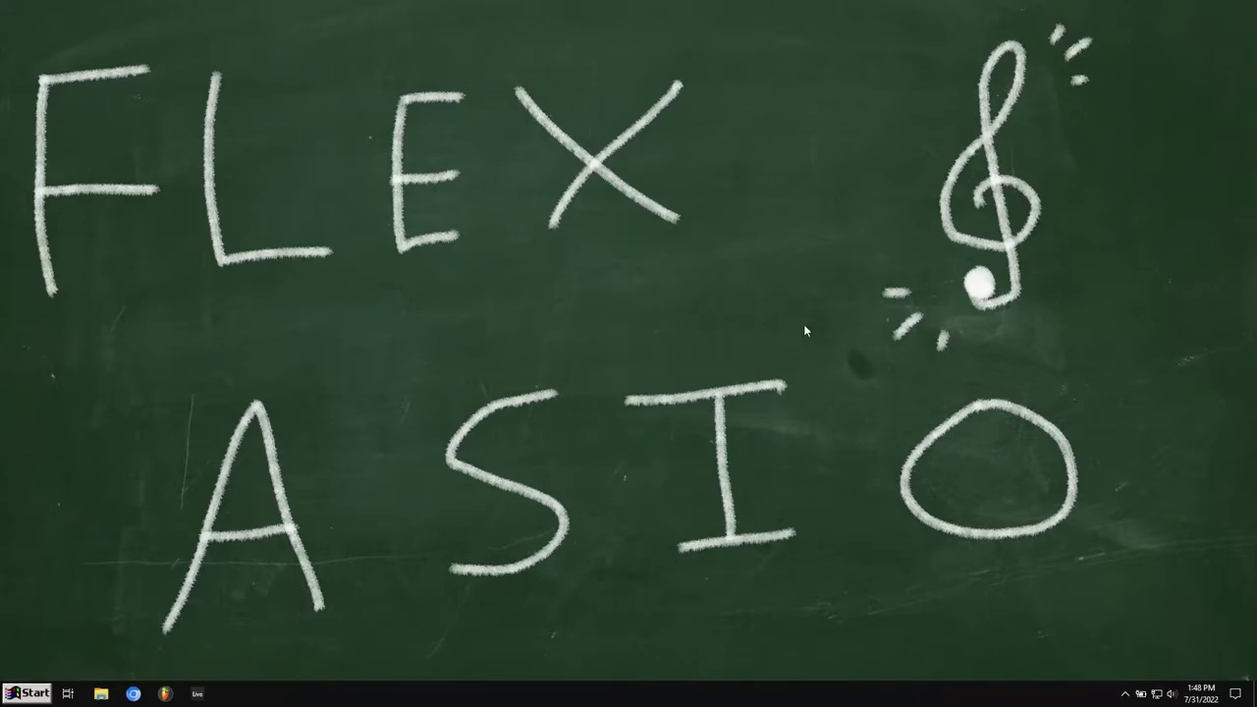
Step: Bring up the Ableton Live 11 Suite taskbar shortcut options on the desktop
drag(140, 366, 1102, 621)
drag(114, 377, 1105, 635)
right_click(197, 693)
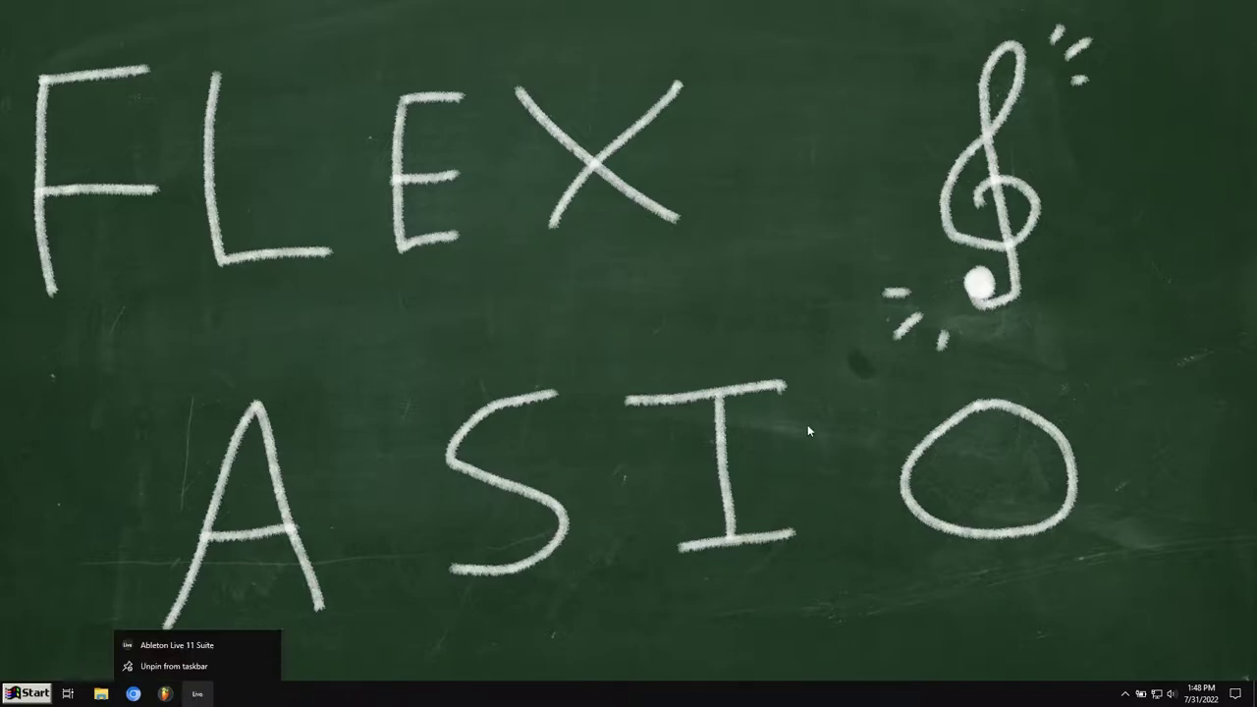
click(874, 383)
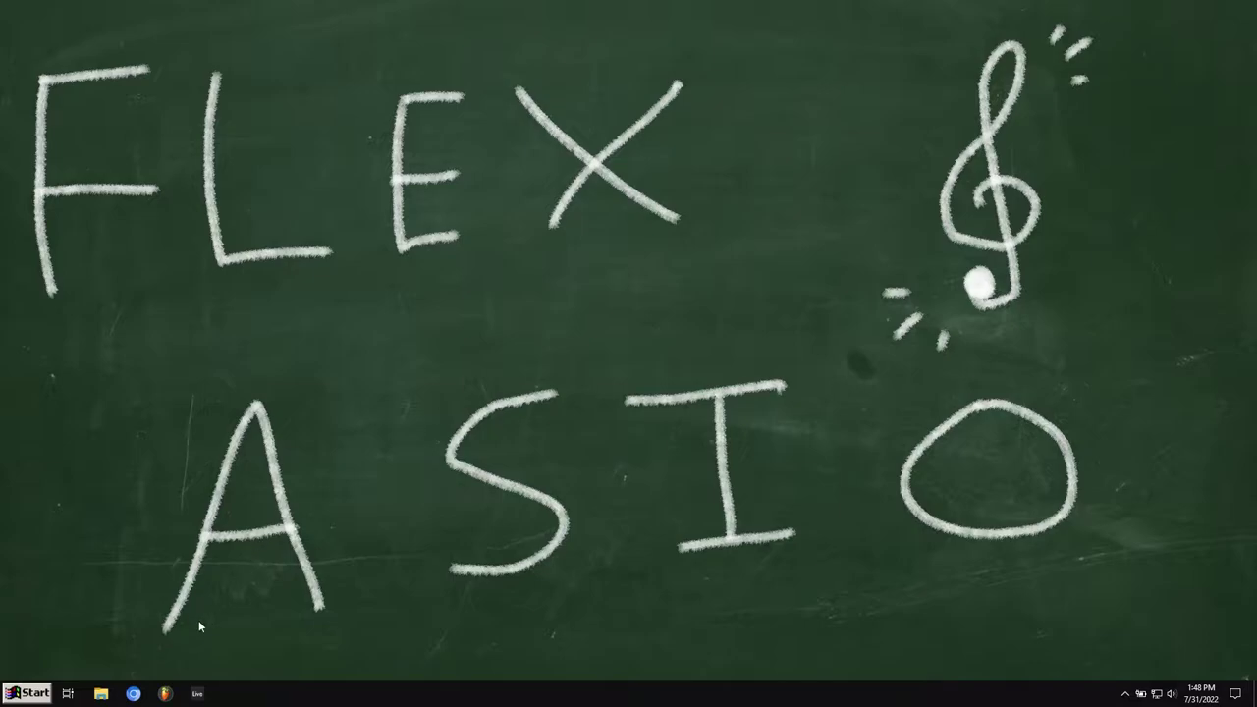
right_click(197, 693)
drag(141, 330, 1110, 590)
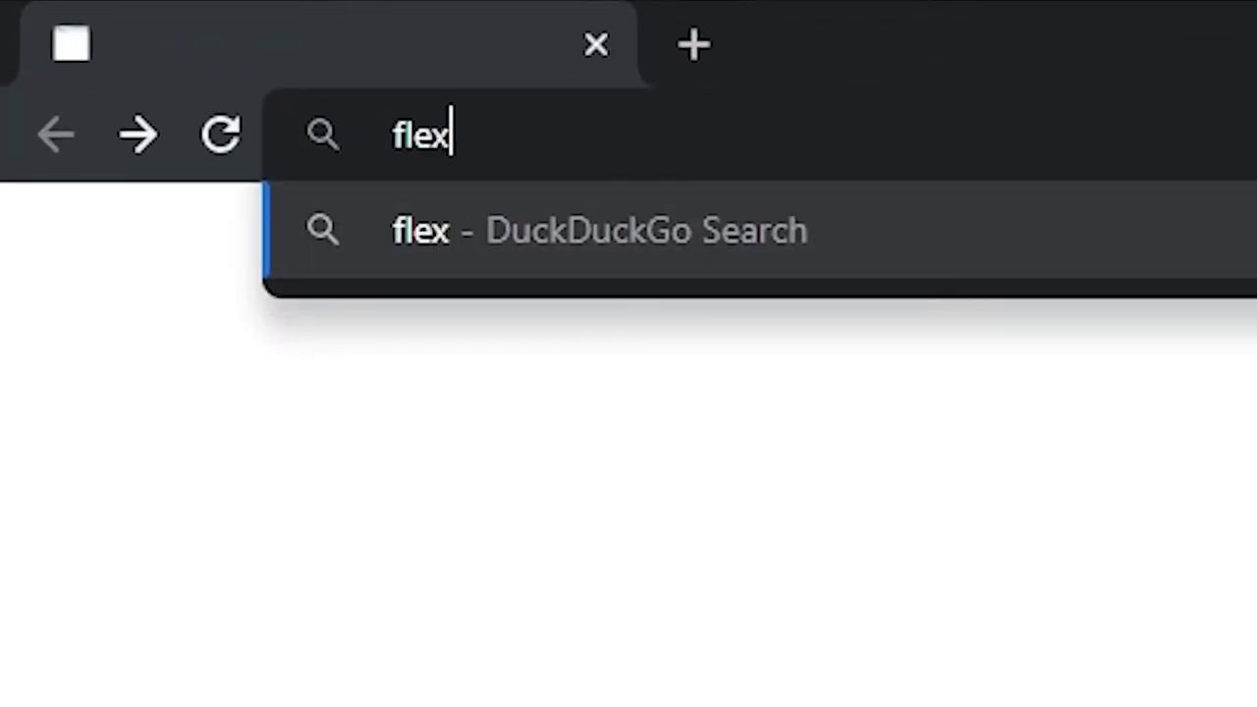
Step: Search the web for 'flexasio' and open the dechamps/FlexASIO GitHub project
text(o)
key(Return)
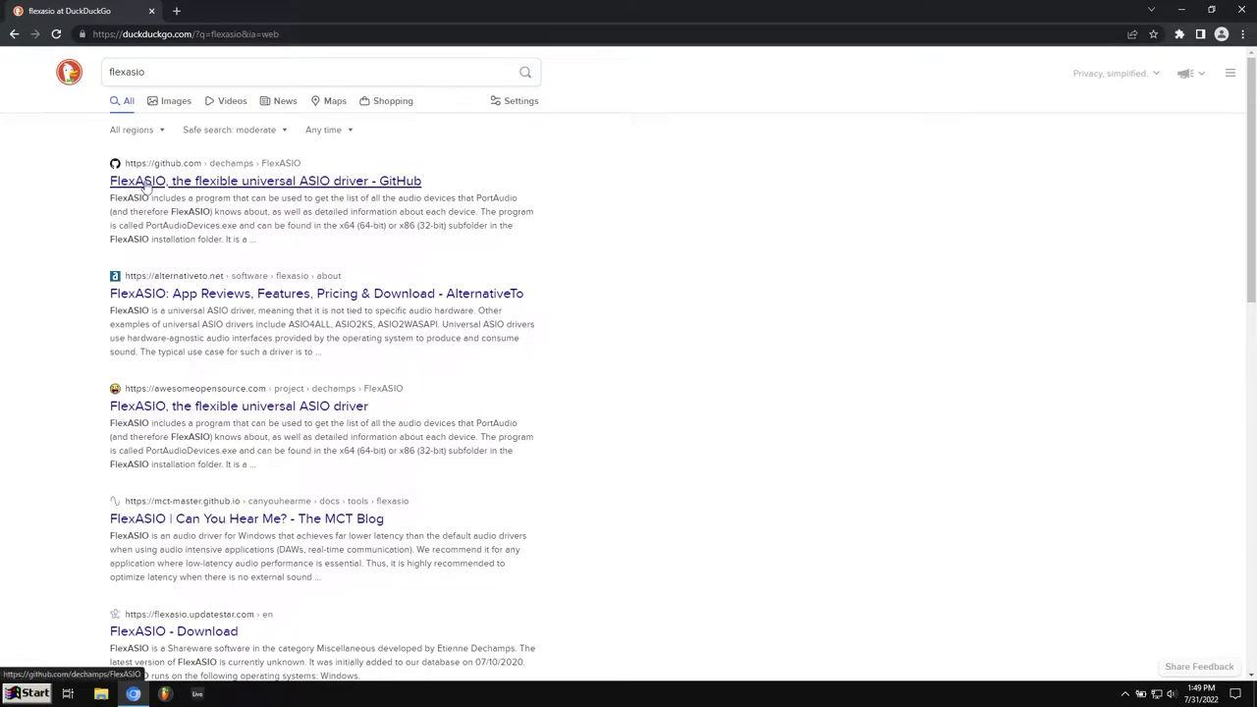
click(213, 184)
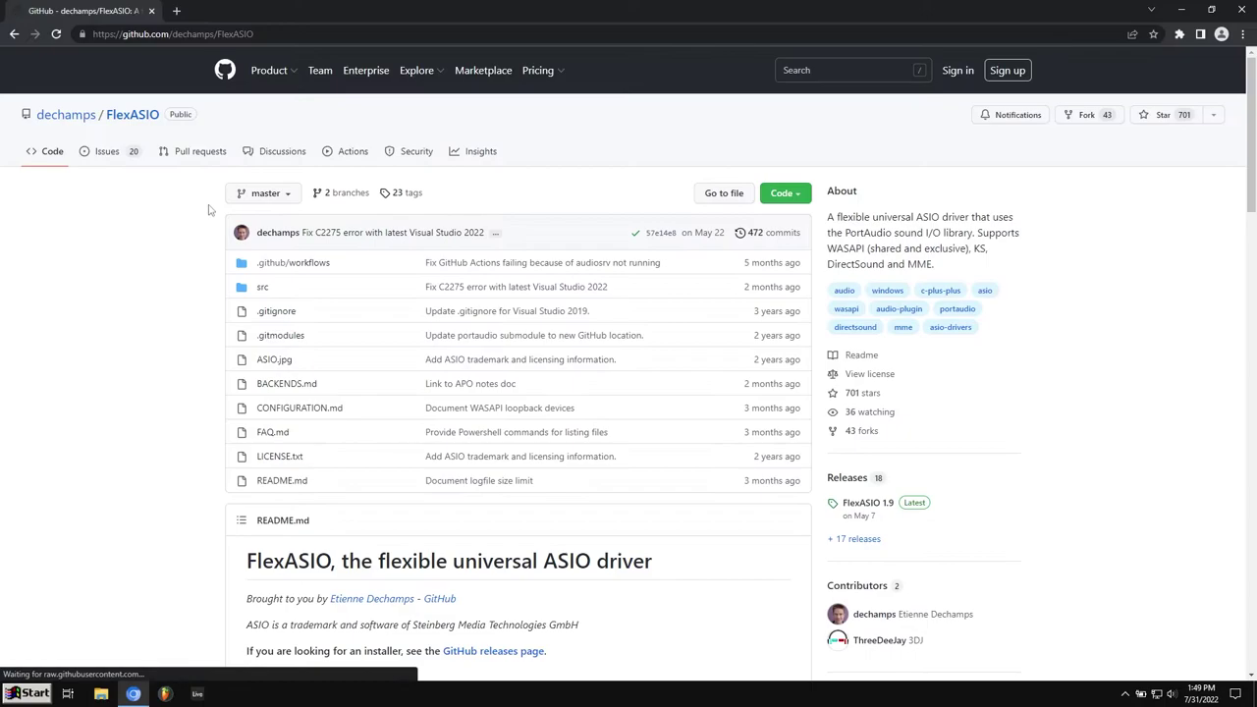
click(182, 276)
middle_click(1110, 308)
scroll(1110, 308, down, 1)
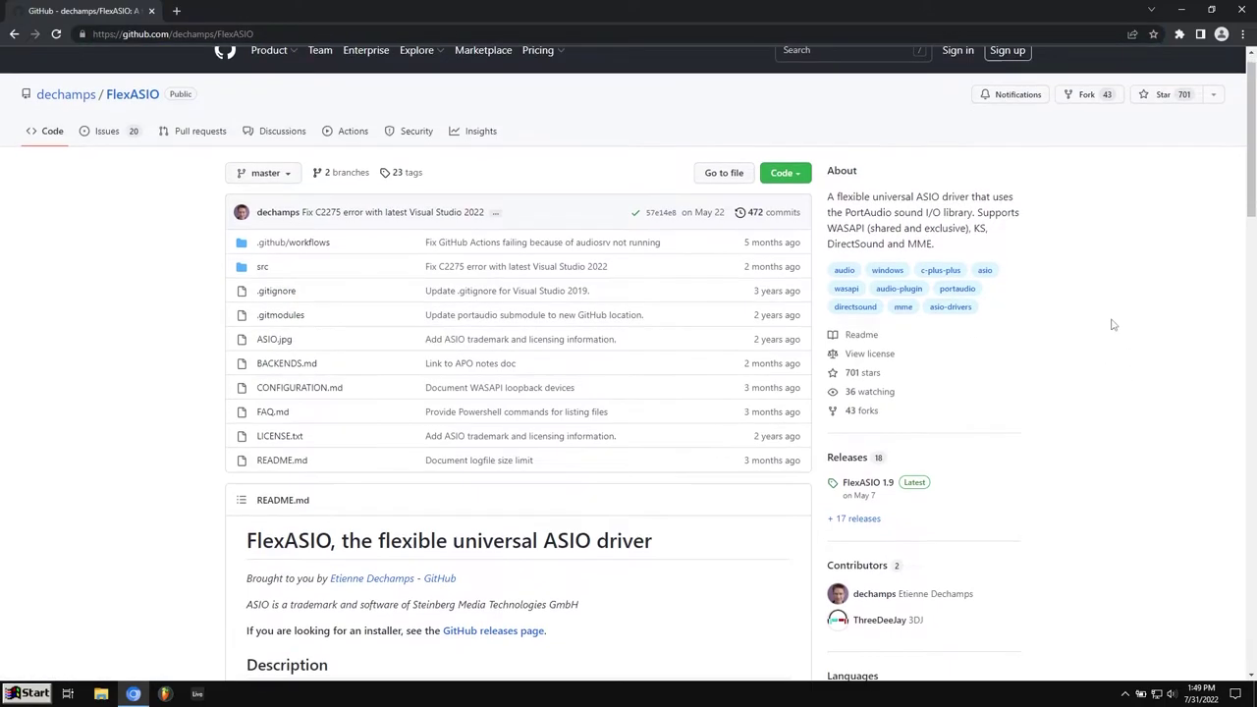
Step: From the FlexASIO releases list, save FlexASIO-1.9.exe into Downloads
click(852, 458)
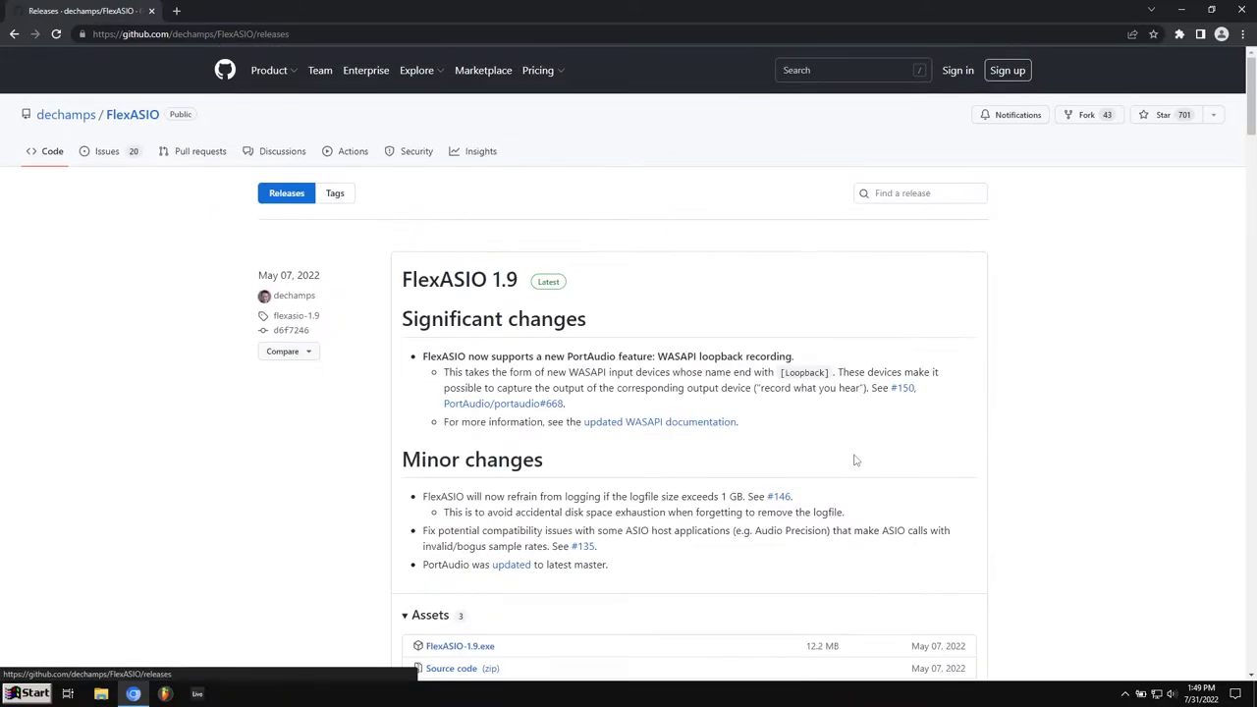
scroll(385, 354, down, 1)
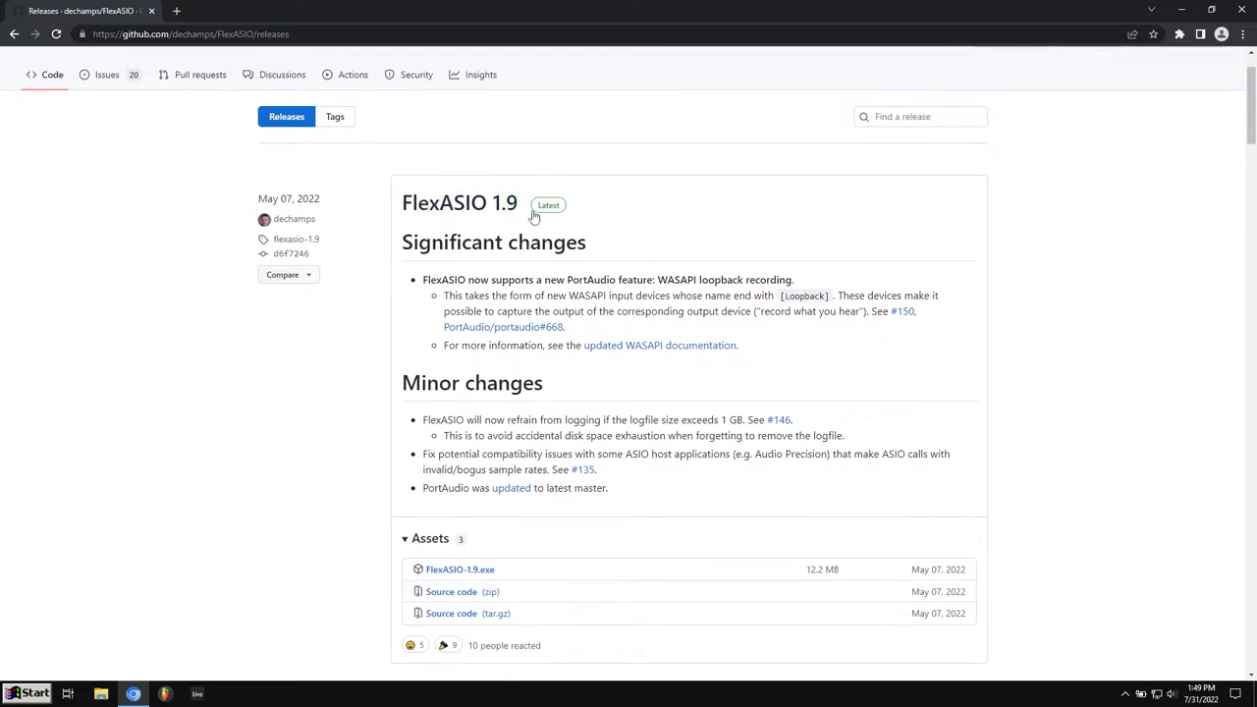
scroll(365, 450, down, 1)
scroll(442, 442, down, 2)
scroll(516, 295, up, 3)
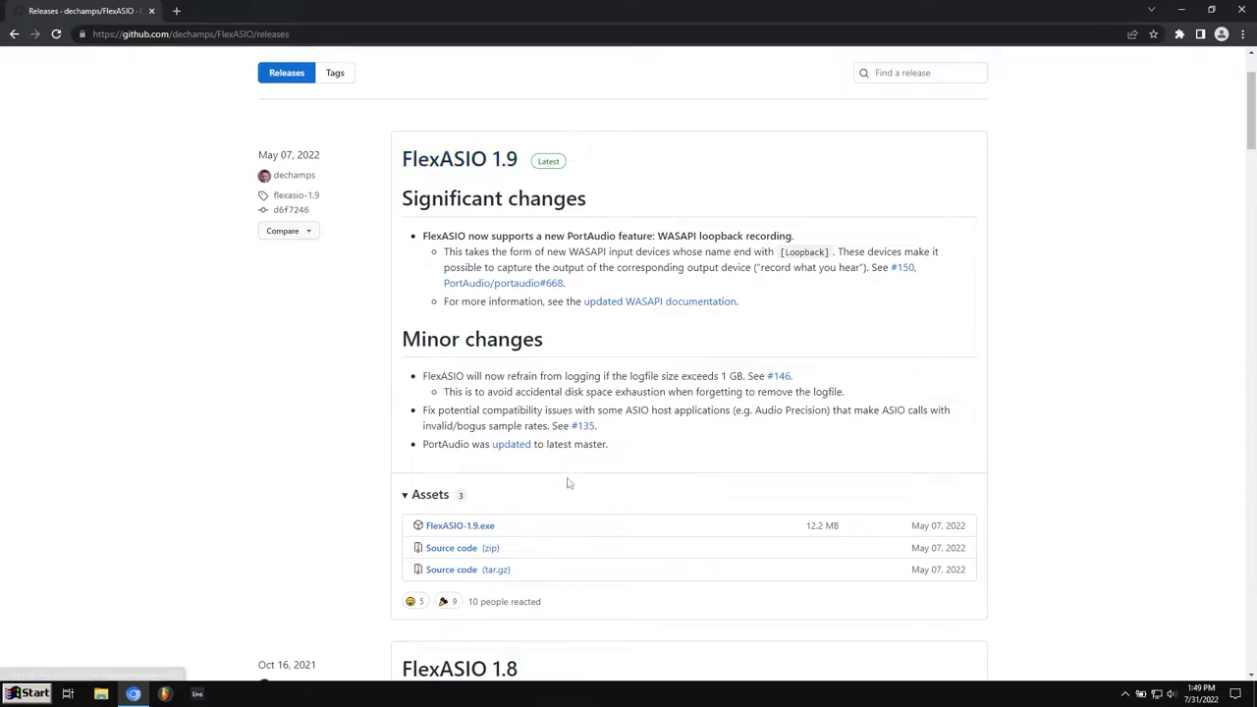
drag(521, 530, 415, 535)
click(321, 521)
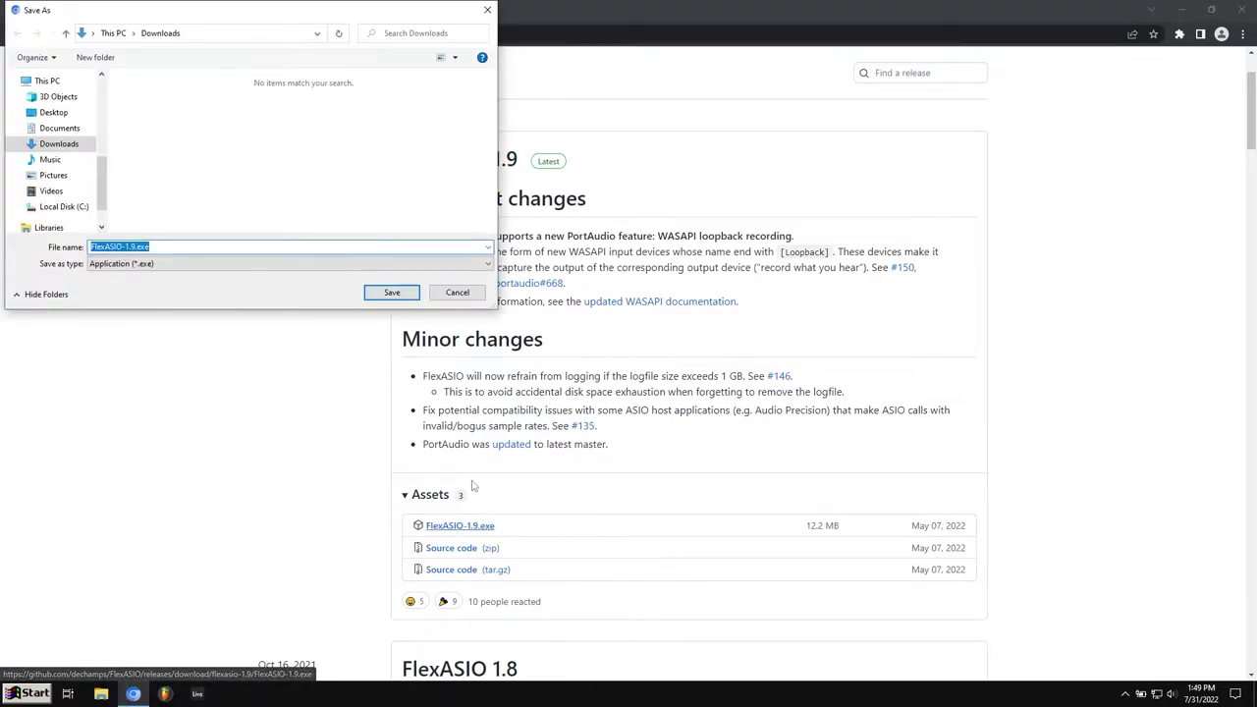
click(393, 296)
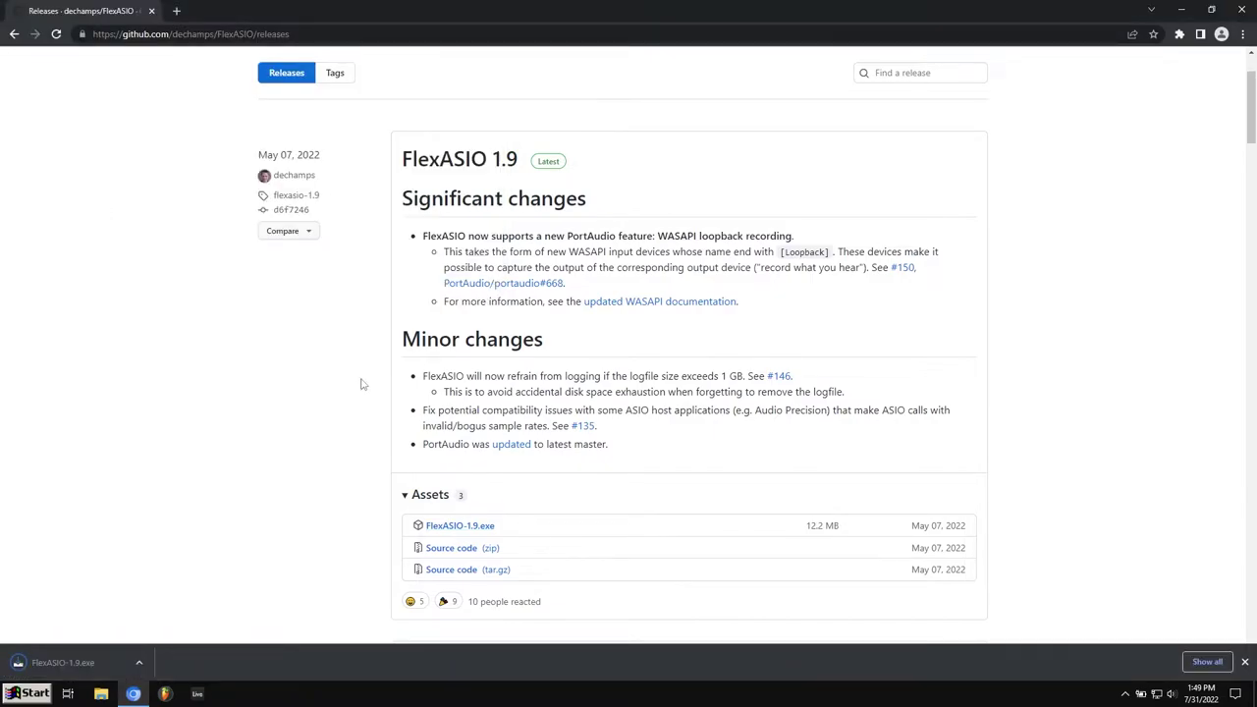
Step: Search 'flexasiogui', open the FlexASIO_GUI releases, and save FlexASIO.GUIInstaller_0.34.exe to Downloads
click(381, 33)
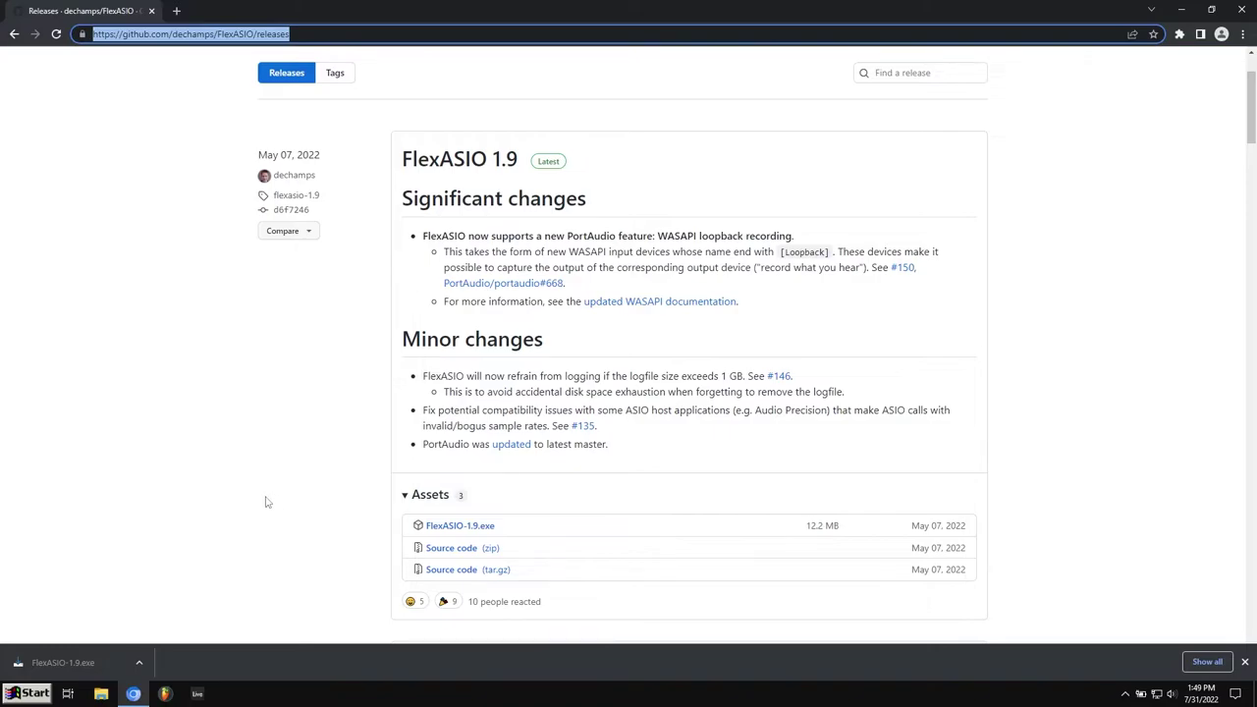
text(flexasiog)
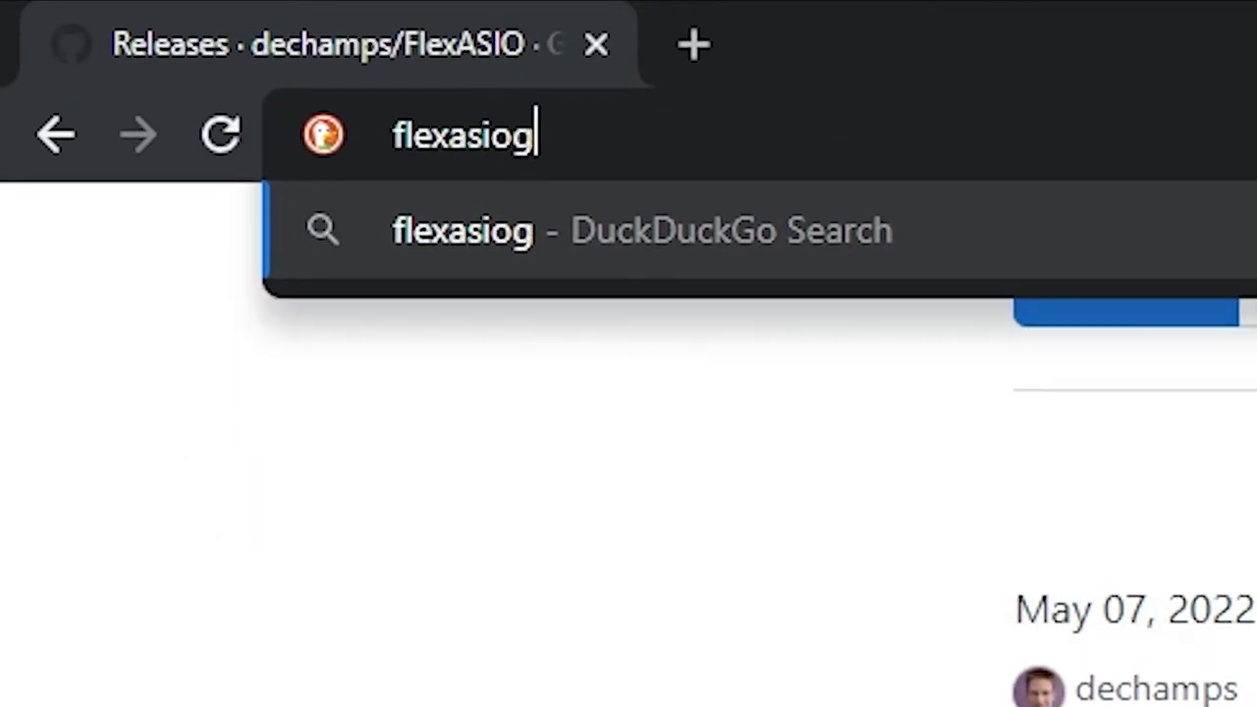
text(ui)
key(Return)
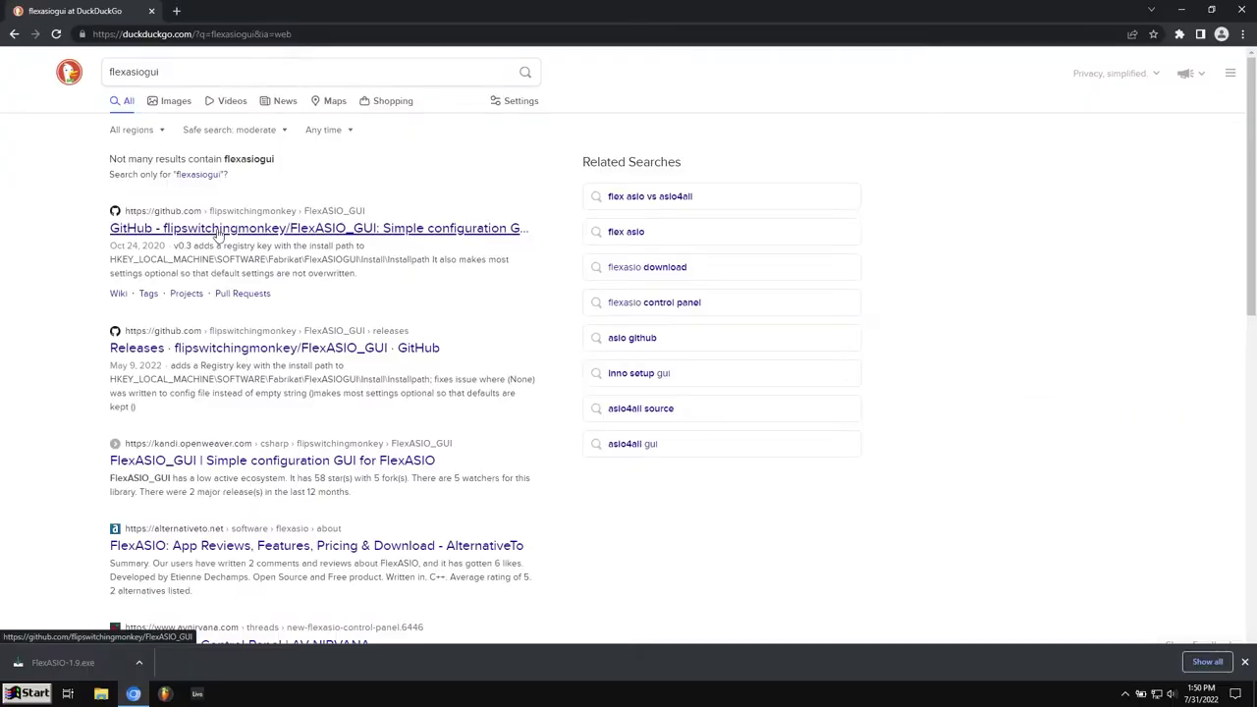
click(196, 148)
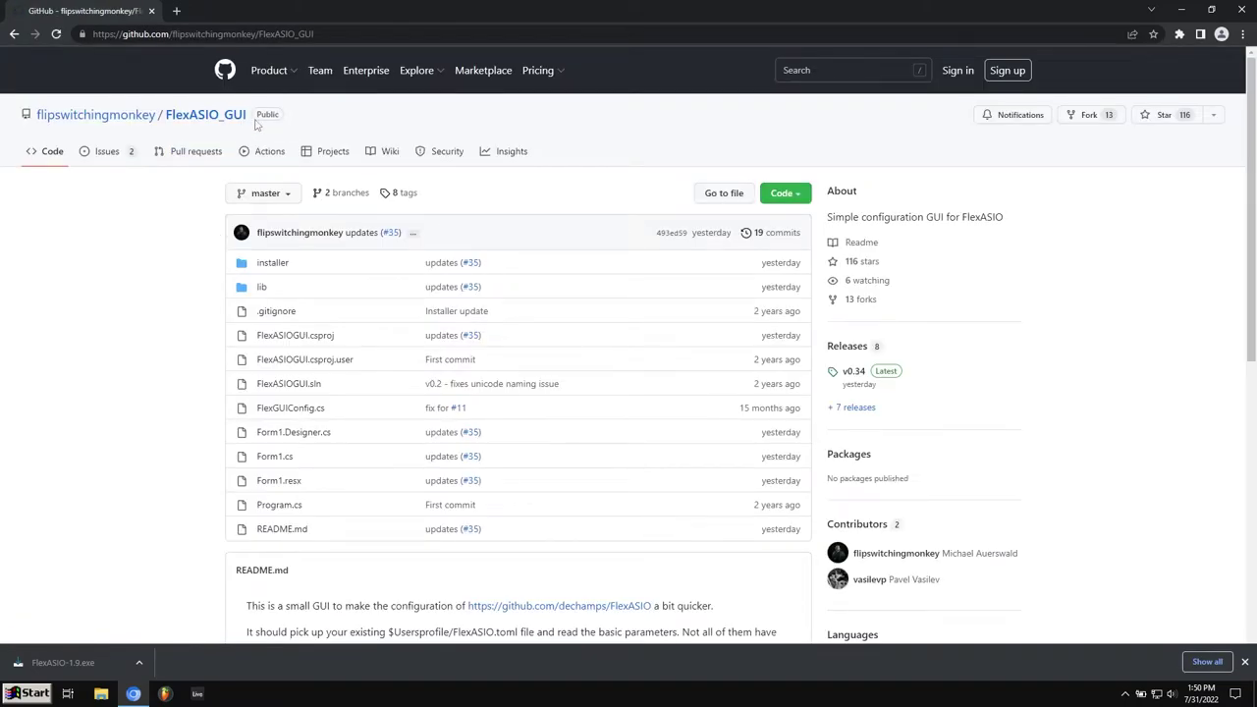
drag(255, 122, 163, 114)
click(162, 236)
click(847, 347)
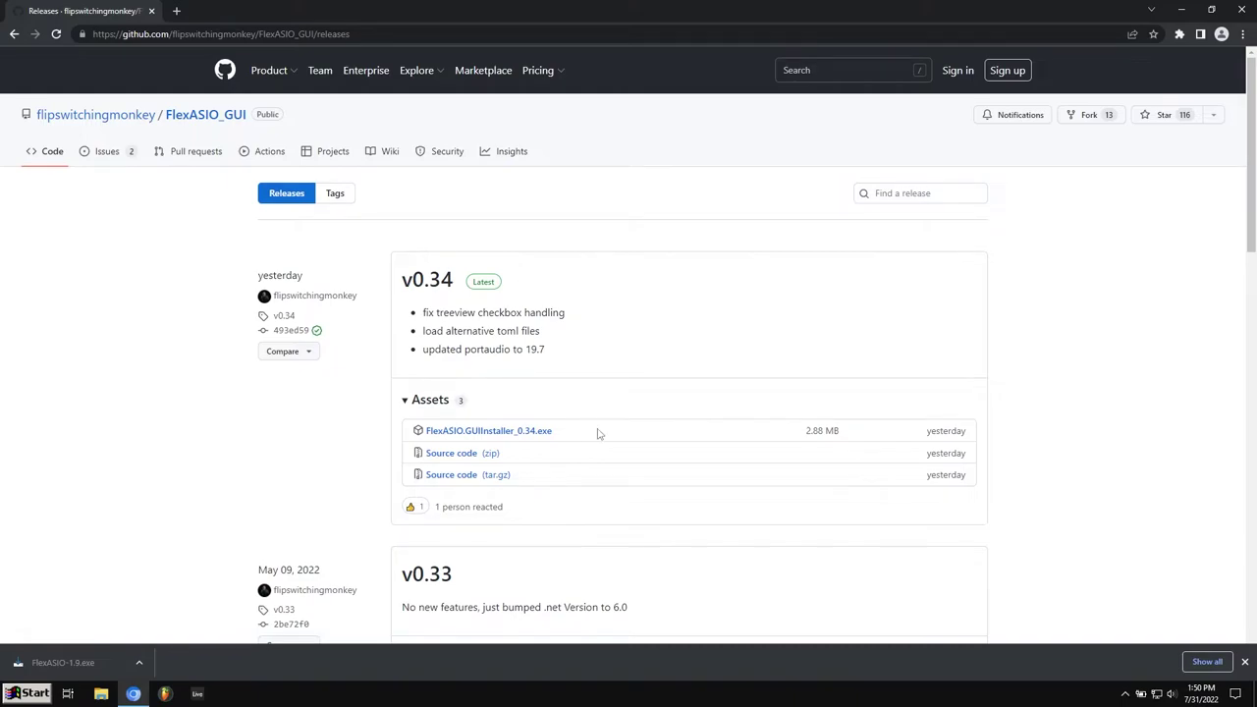
click(531, 432)
click(393, 293)
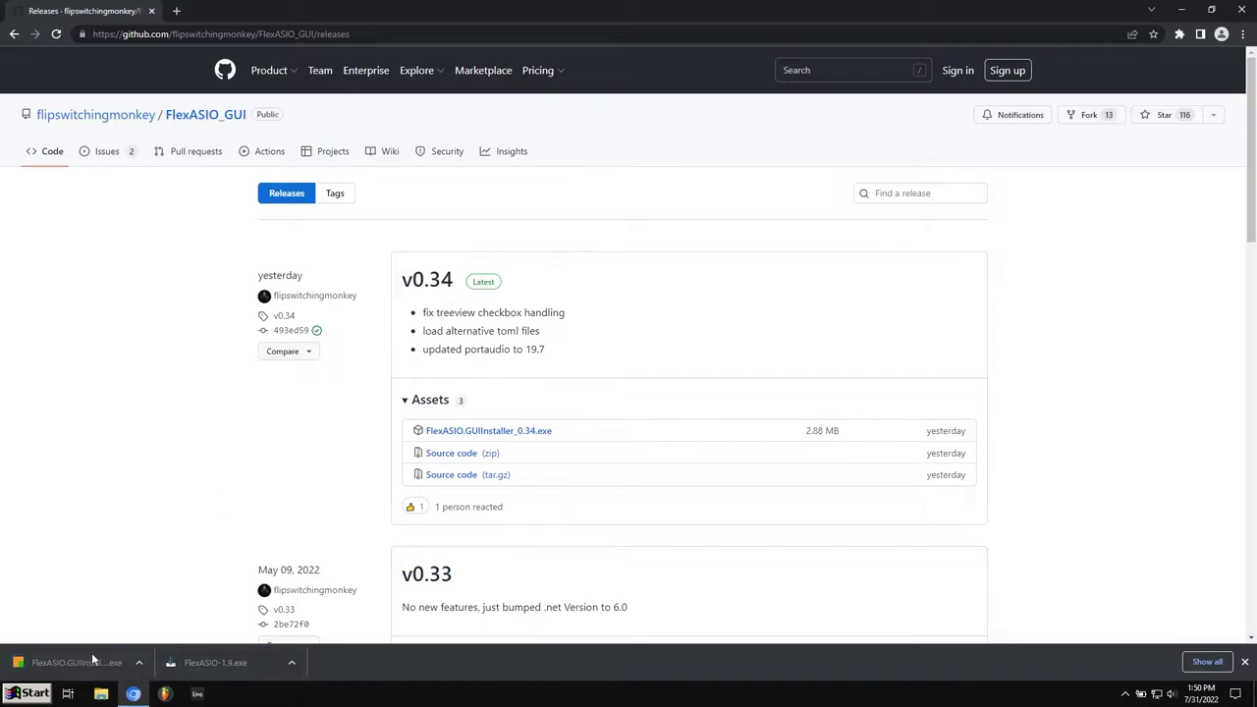
Step: Run FlexASIO-1.9.exe from Downloads, install to the default location, and skip the README
click(100, 693)
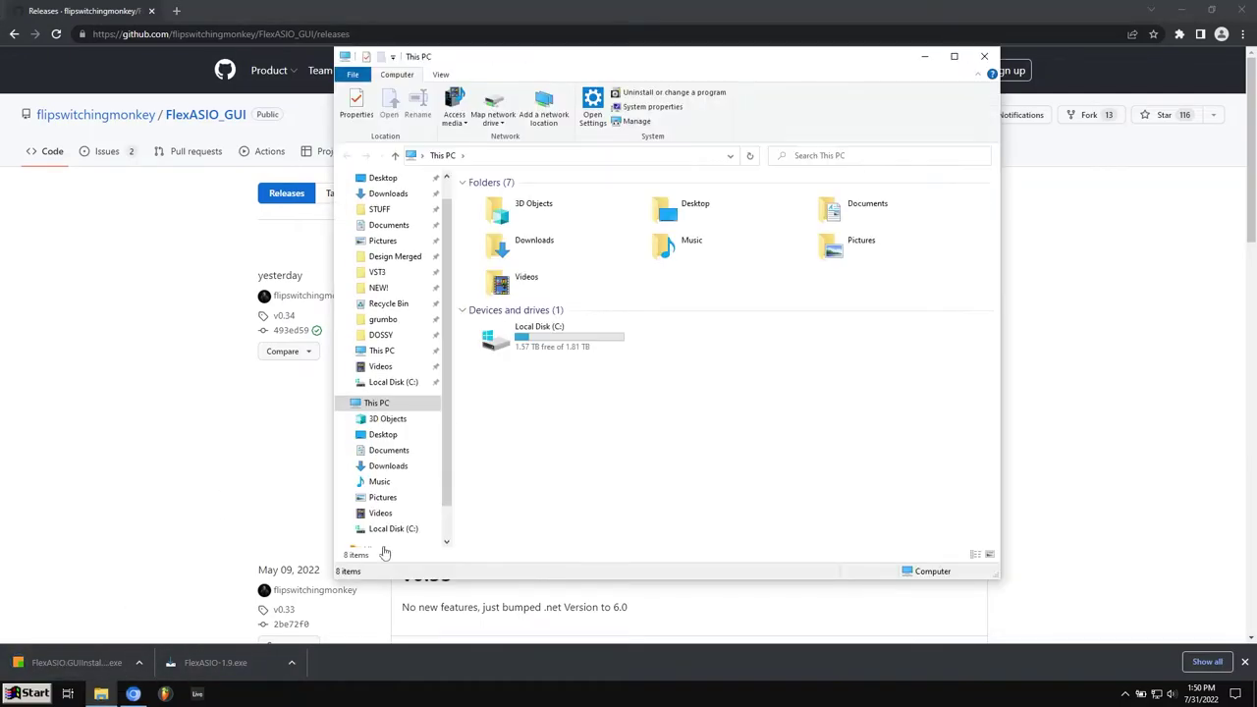
double_click(501, 240)
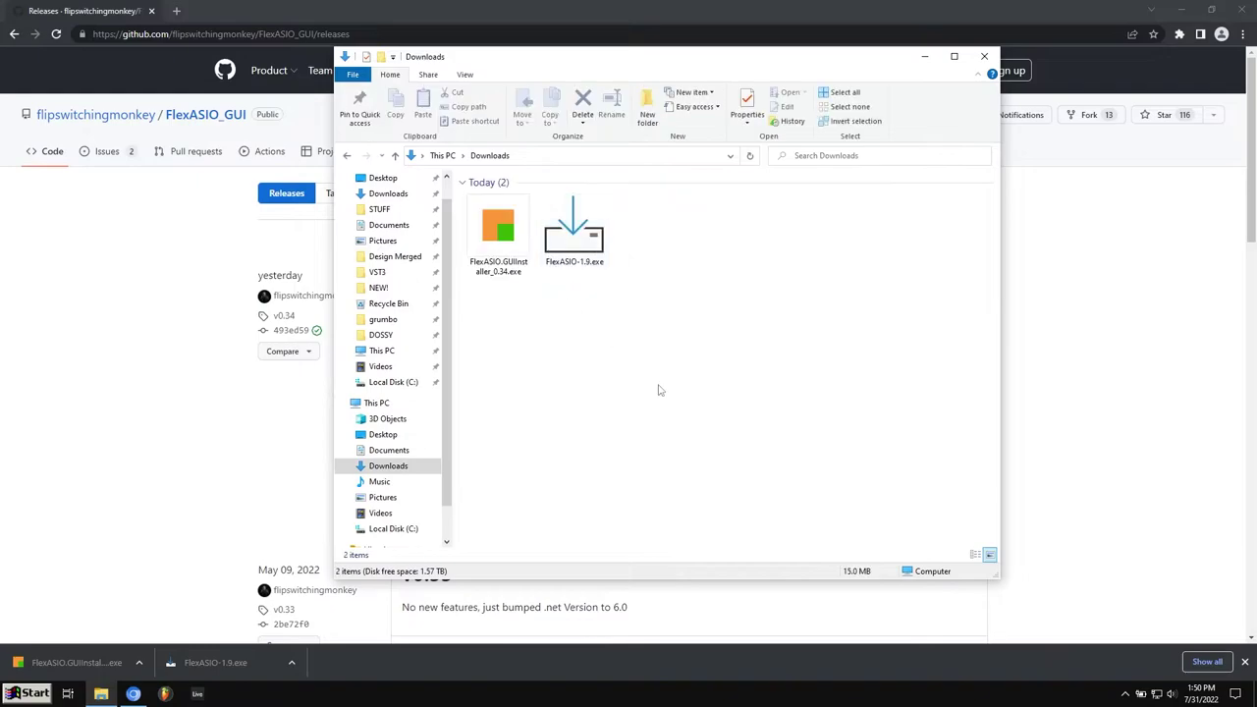
key(ctrl+a)
click(582, 247)
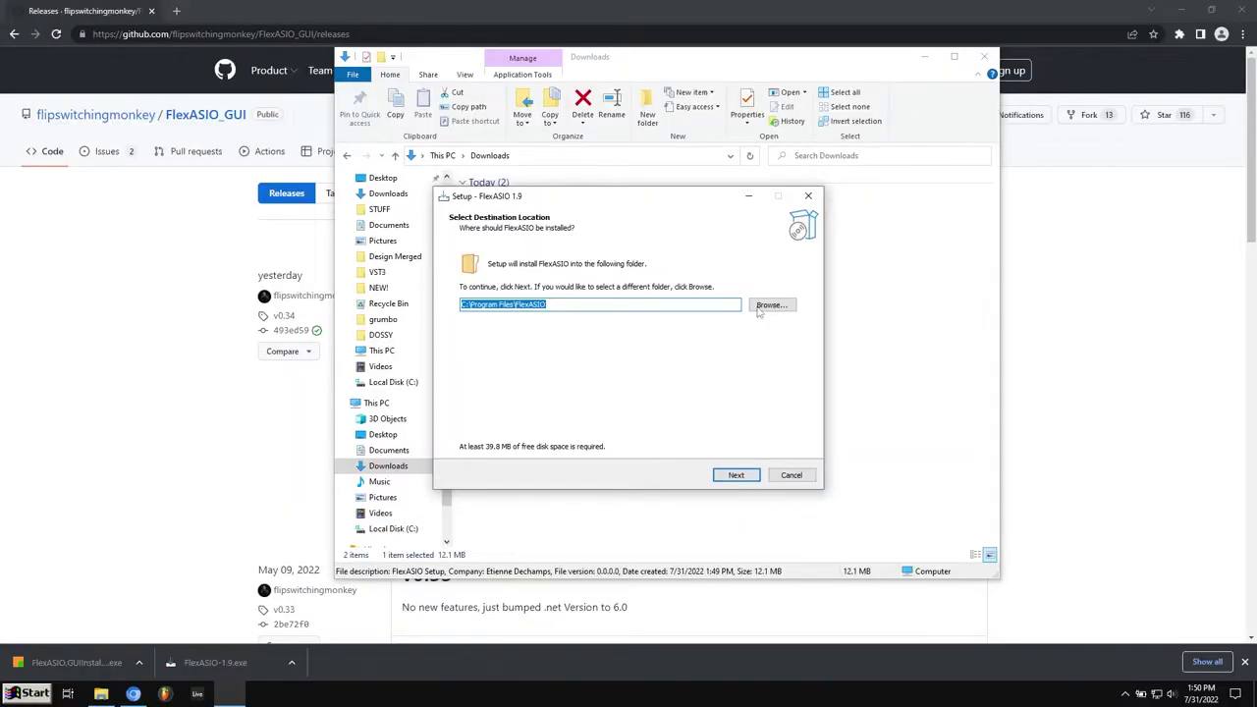
click(735, 474)
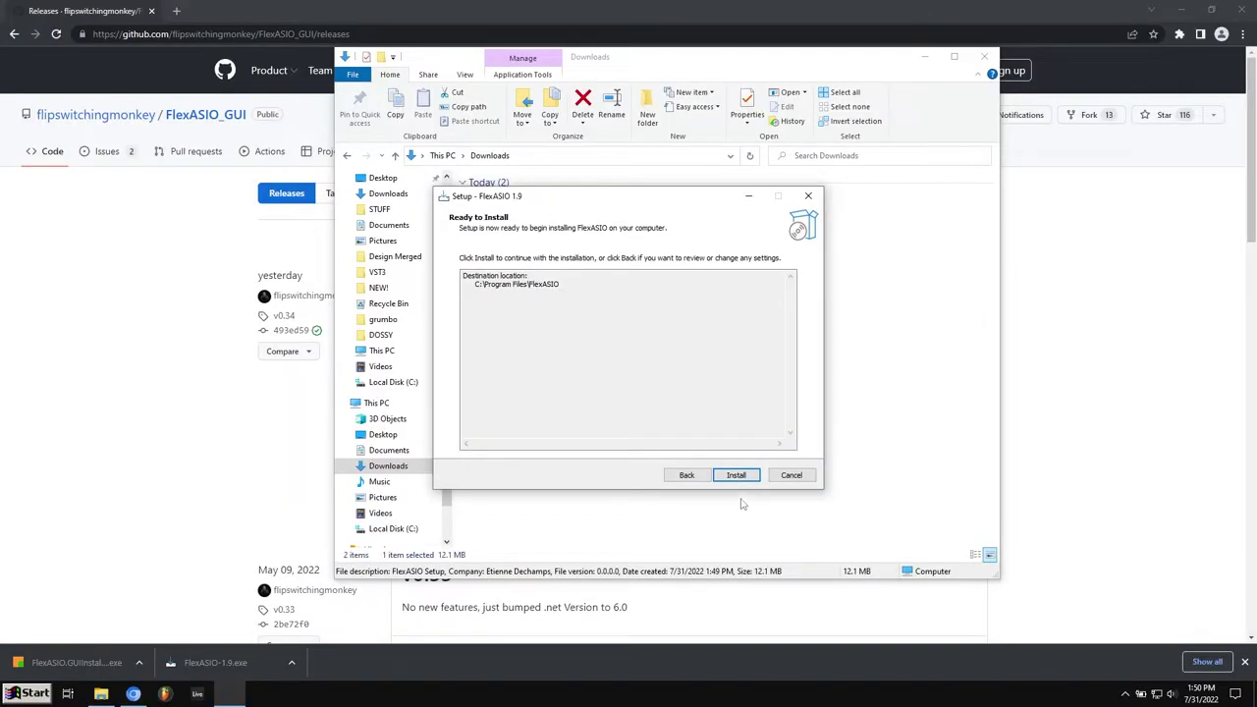
click(736, 475)
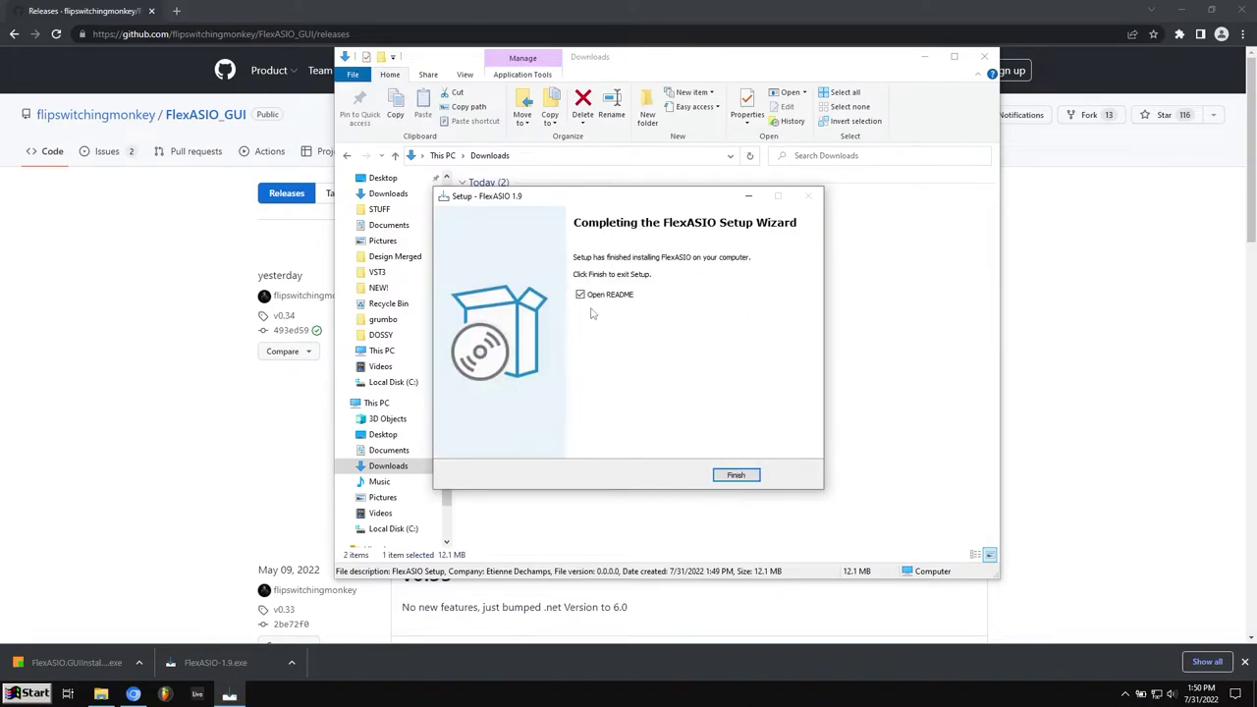
click(580, 295)
Step: Install FlexASIO GUI 0.34 from its installer with the default location
click(735, 474)
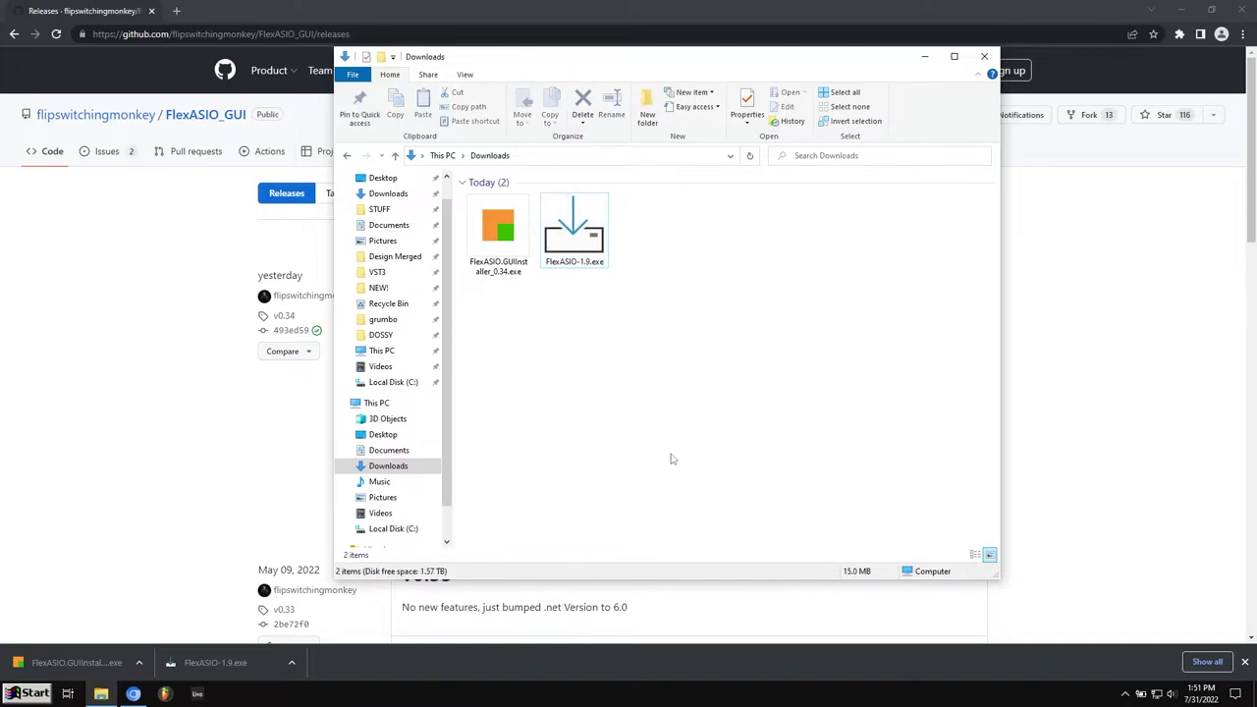
click(501, 250)
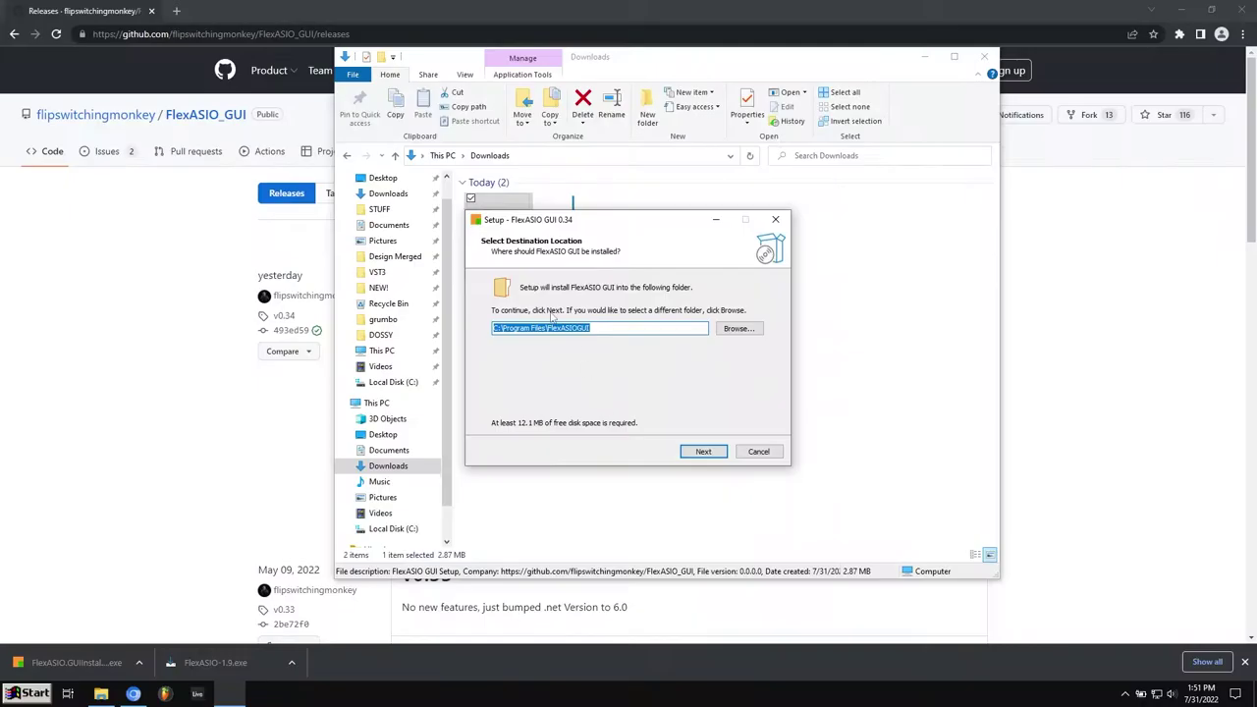
click(703, 451)
click(703, 450)
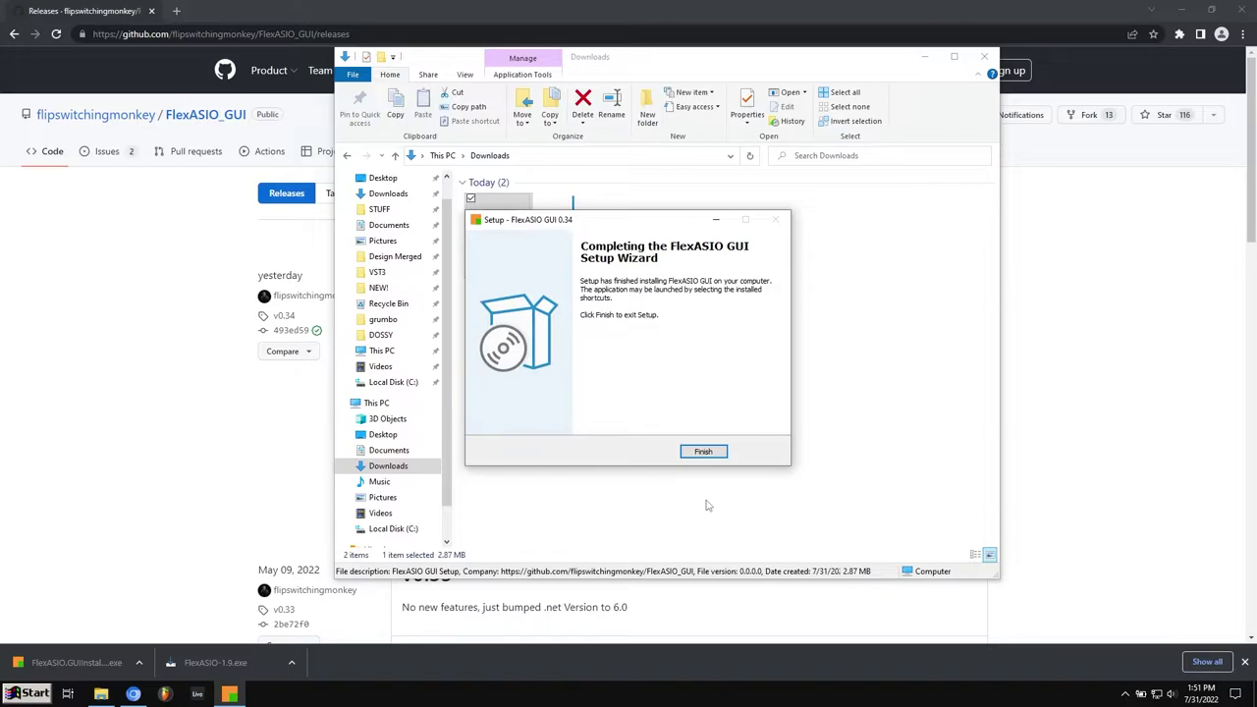
click(703, 451)
Step: Delete both installer files from Downloads and close File Explorer
drag(720, 312, 468, 197)
right_click(570, 243)
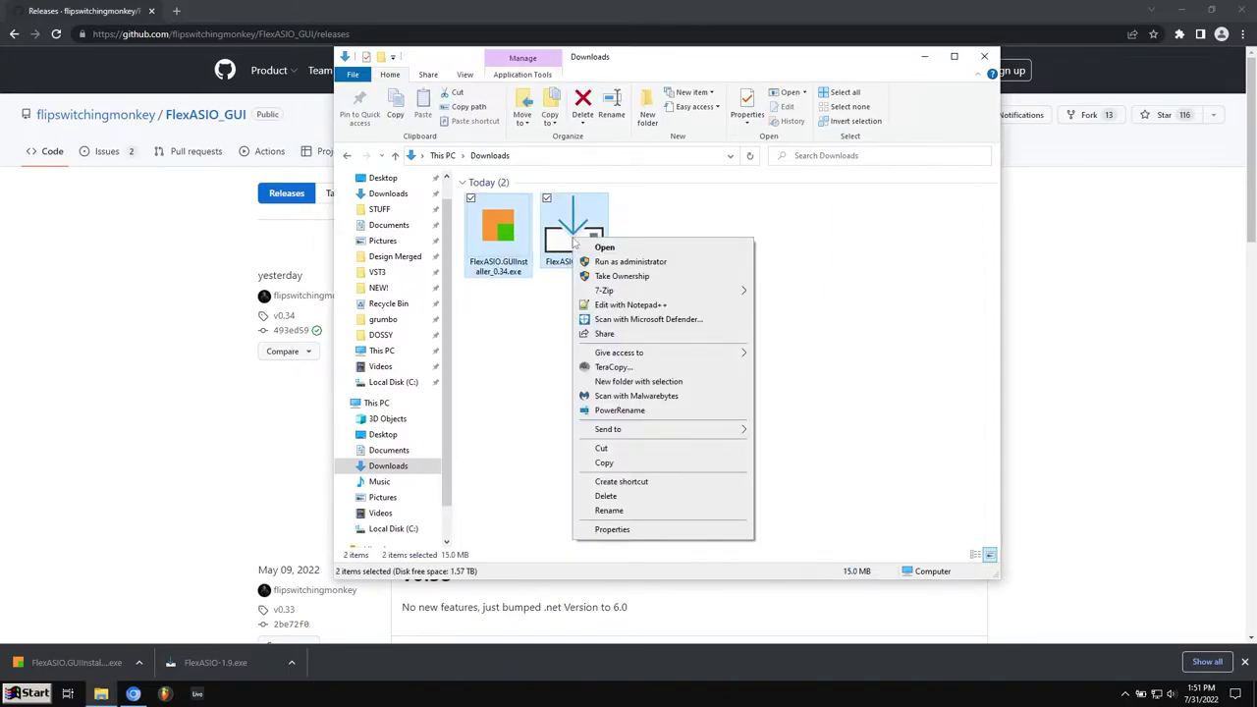
click(648, 497)
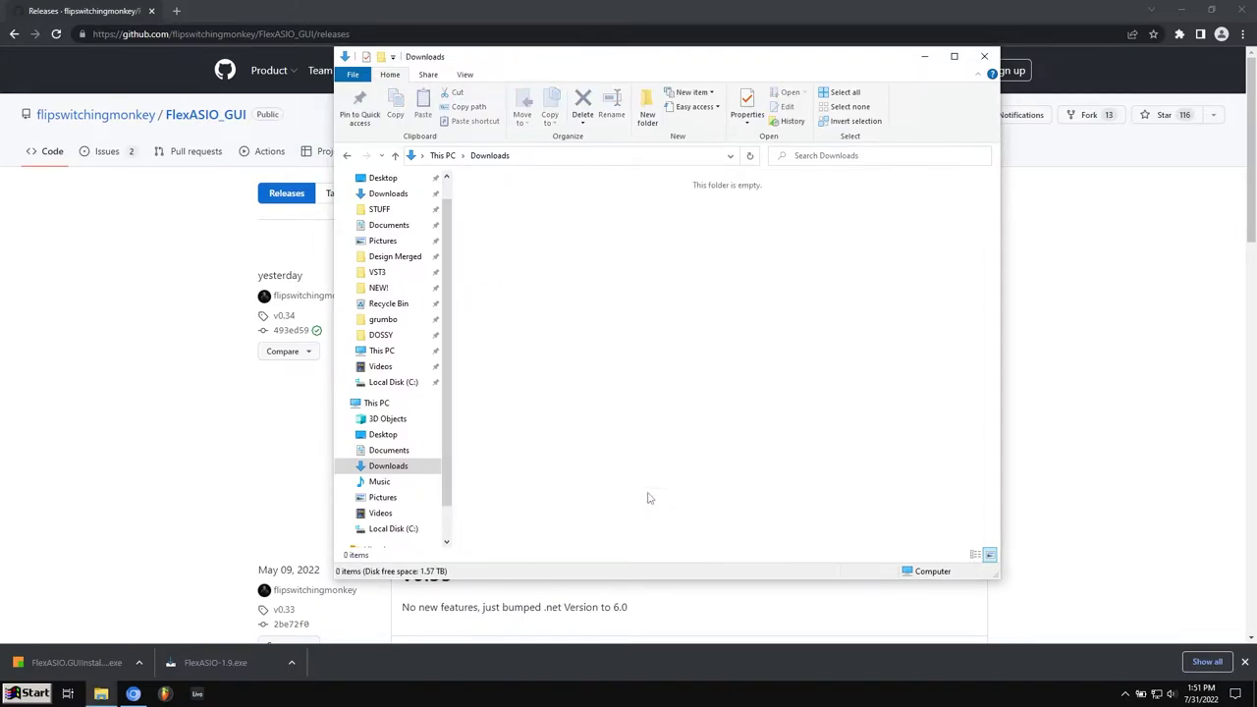
click(989, 59)
key(super+d)
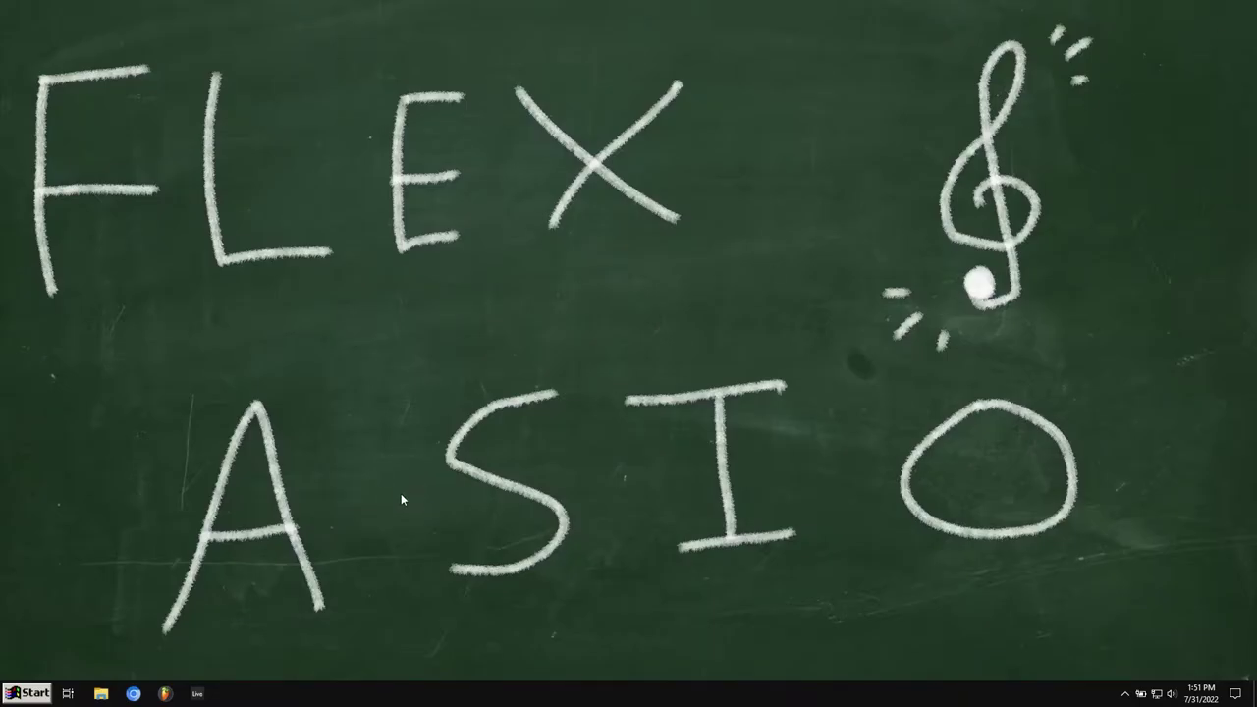
Step: Launch Ableton Live 11 Suite, dismiss the audio-disabled warning, and switch to Arrangement view
right_click(165, 693)
right_click(198, 693)
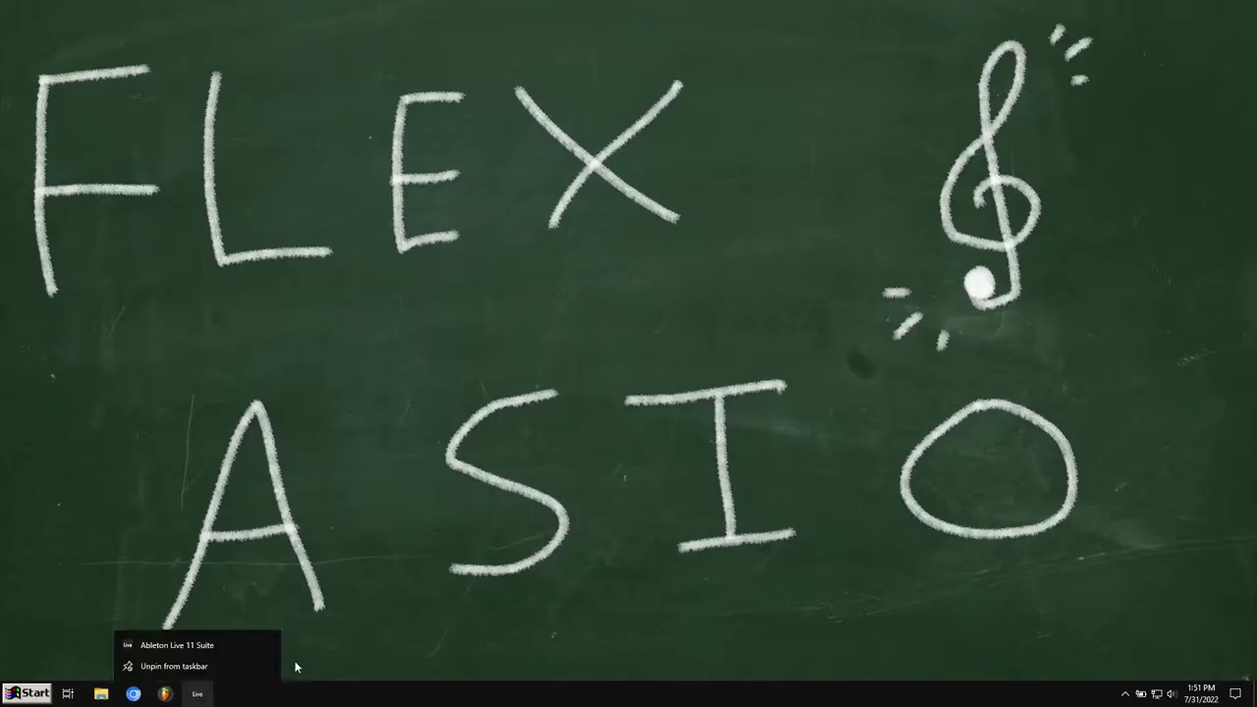
click(389, 617)
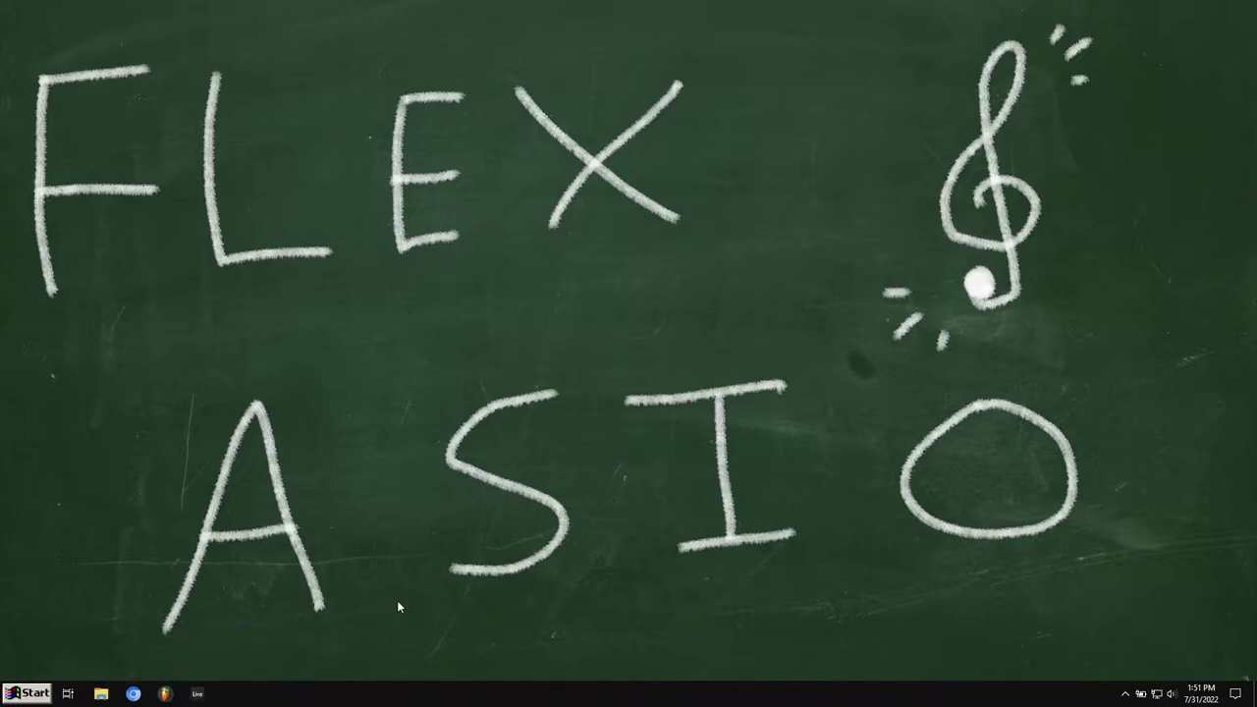
click(197, 693)
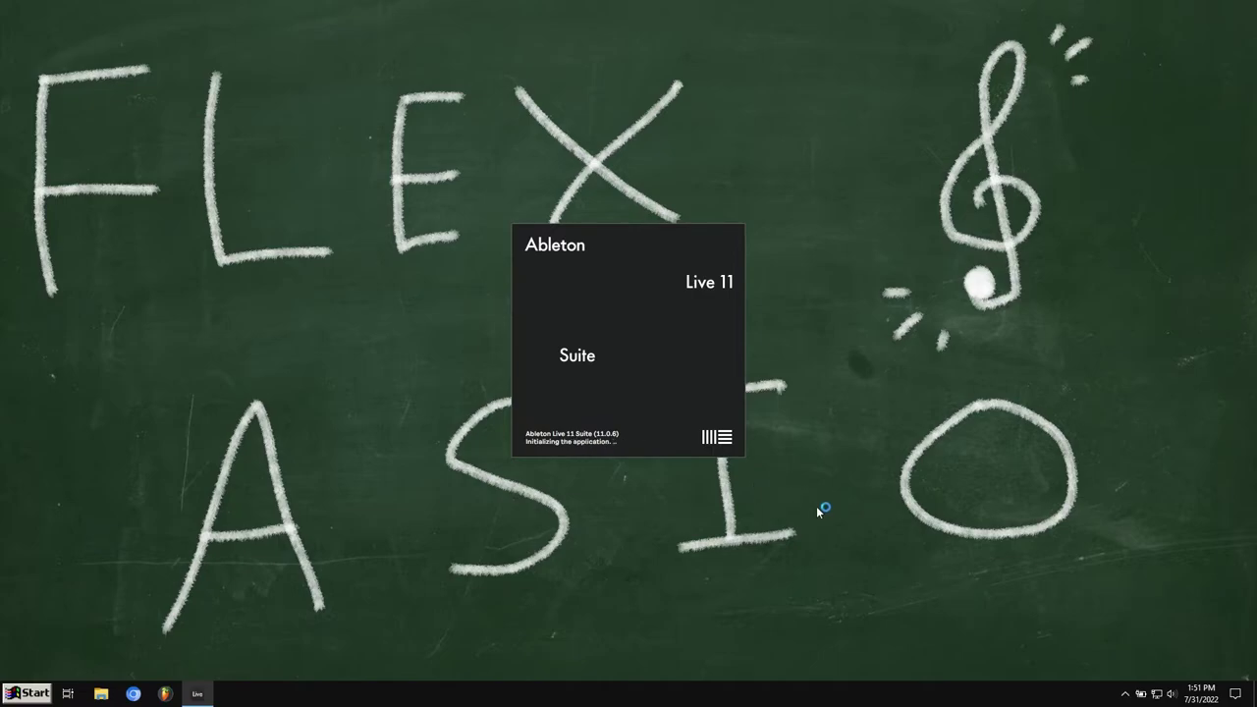
click(618, 371)
key(Tab)
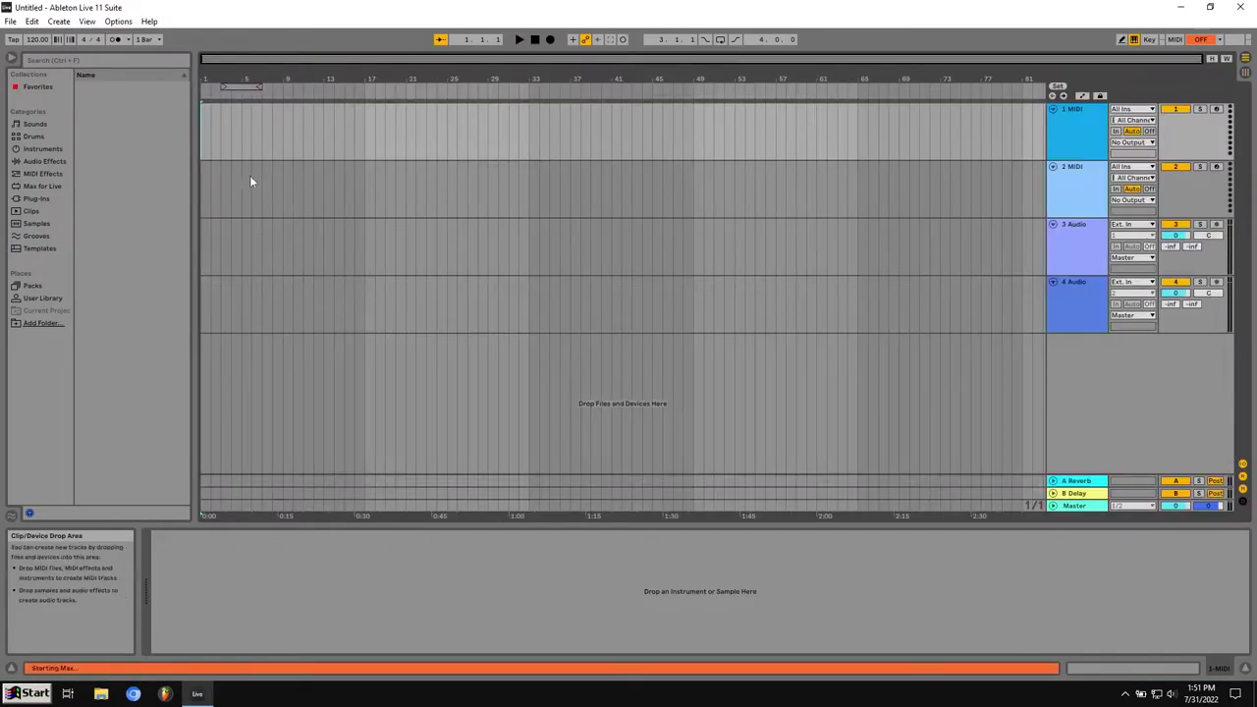
click(42, 148)
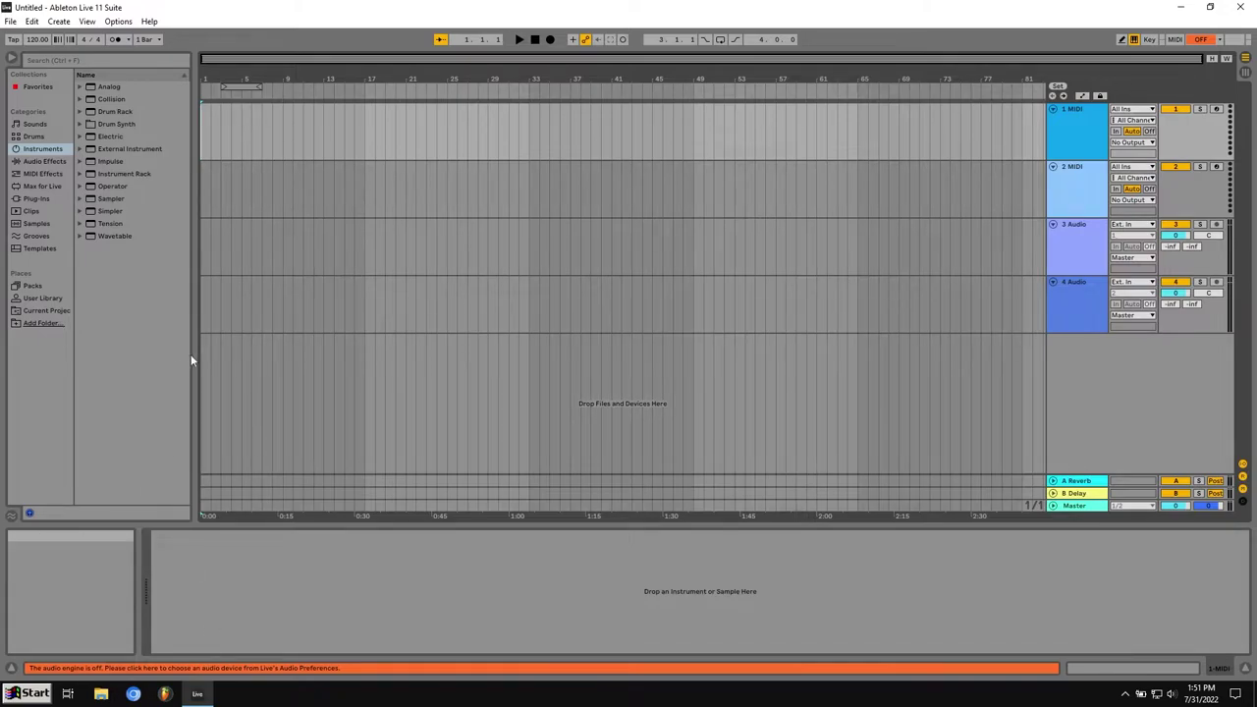
click(118, 21)
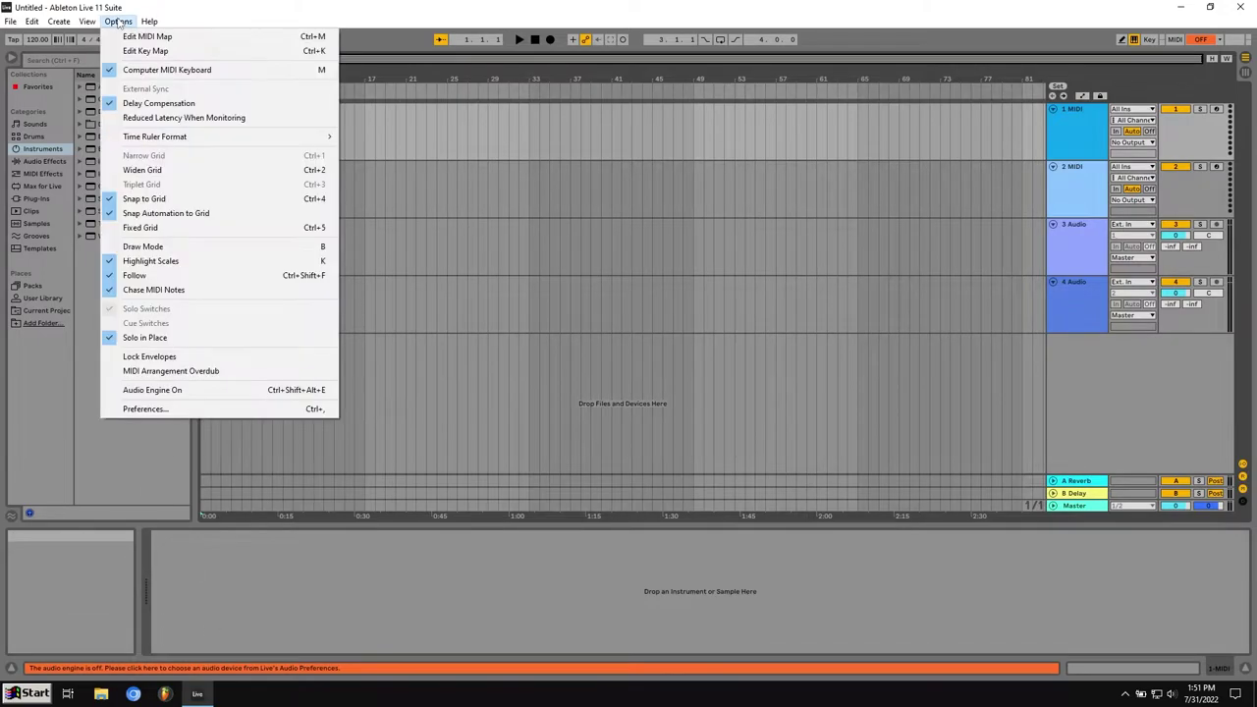
Step: Open Preferences and keep ASIO as the audio driver type
click(169, 408)
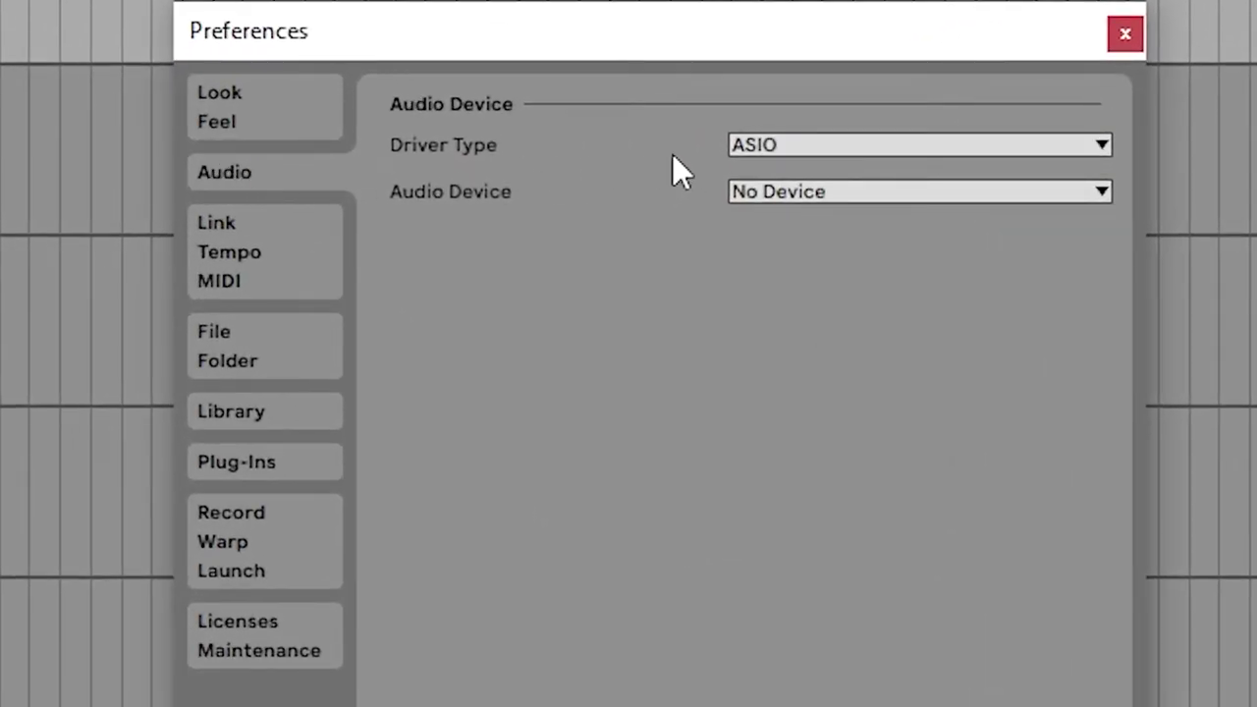
click(835, 145)
click(836, 145)
click(830, 145)
click(776, 234)
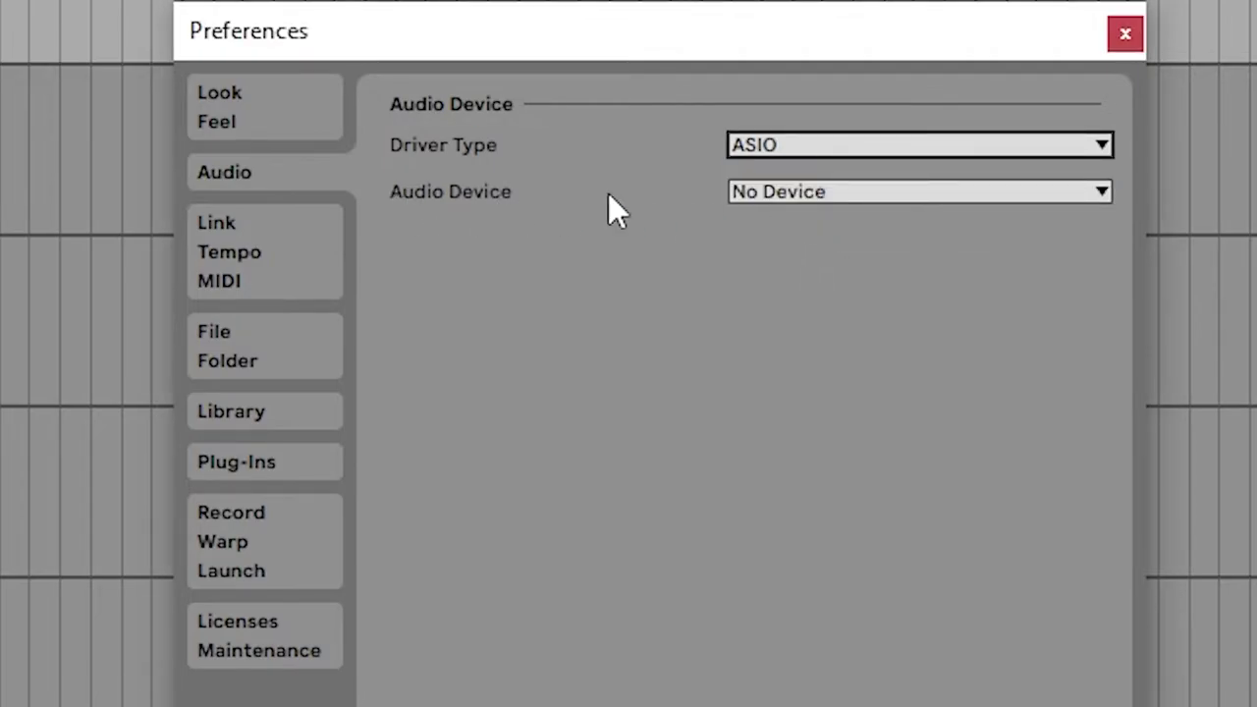
Step: Choose ASIO4ALL v2 in the Audio Device dropdown
click(825, 192)
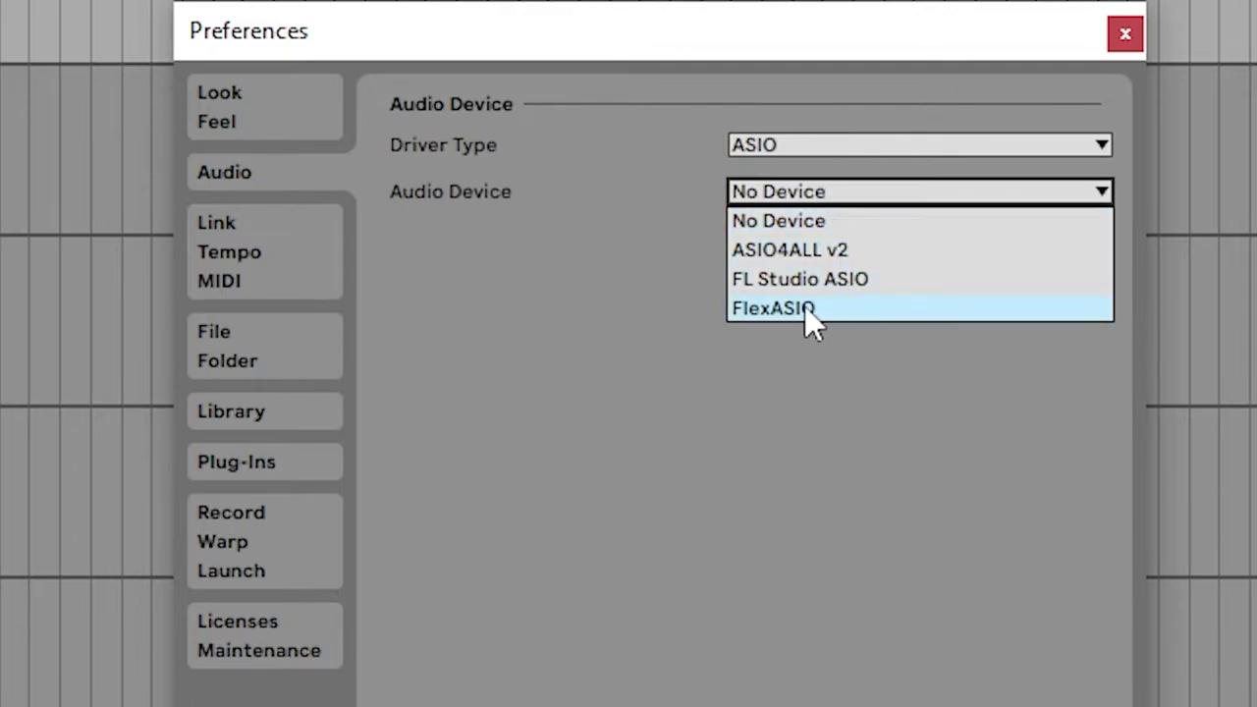
click(858, 216)
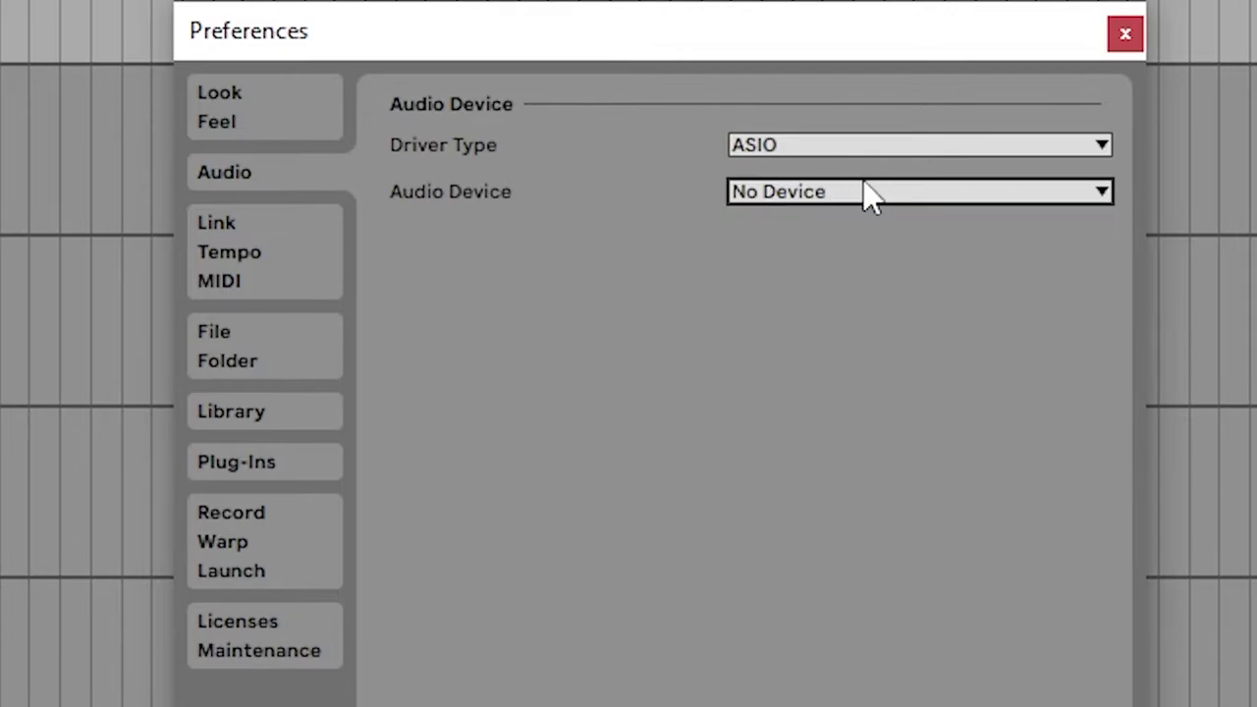
click(864, 194)
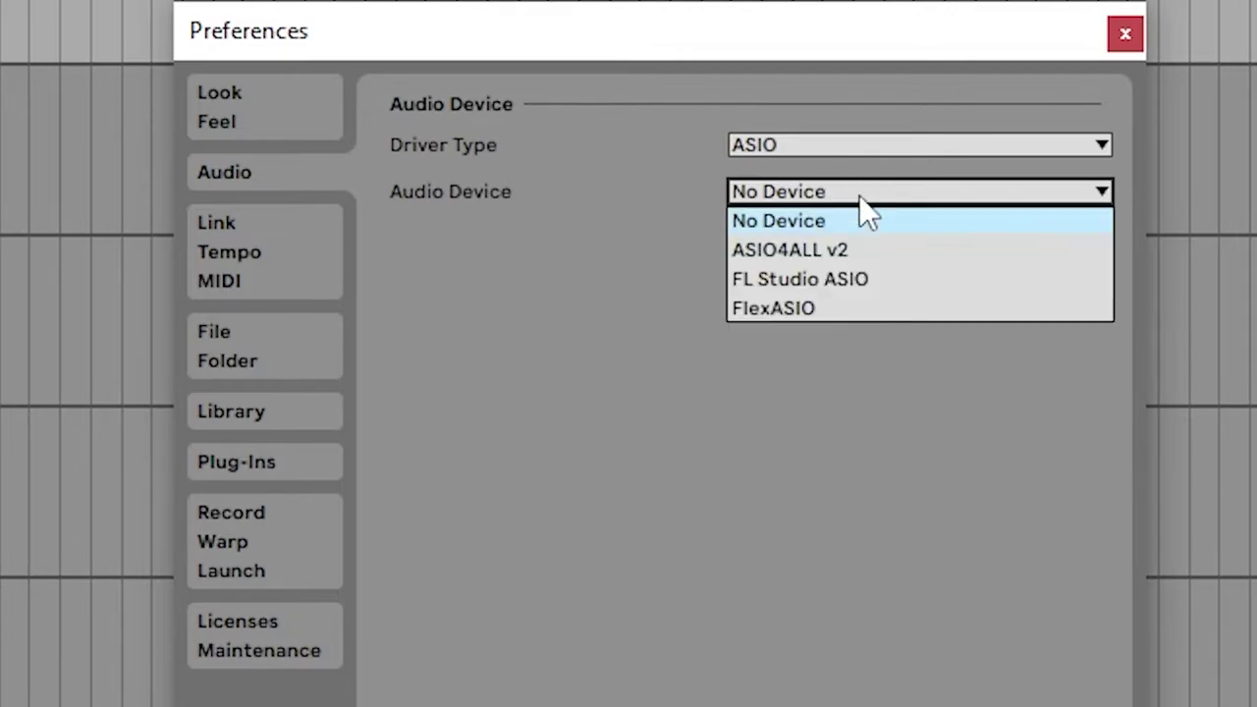
click(879, 249)
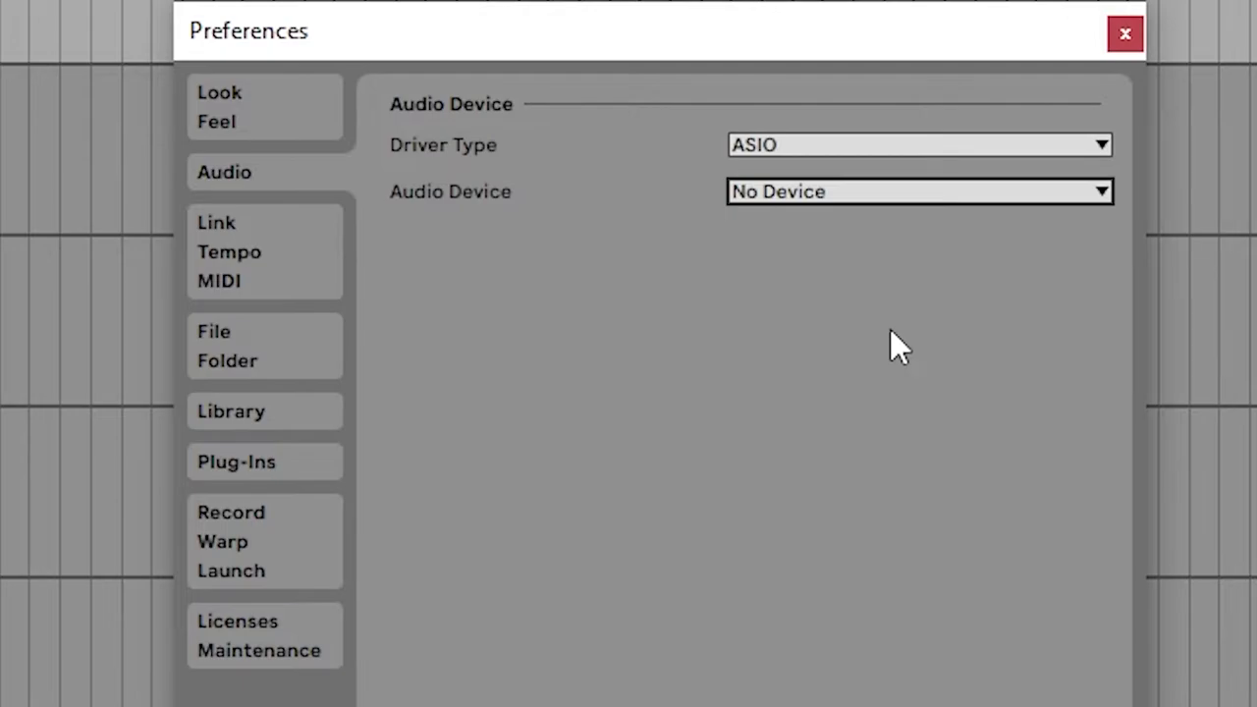
click(864, 191)
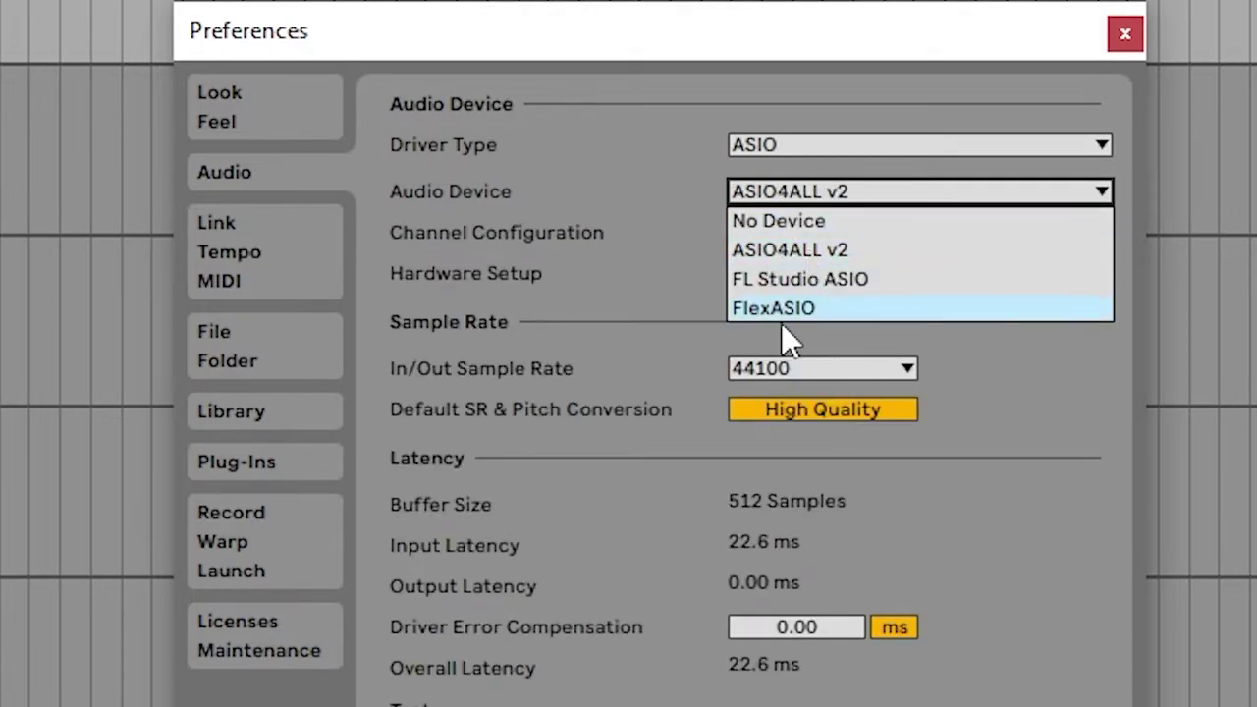
click(808, 191)
click(808, 192)
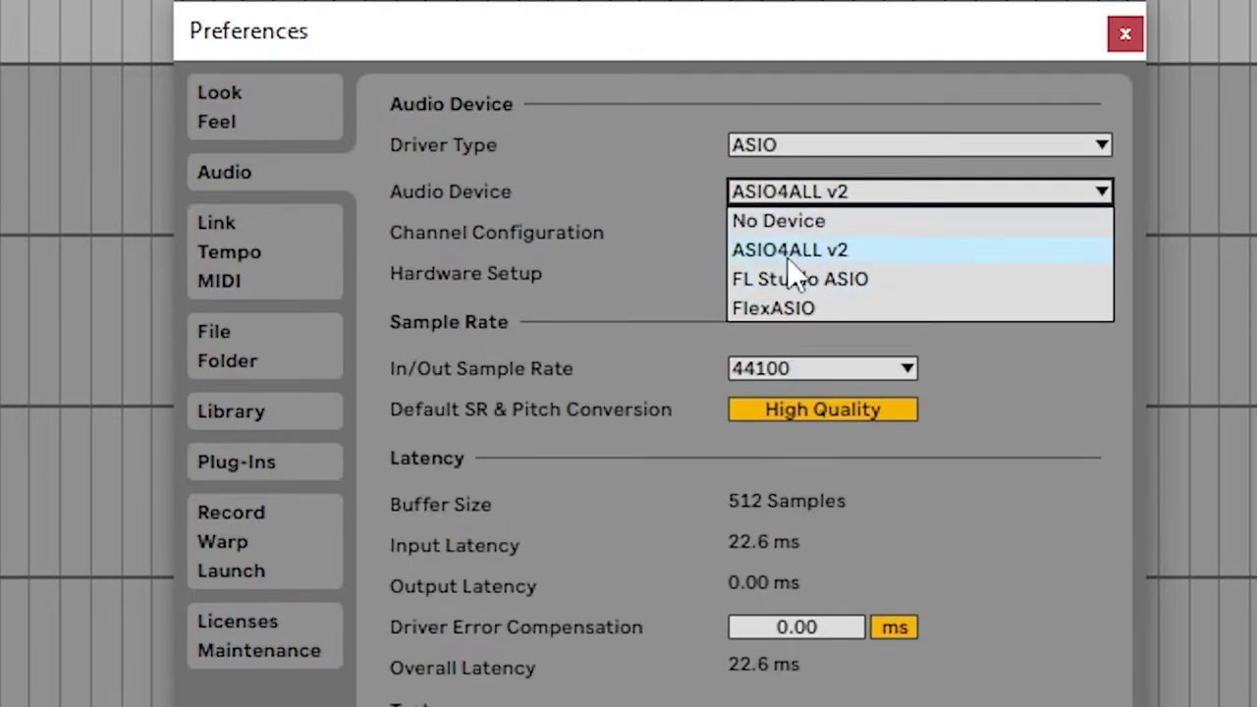
click(629, 206)
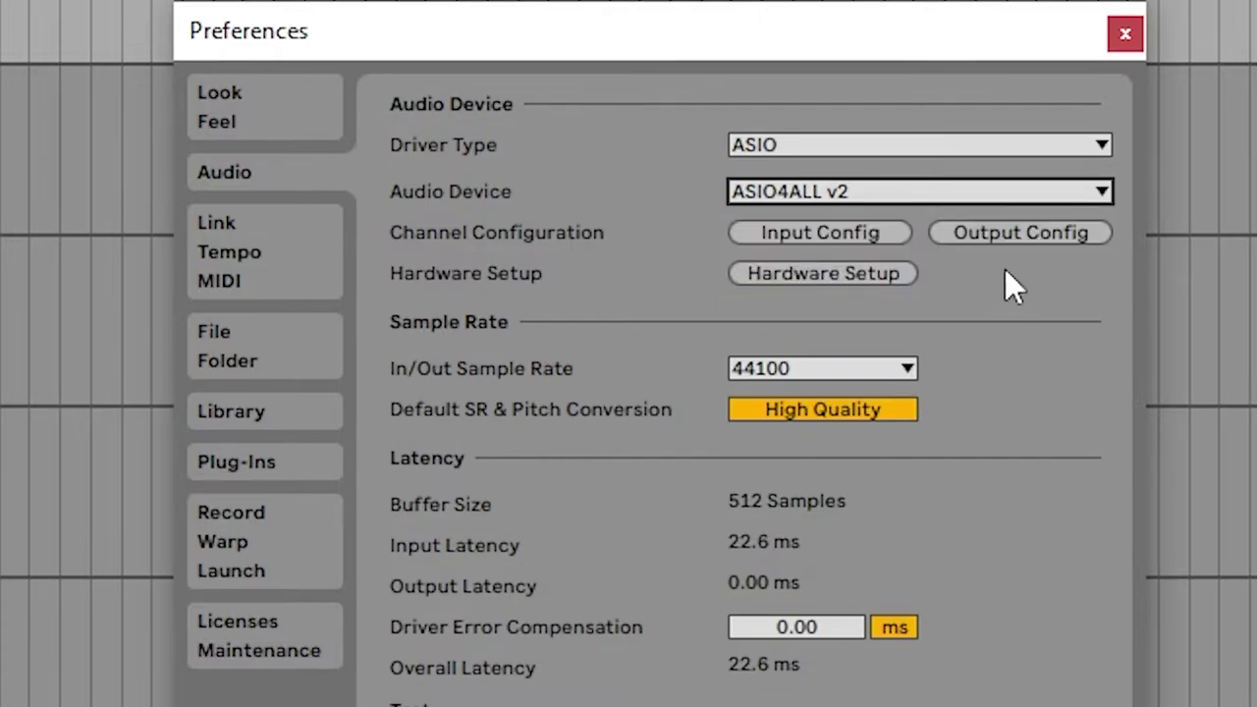
Step: Try FlexASIO as the audio device and dismiss its failed-to-open error
click(855, 190)
click(871, 236)
click(884, 194)
click(812, 307)
click(705, 688)
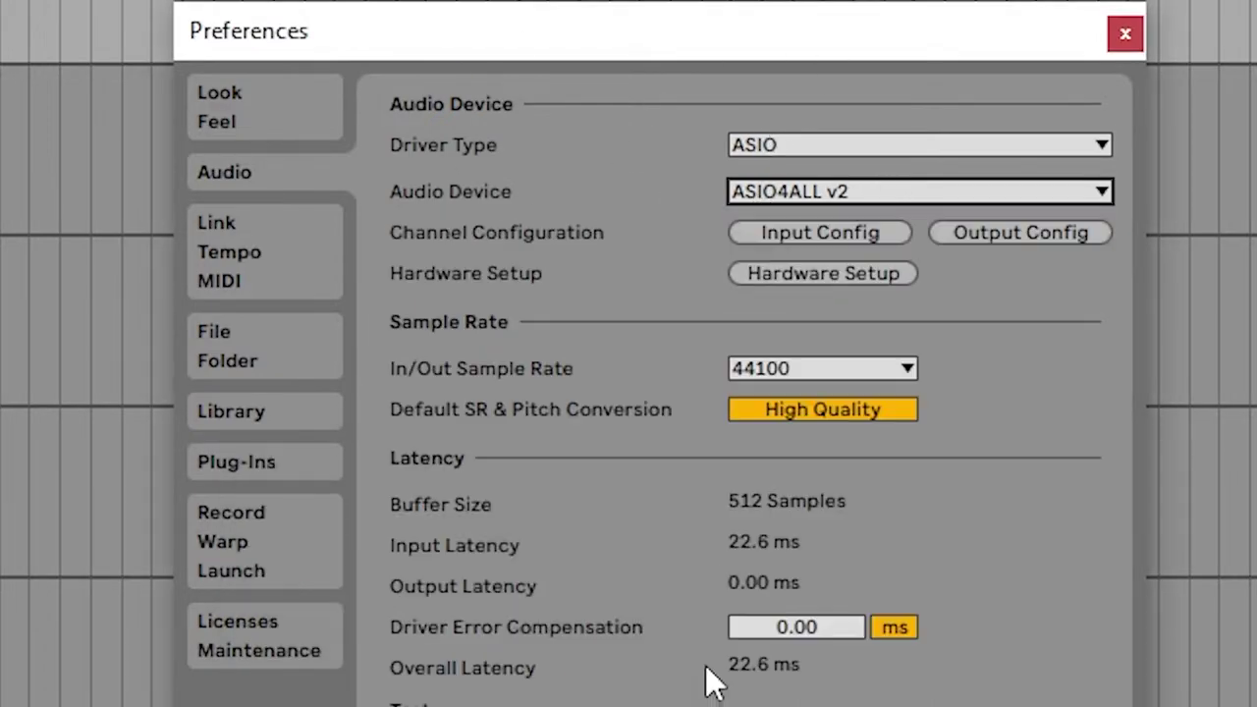
click(886, 189)
click(828, 310)
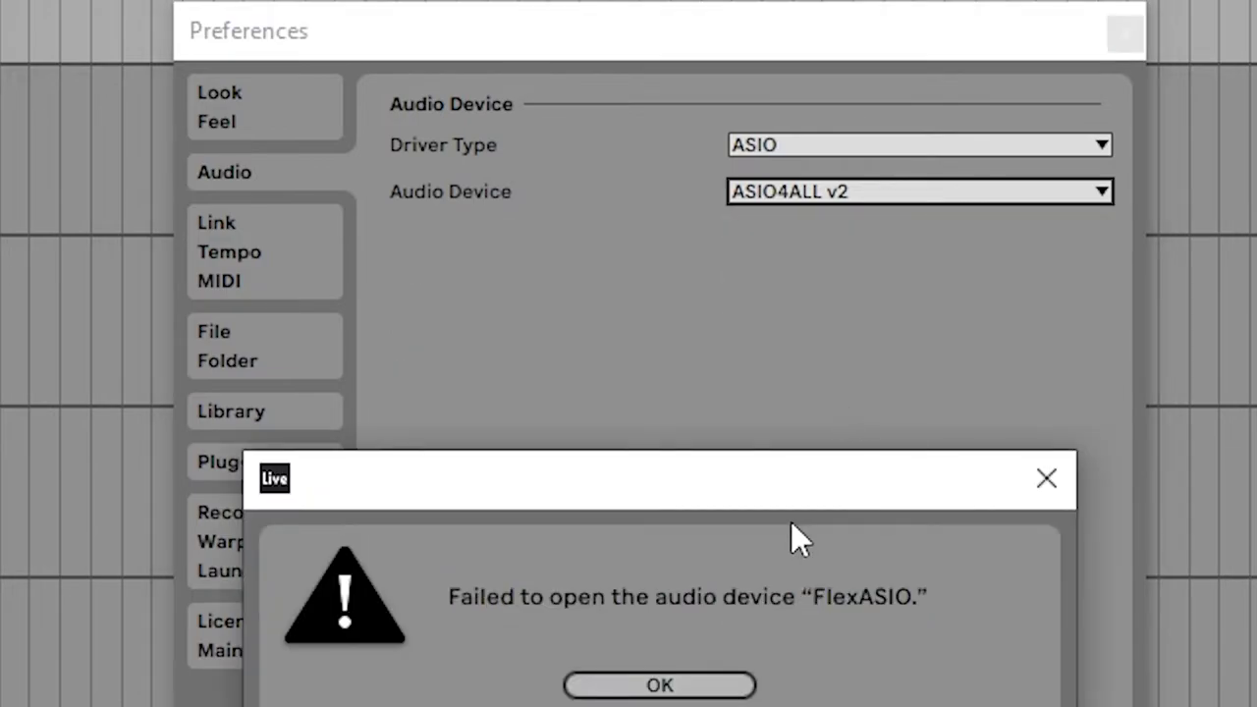
click(686, 693)
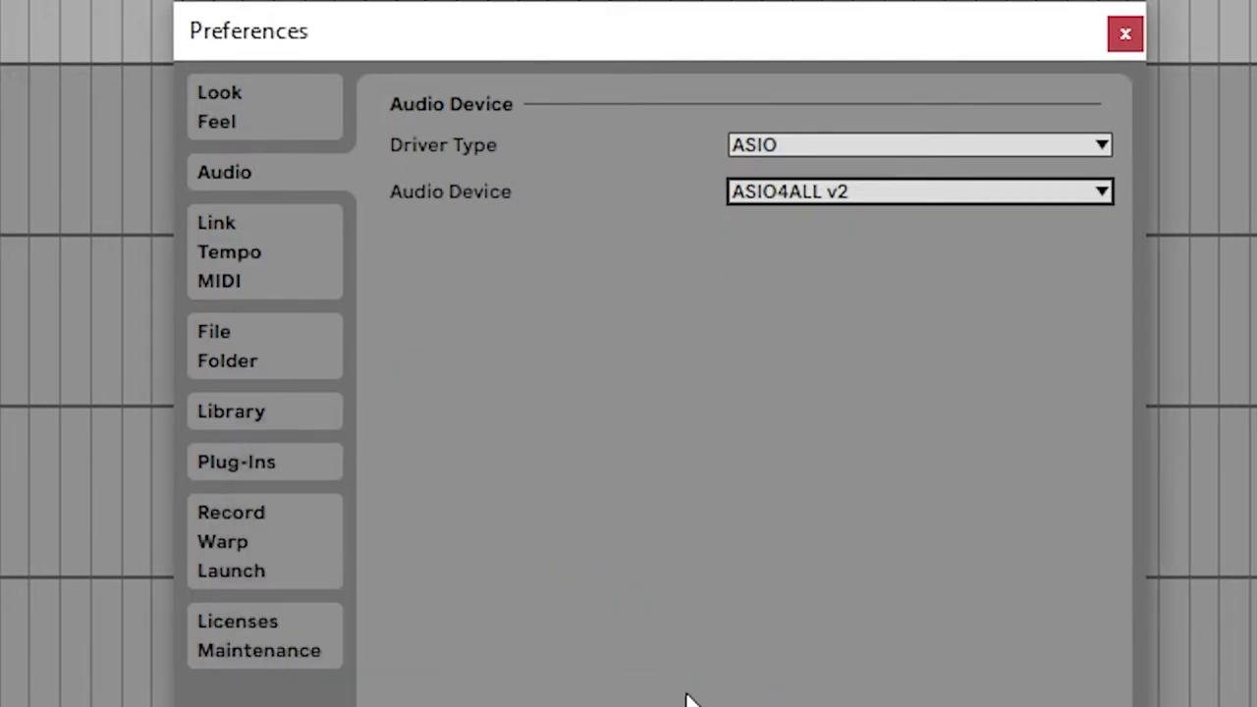
click(889, 197)
click(832, 189)
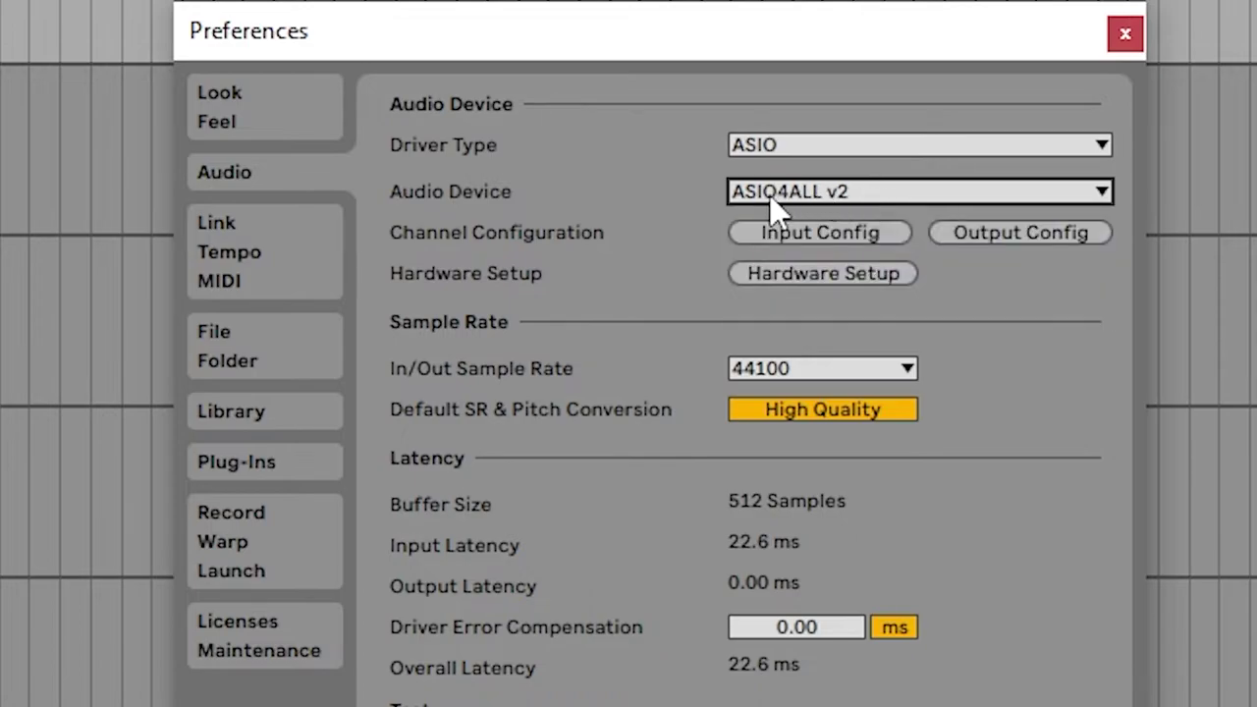
click(833, 189)
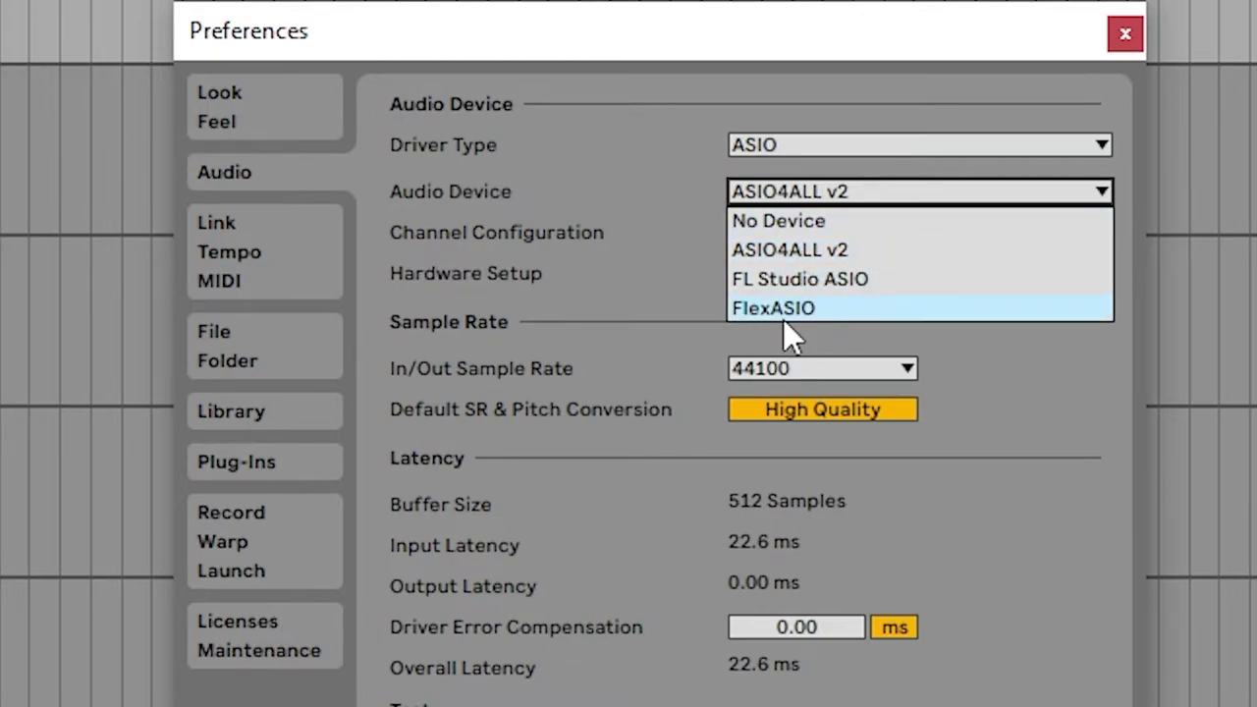
click(855, 249)
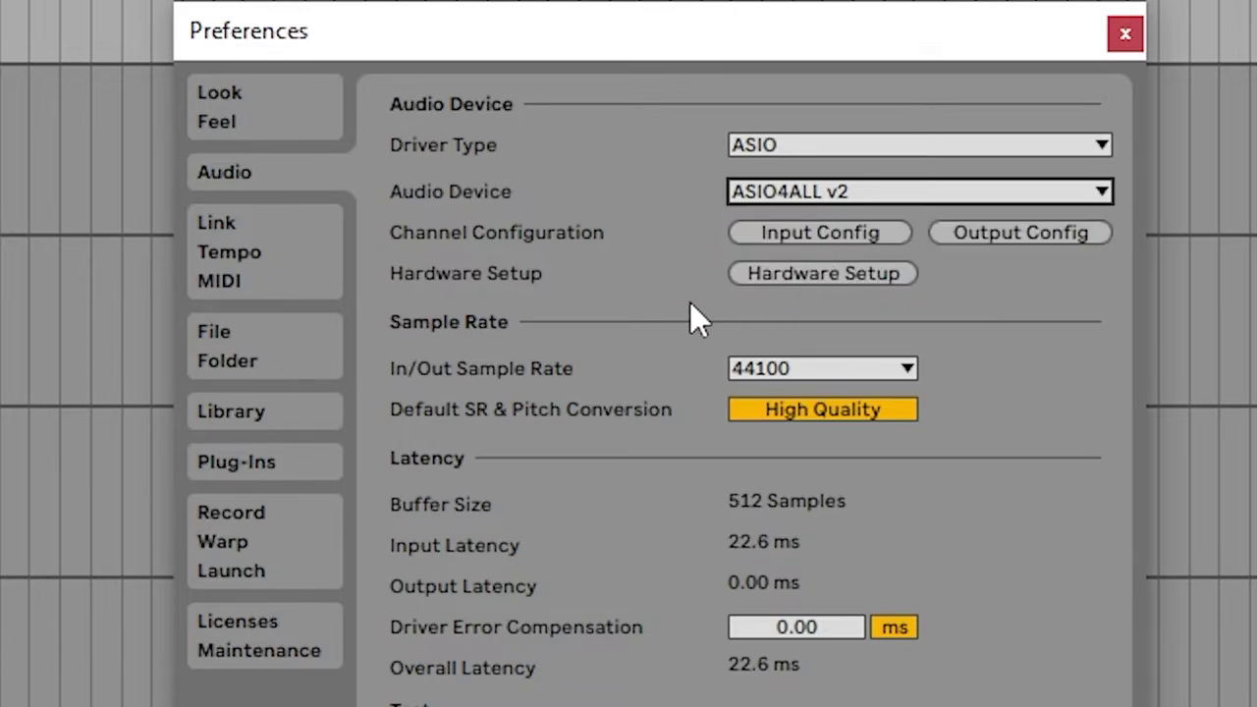
click(818, 194)
click(808, 257)
Step: In ASIO4ALL's advanced hardware settings, switch off the Realtek(R) Audio devices
click(827, 274)
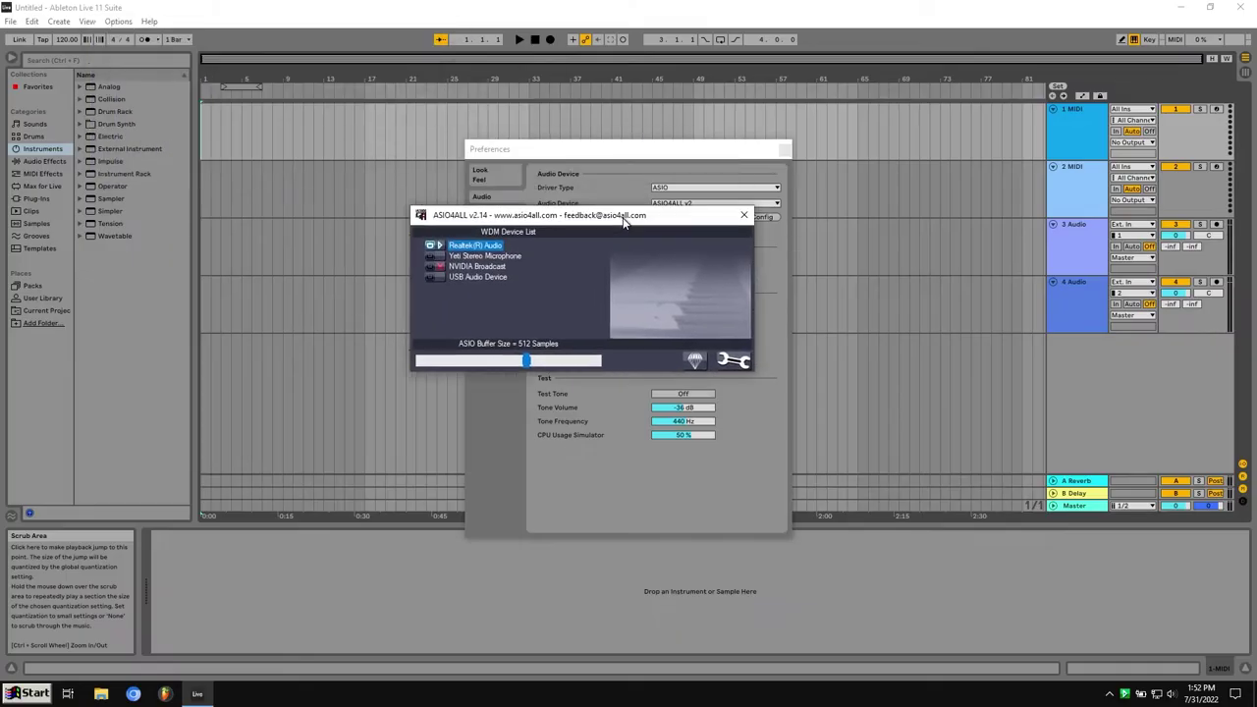
drag(620, 216, 665, 260)
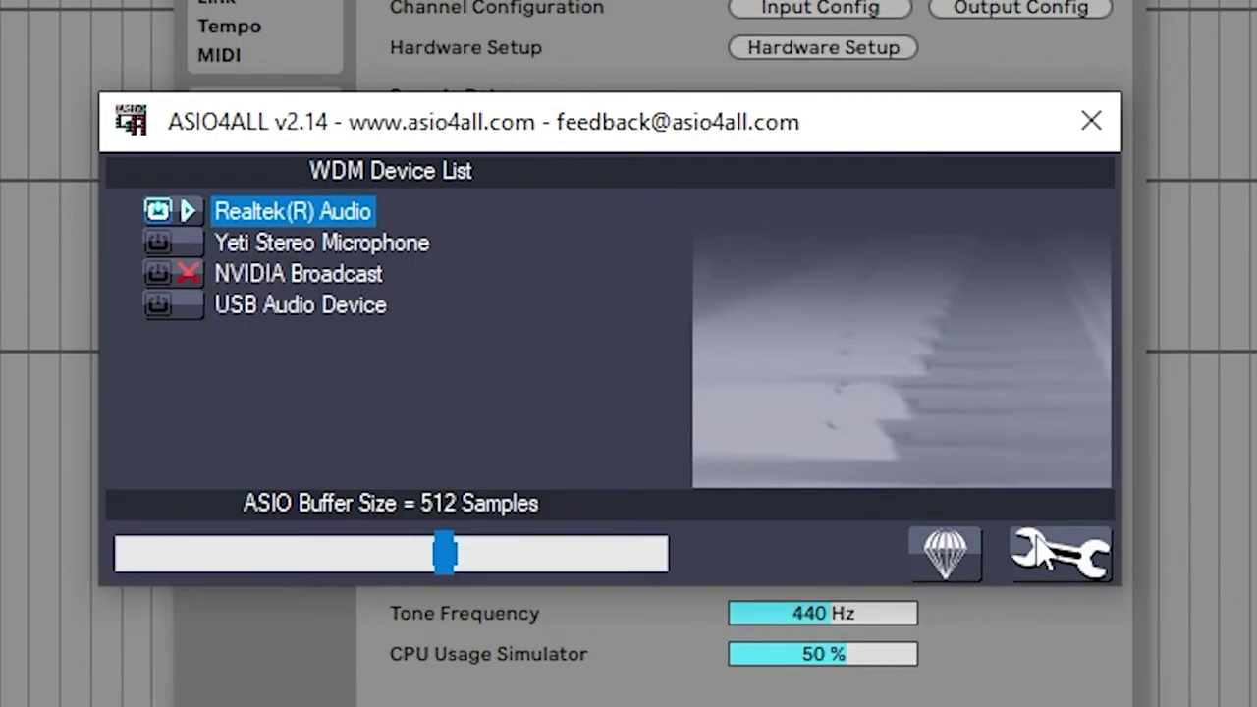
click(1045, 540)
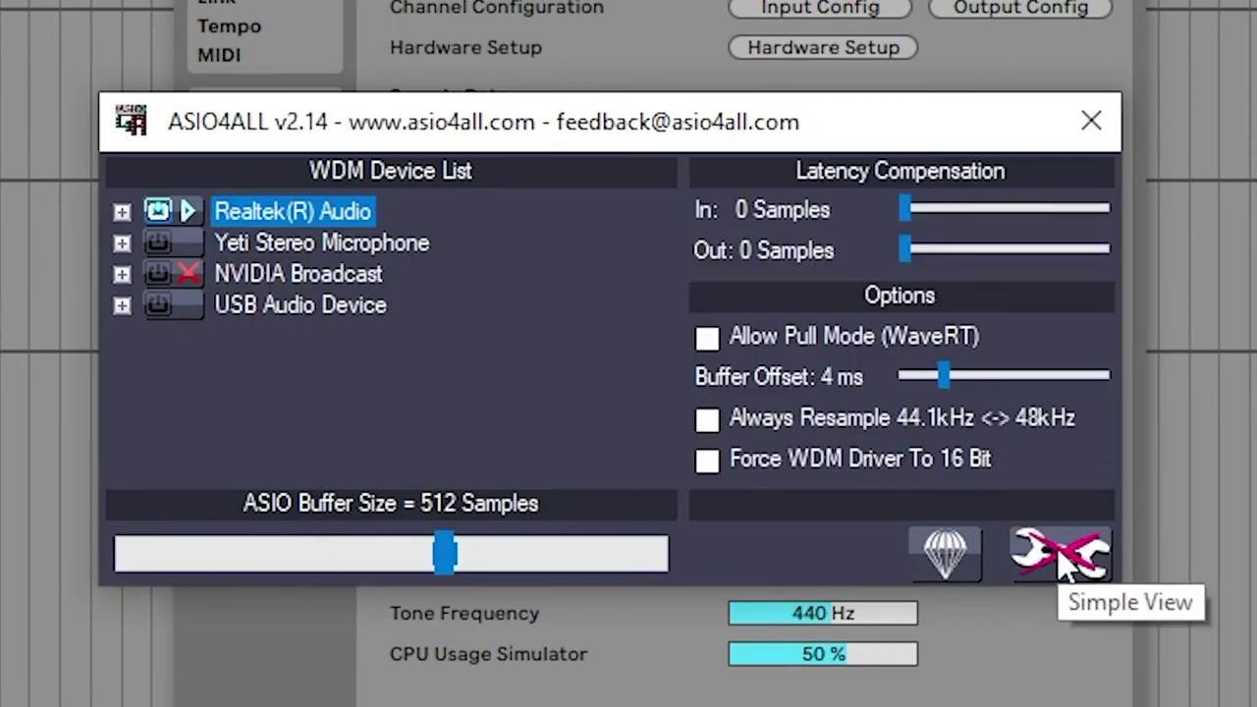
click(121, 212)
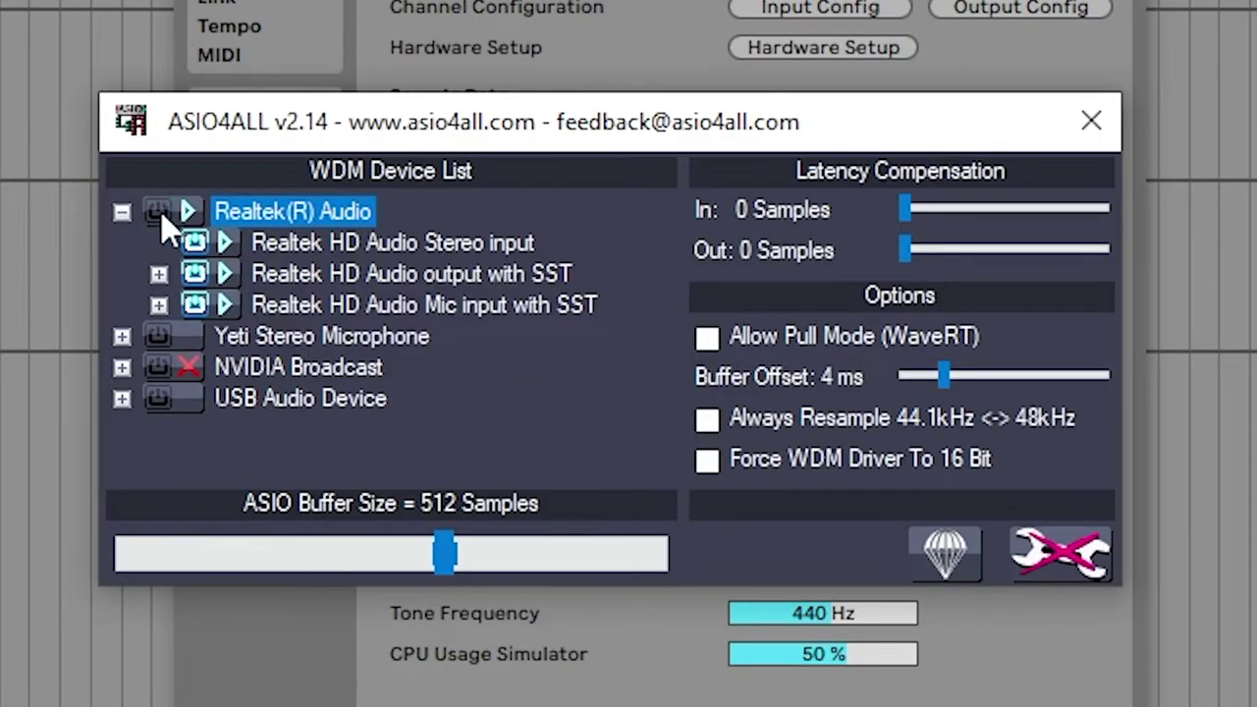
click(159, 212)
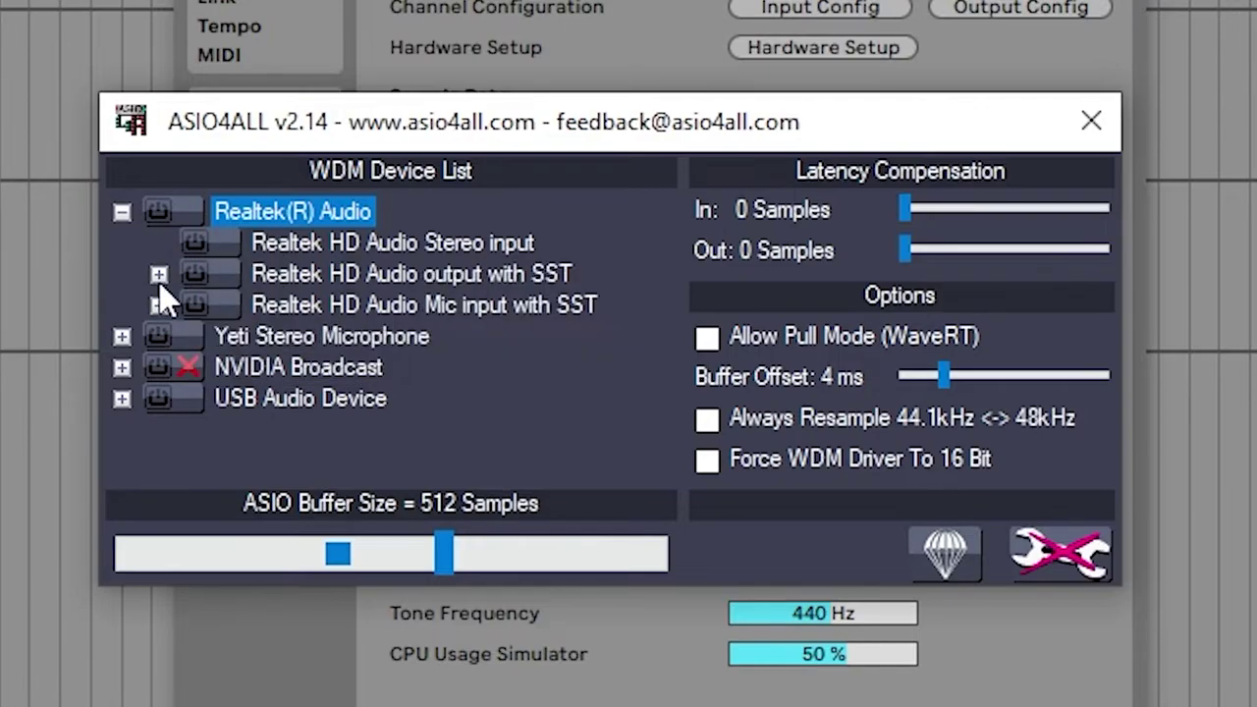
click(158, 274)
click(158, 274)
click(158, 305)
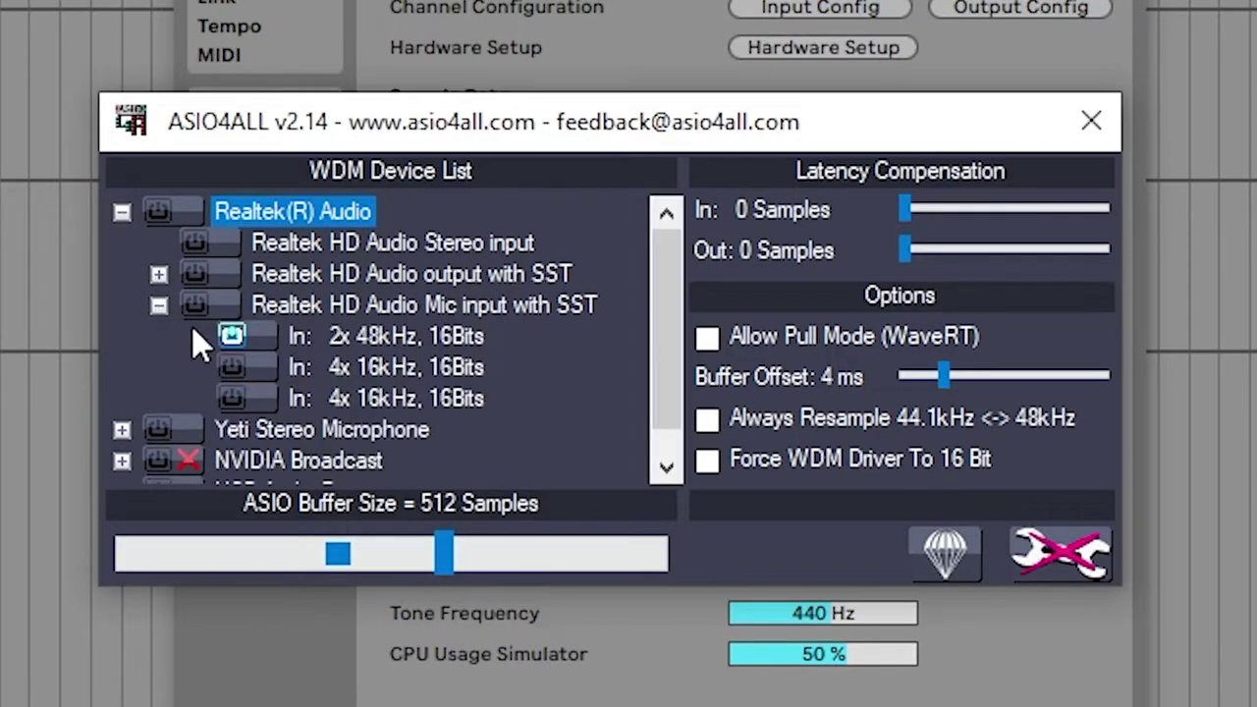
click(159, 304)
click(121, 212)
Step: Check the Yeti, NVIDIA Broadcast and USB Audio entries, switching NVIDIA Broadcast off
click(121, 243)
click(121, 243)
click(120, 274)
click(162, 275)
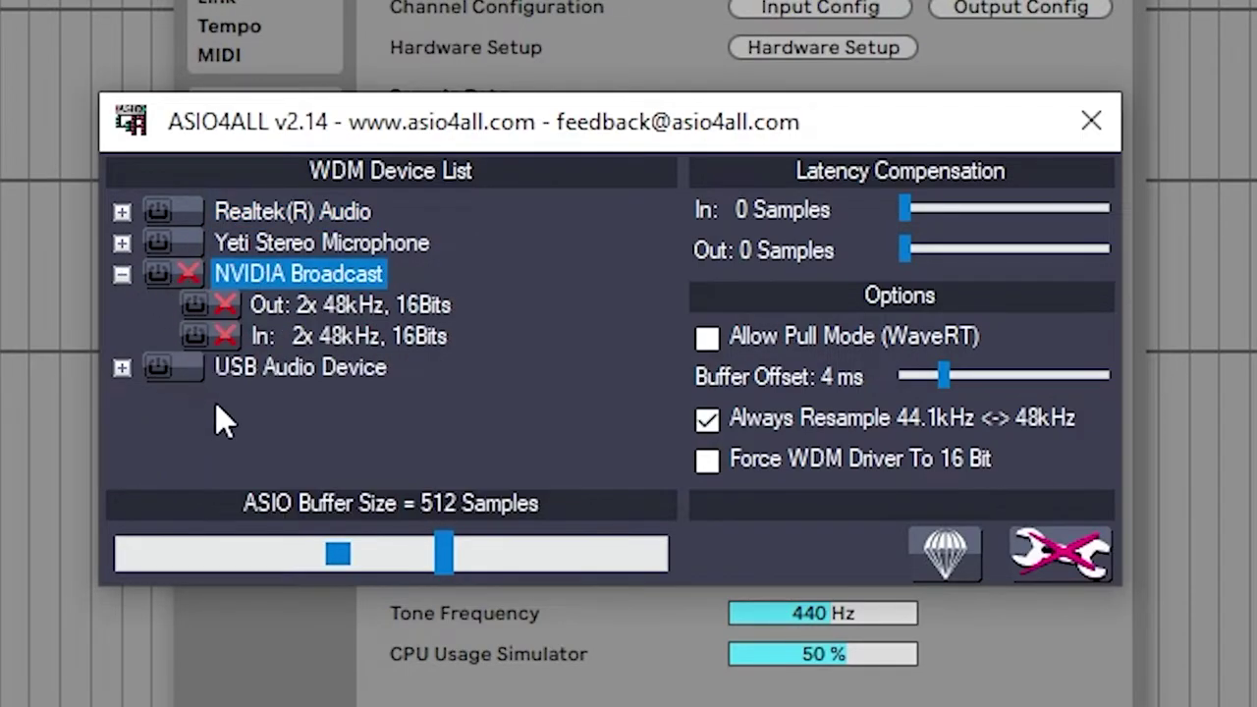
click(121, 274)
click(121, 304)
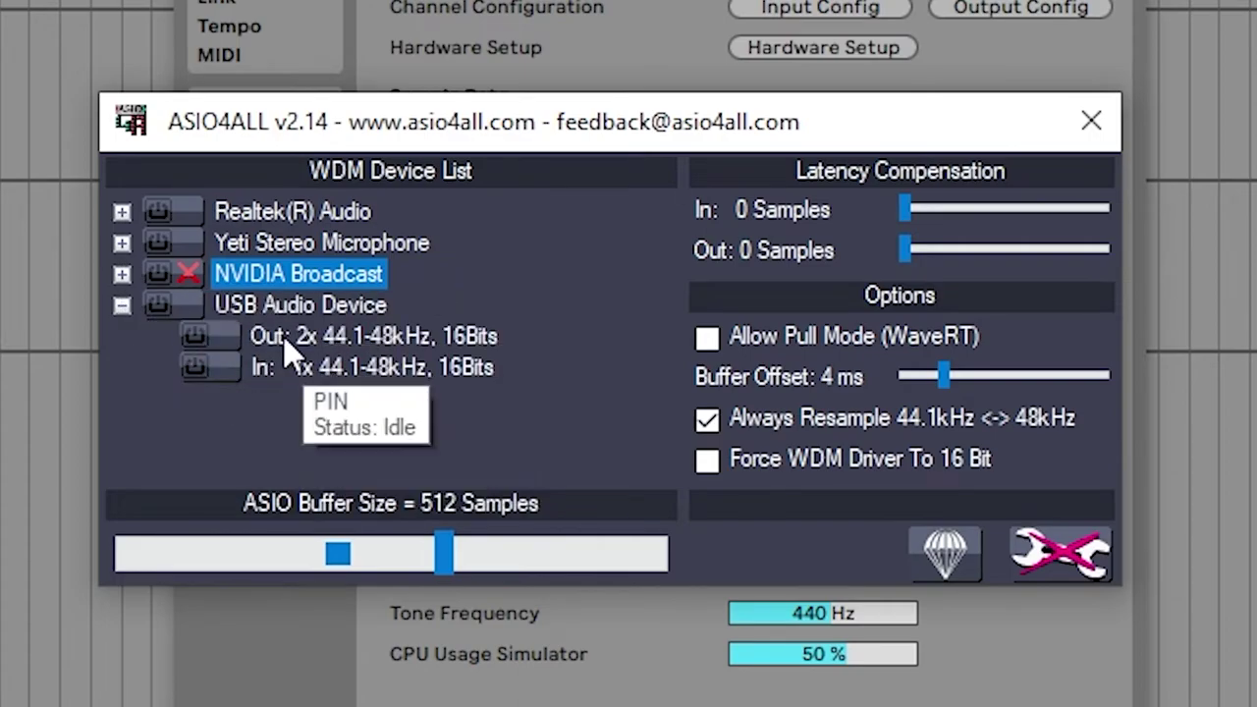
click(121, 304)
Step: Close ASIO4ALL settings and select FlexASIO as the audio device again
click(1090, 121)
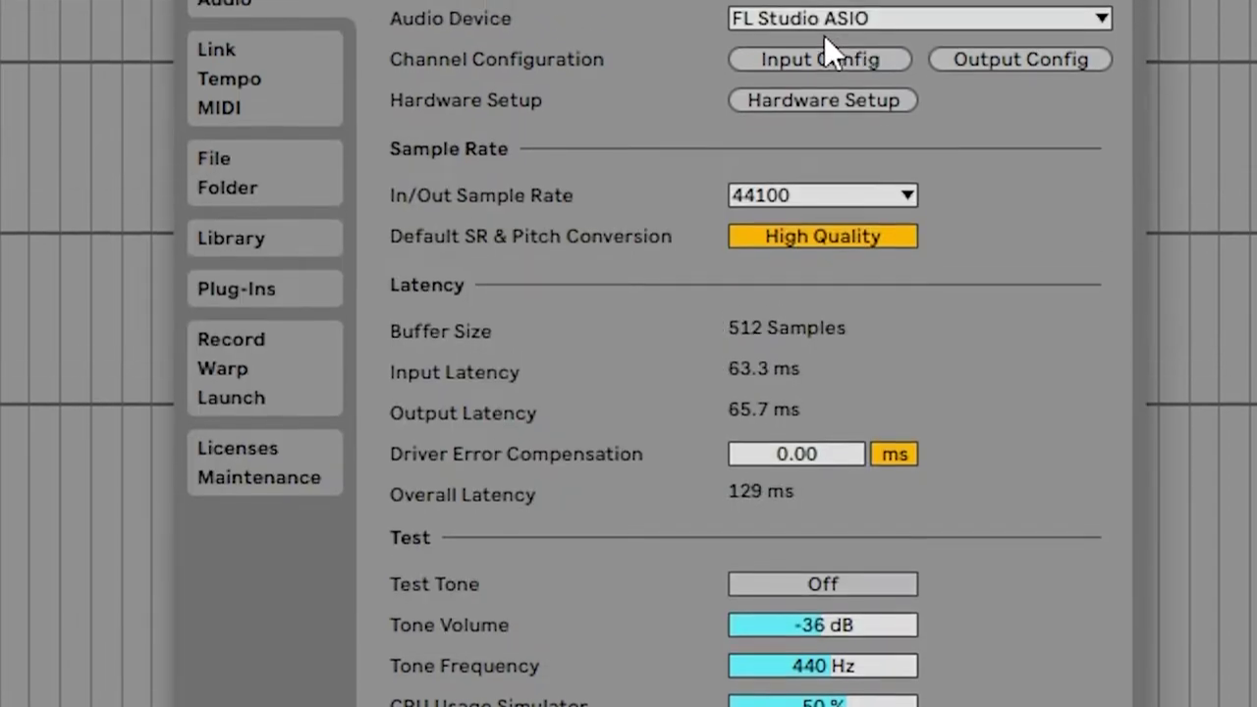
click(823, 27)
click(807, 139)
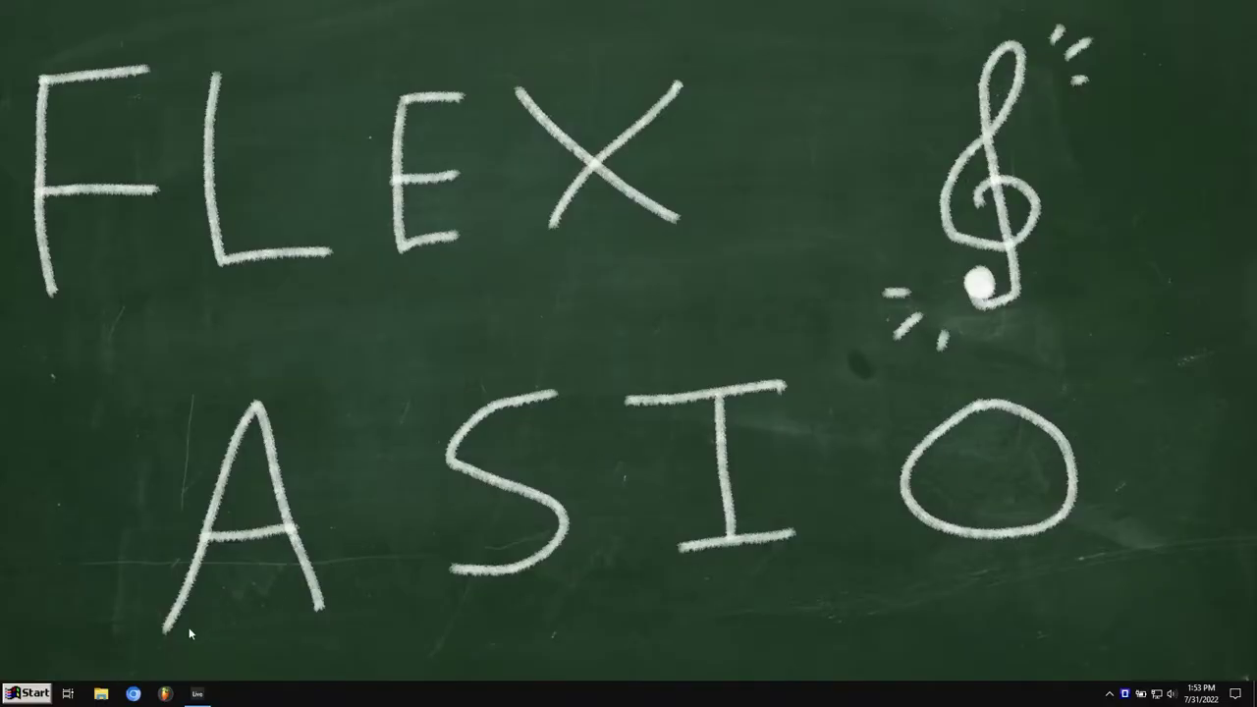
Step: Browse in File Explorer to the user's home folder under C:\Users
click(100, 693)
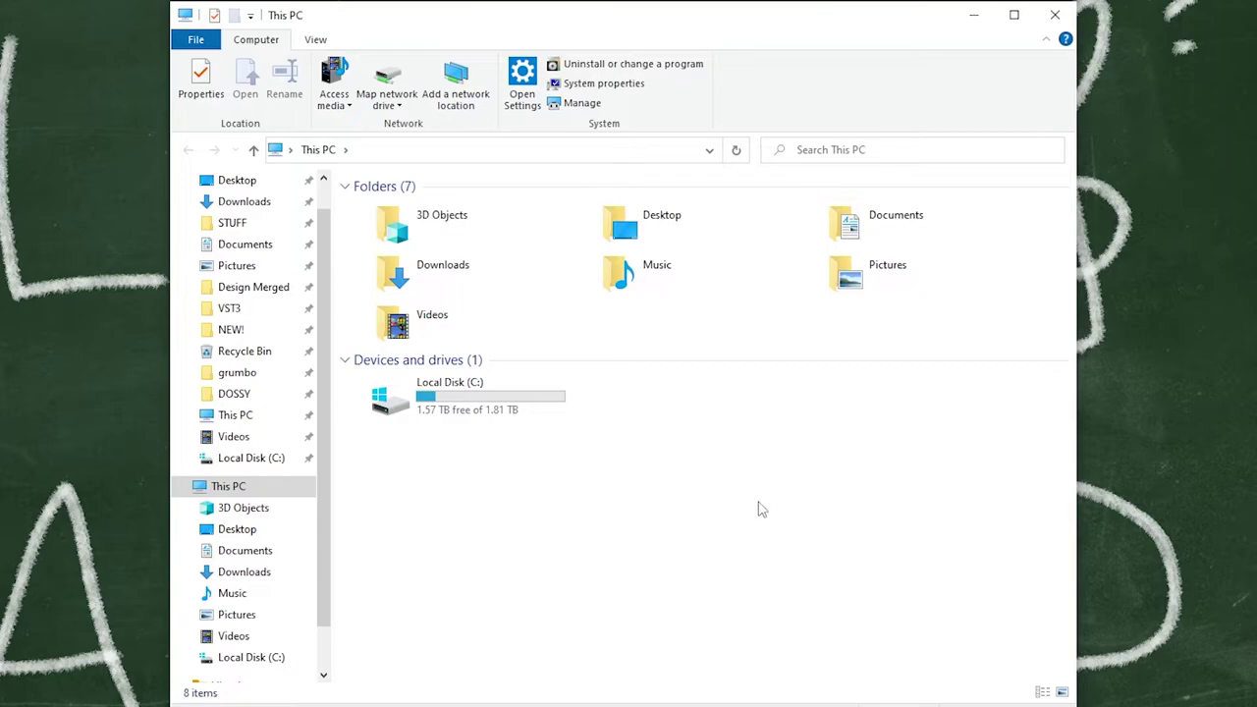
double_click(511, 404)
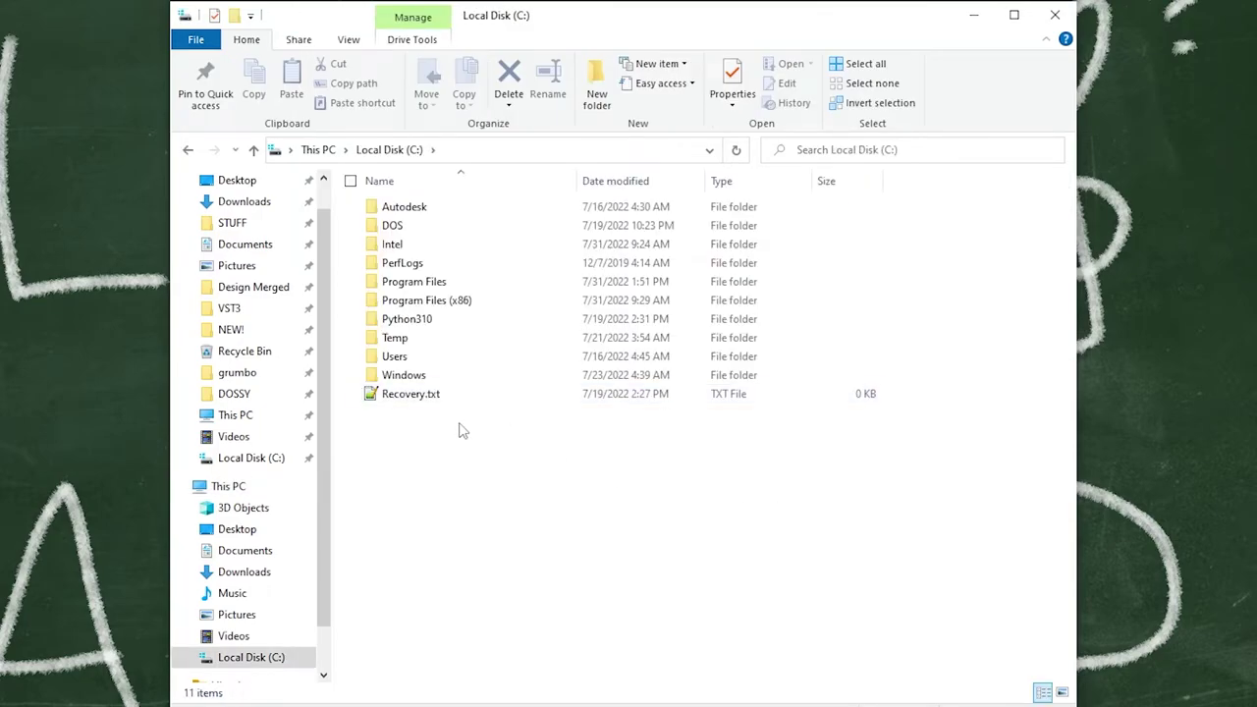
double_click(394, 357)
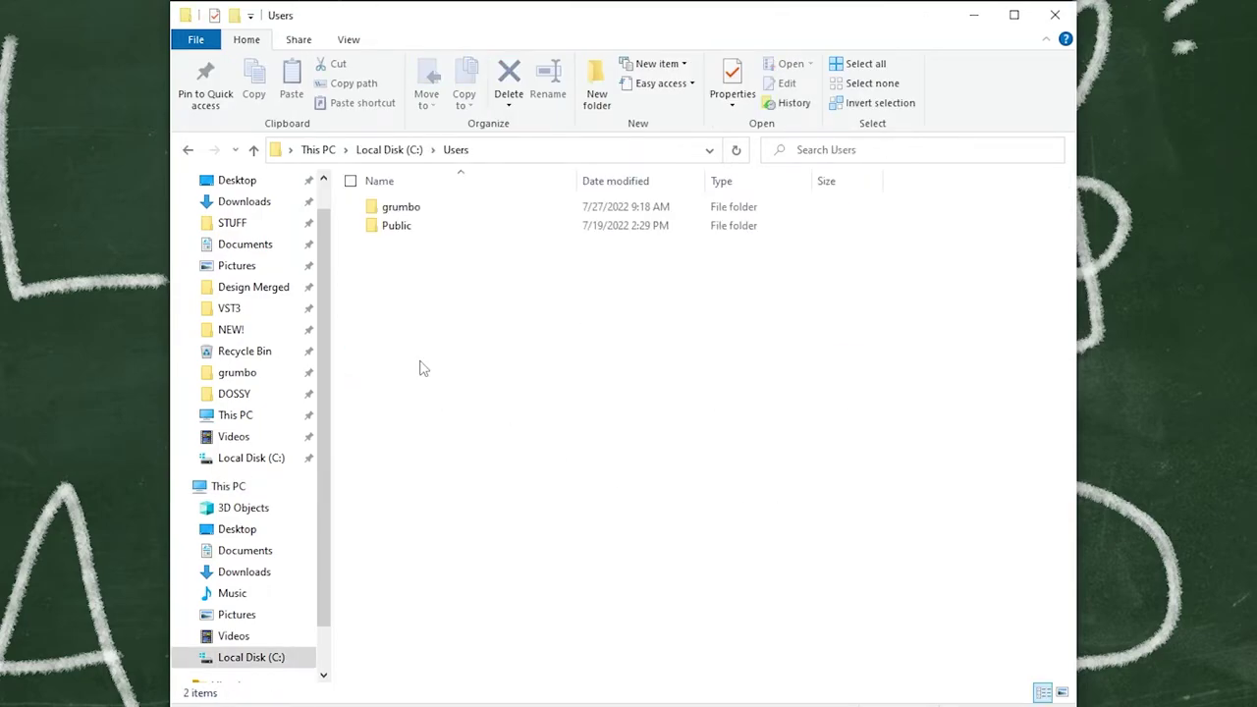
click(419, 207)
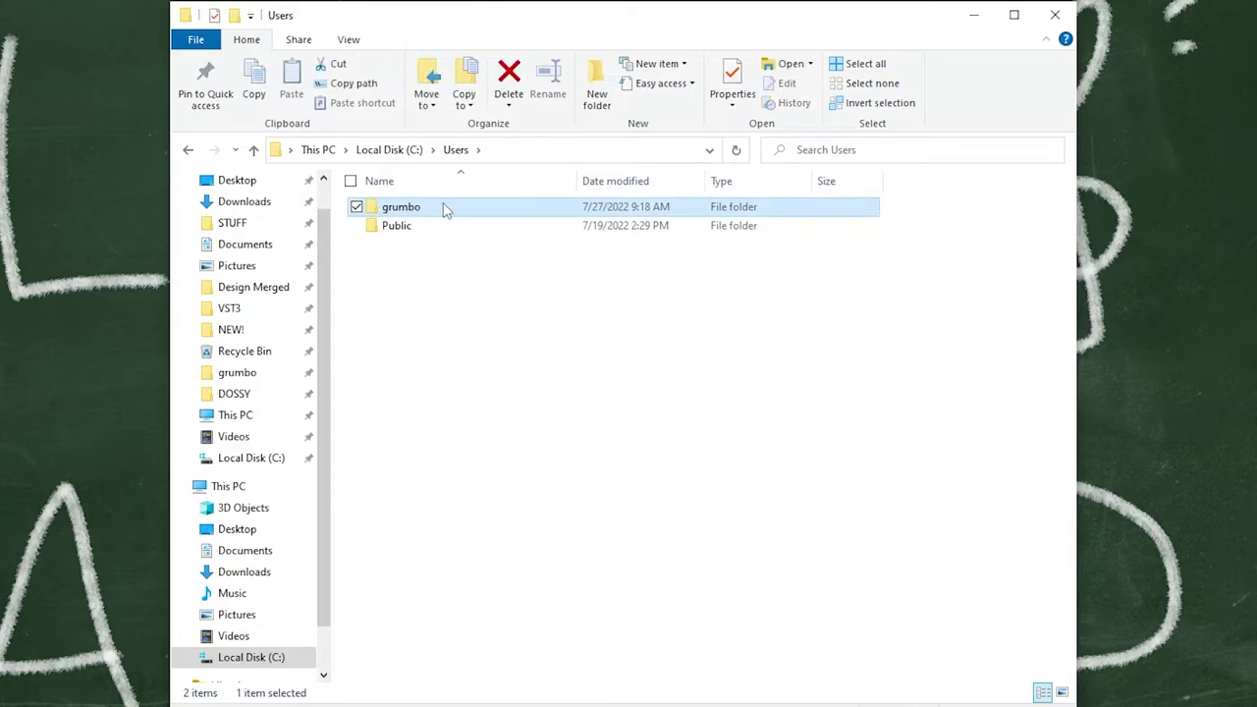
double_click(425, 209)
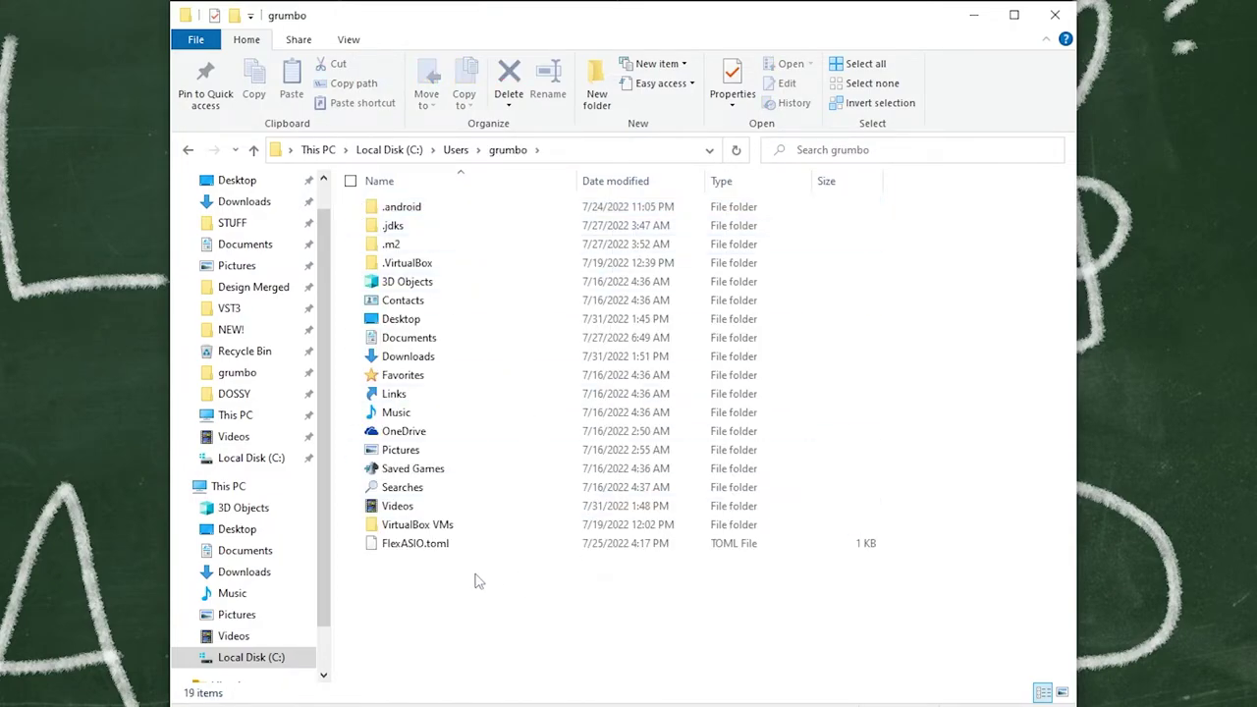
Step: Select FlexASIO.toml and delete it from the home folder
mouse_move(474, 580)
mouse_down()
mouse_move(383, 536)
mouse_move(462, 577)
mouse_up()
click(458, 548)
click(445, 602)
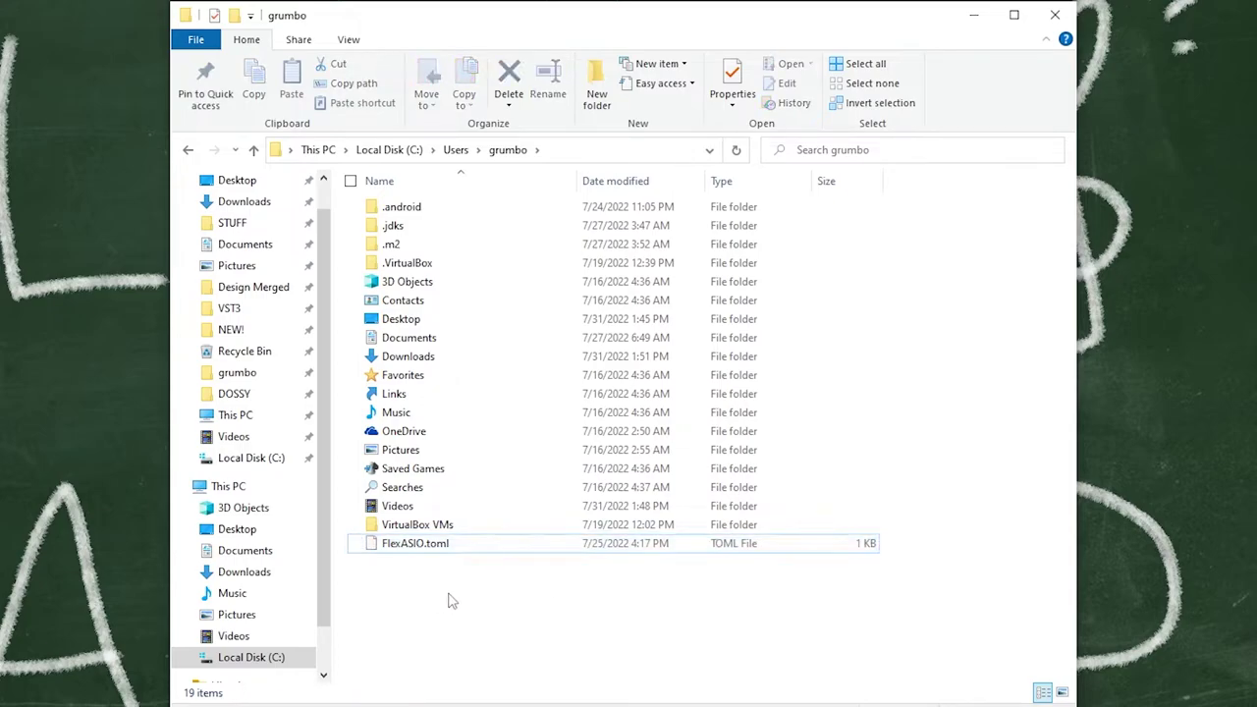
click(439, 555)
drag(442, 552, 472, 631)
mouse_move(487, 589)
mouse_down()
mouse_move(416, 546)
mouse_move(477, 592)
mouse_up()
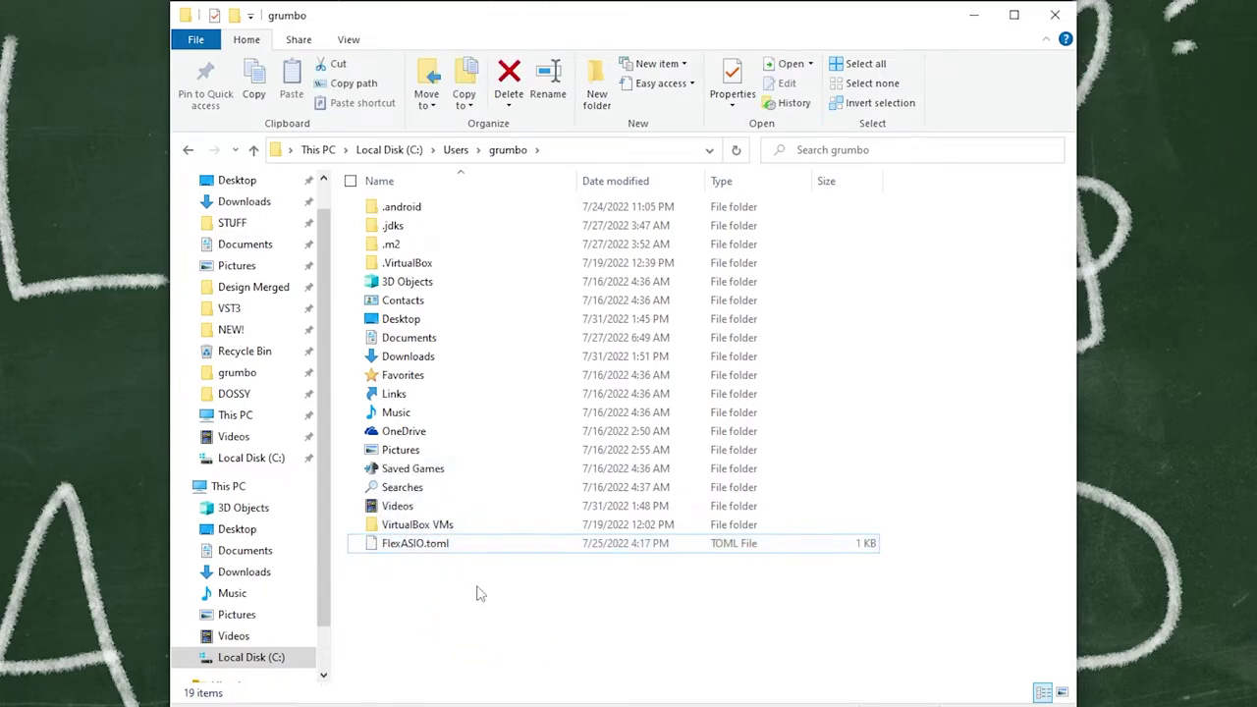
right_click(432, 550)
click(499, 478)
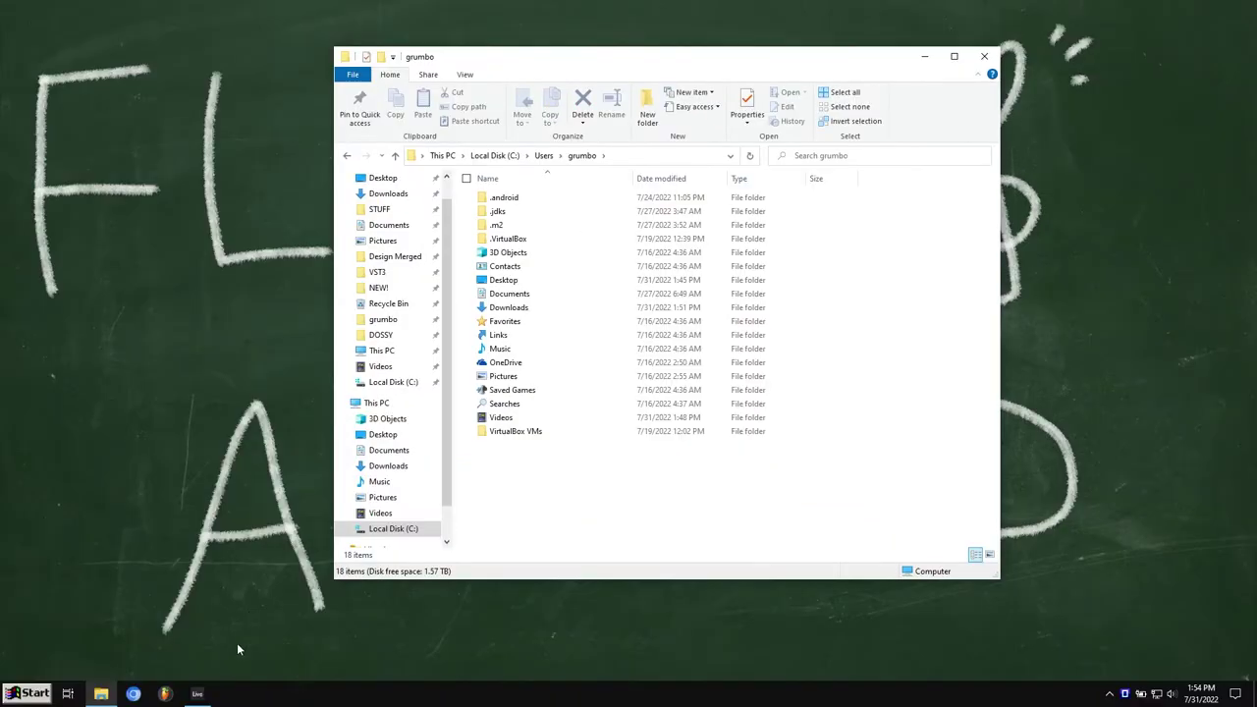
Step: Bring Live forward and pick FlexASIO from the Audio Device dropdown
click(198, 693)
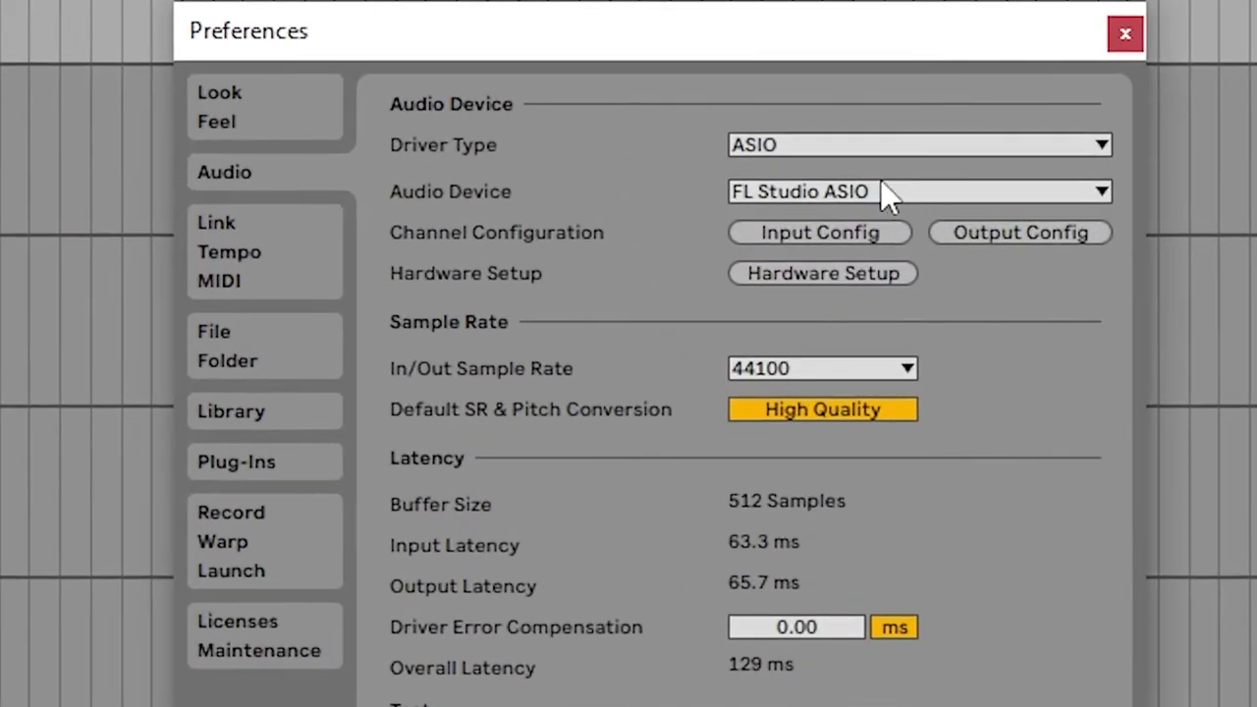
click(881, 186)
click(831, 304)
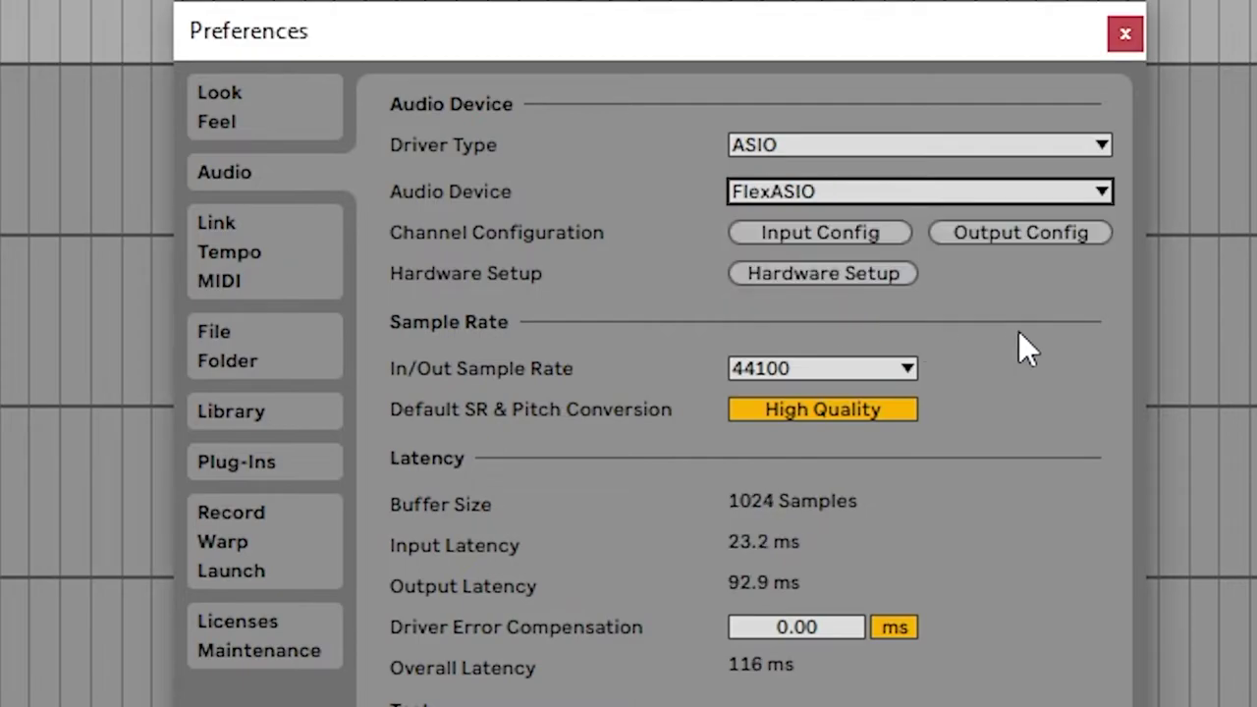
click(814, 192)
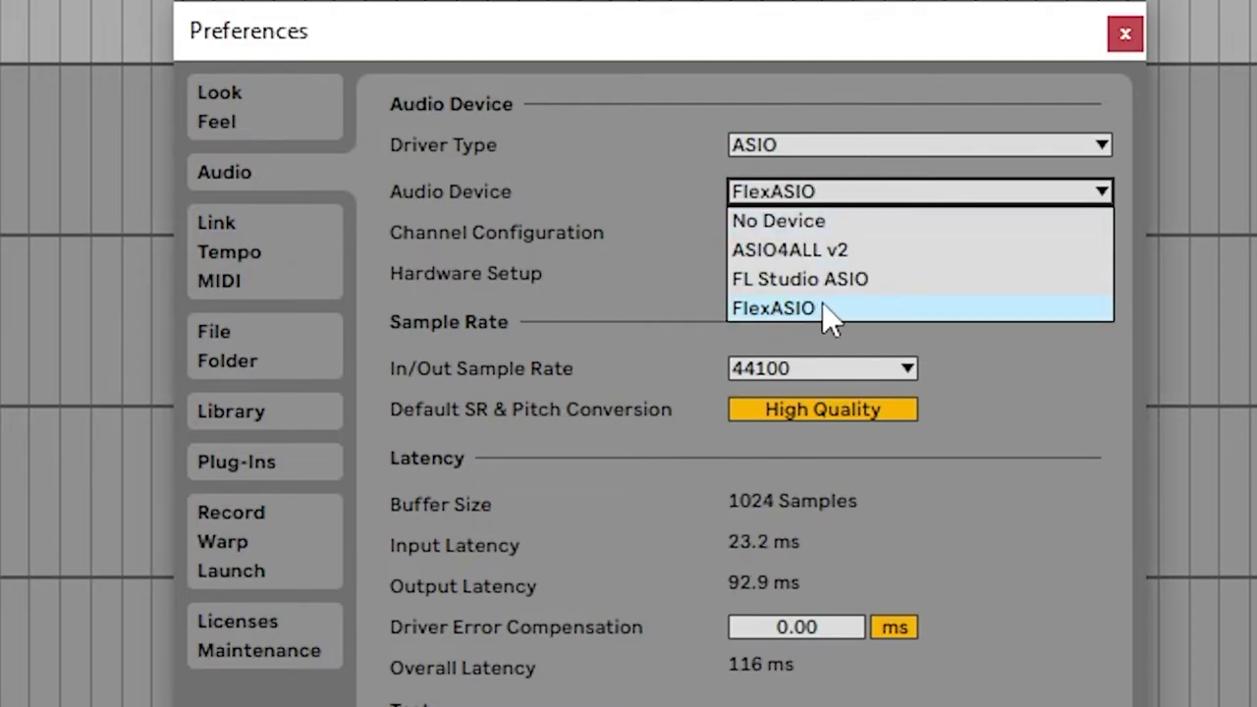
click(825, 310)
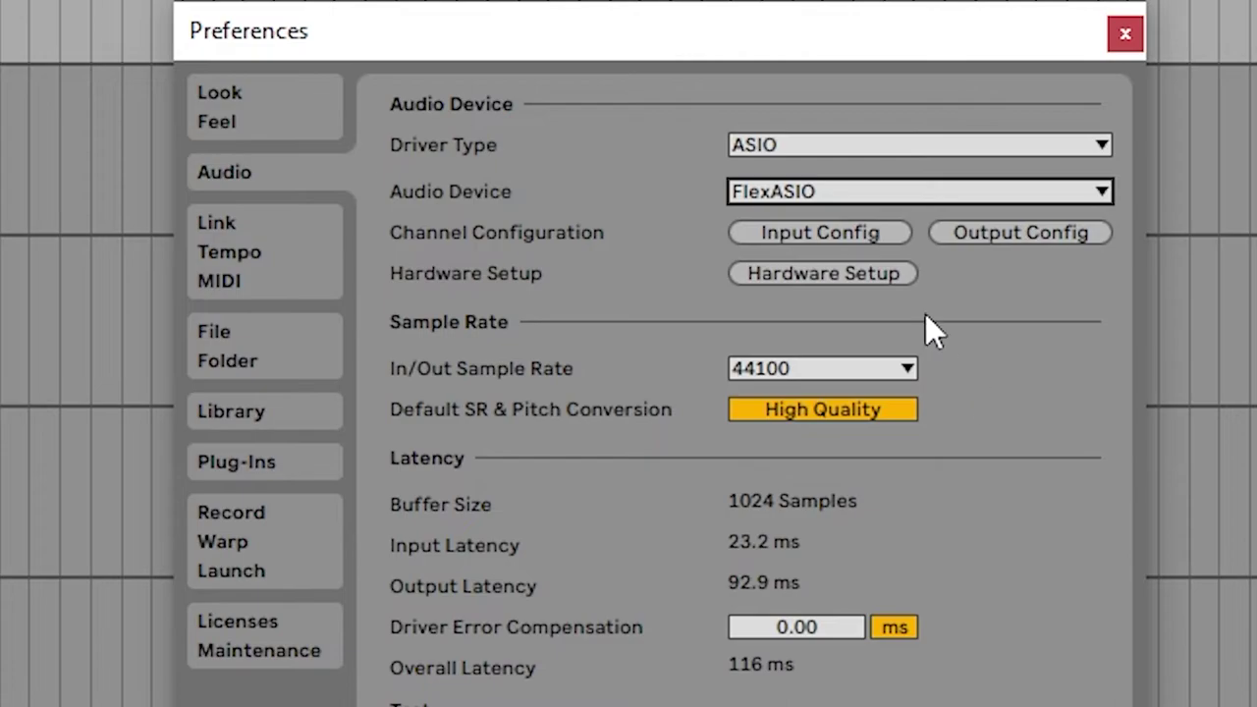
click(864, 192)
click(826, 308)
Step: Launch FlexASIO GUI via Hardware Setup, centre it, and keep Windows WASAPI as backend
click(848, 277)
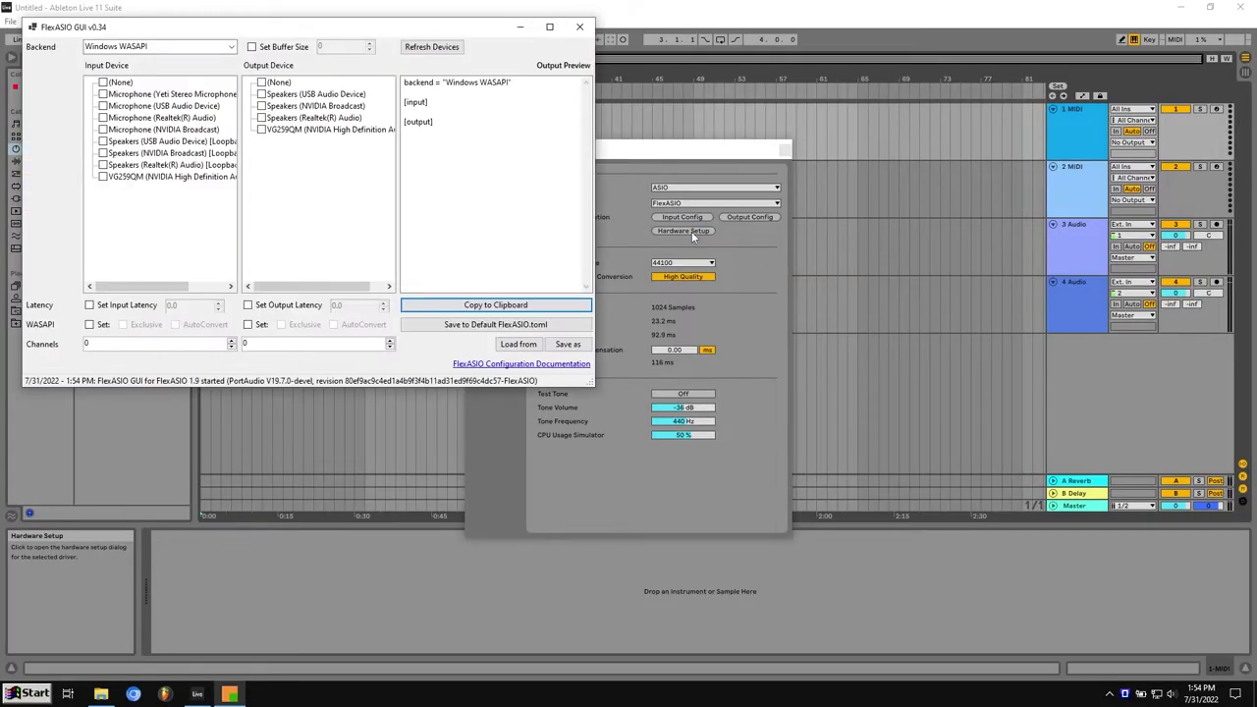
click(701, 235)
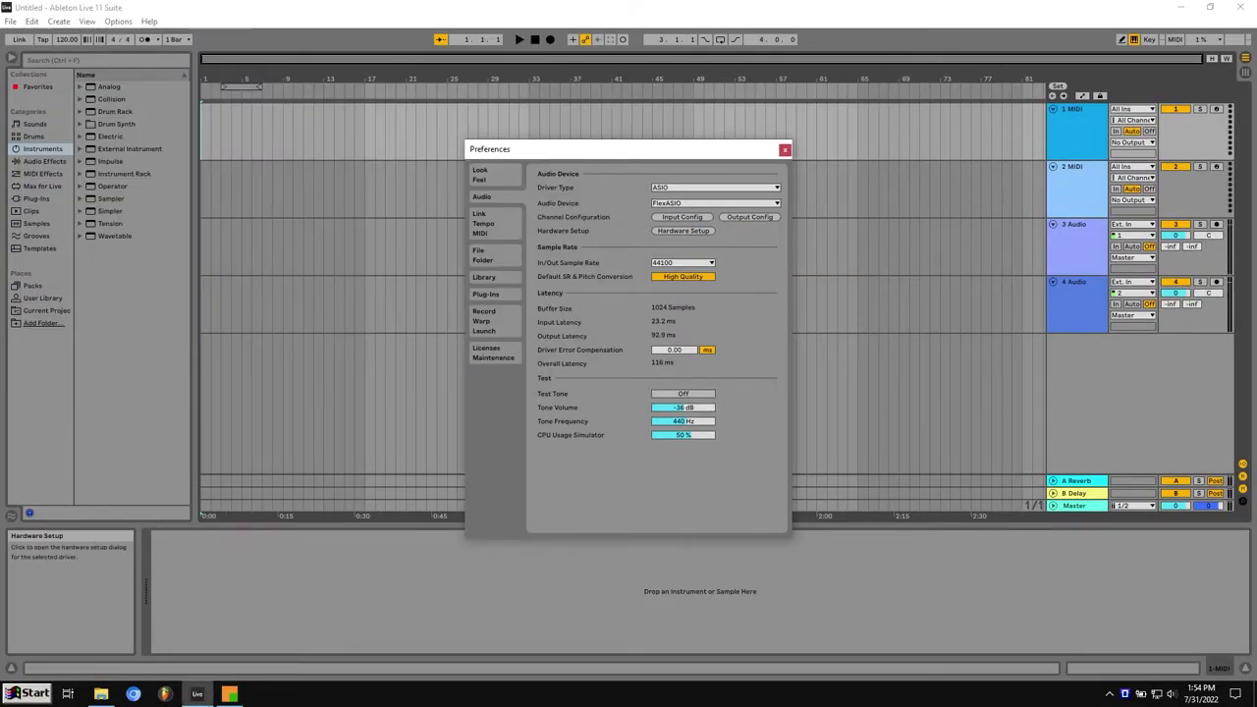
click(228, 694)
drag(165, 16, 521, 198)
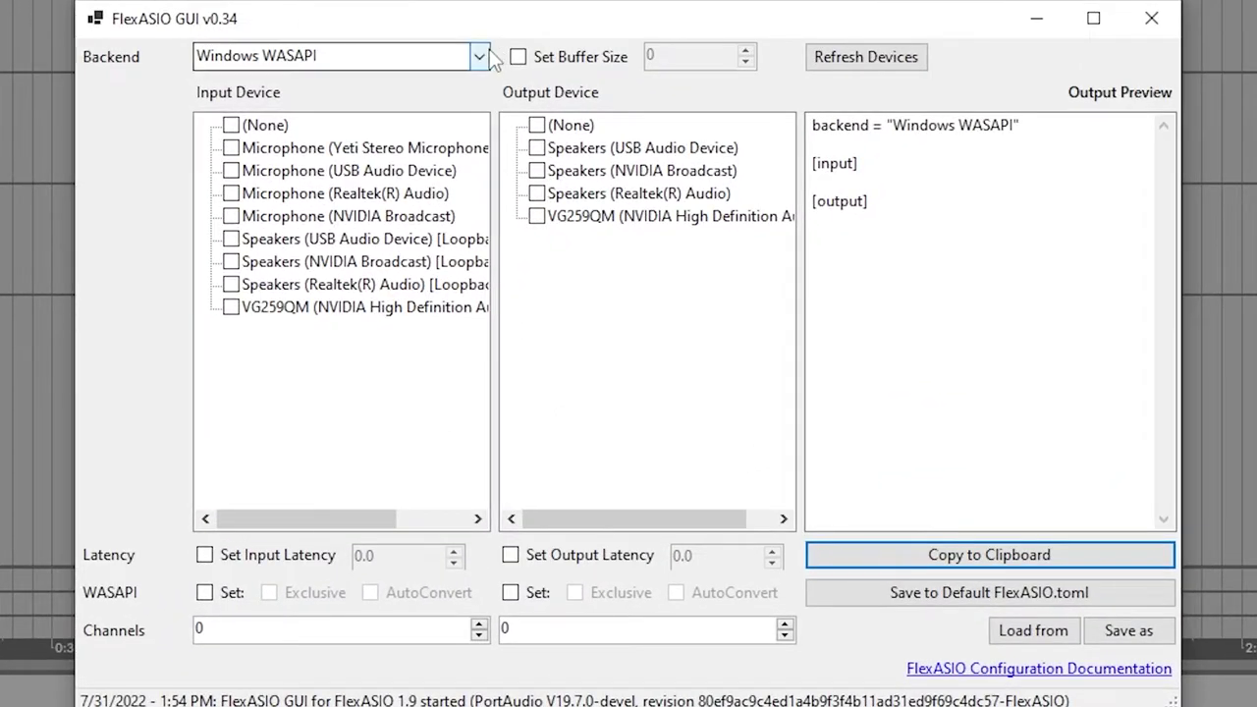
click(480, 56)
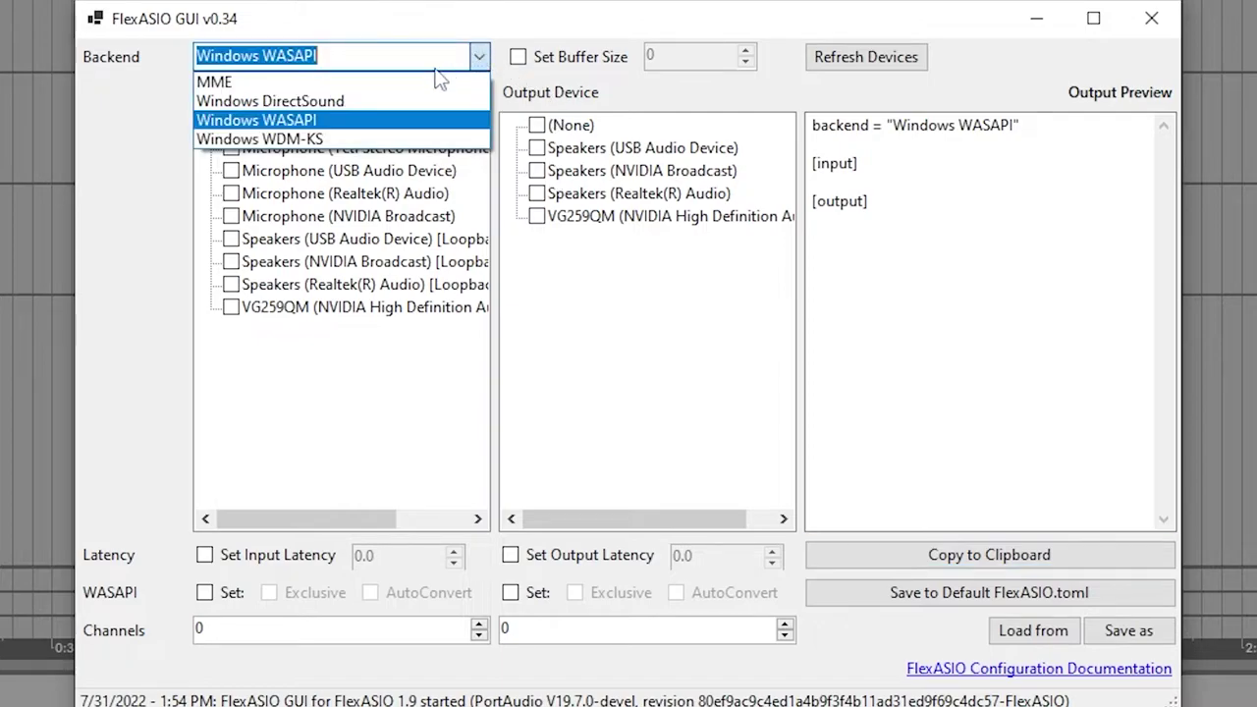
click(323, 64)
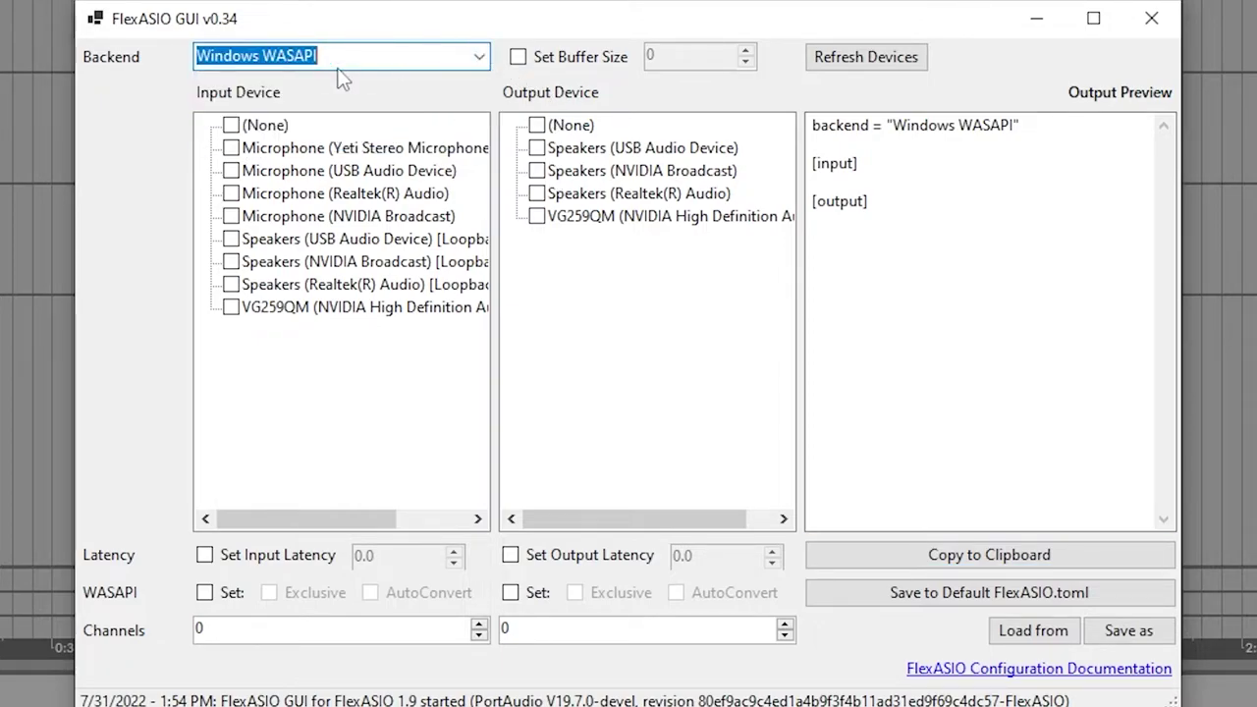
Step: Select Speakers (USB Audio Device) as output, then tick and untick Speakers (Realtek(R) Audio)
click(676, 331)
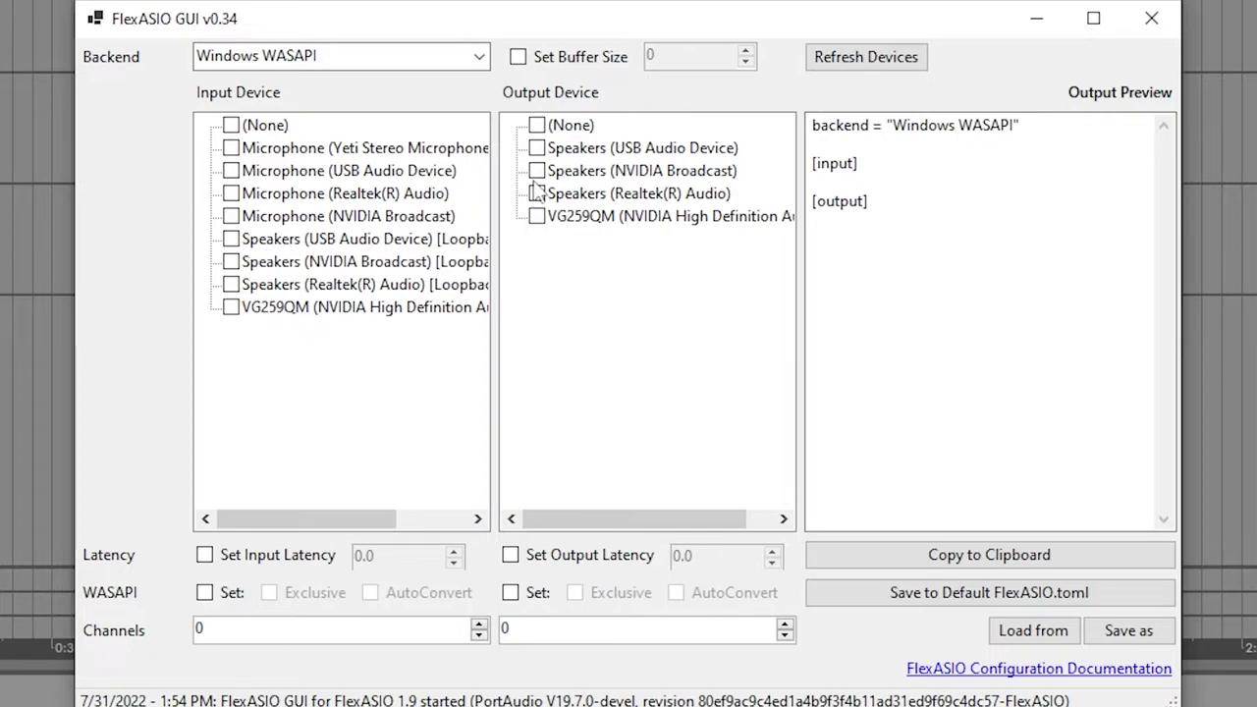
click(658, 155)
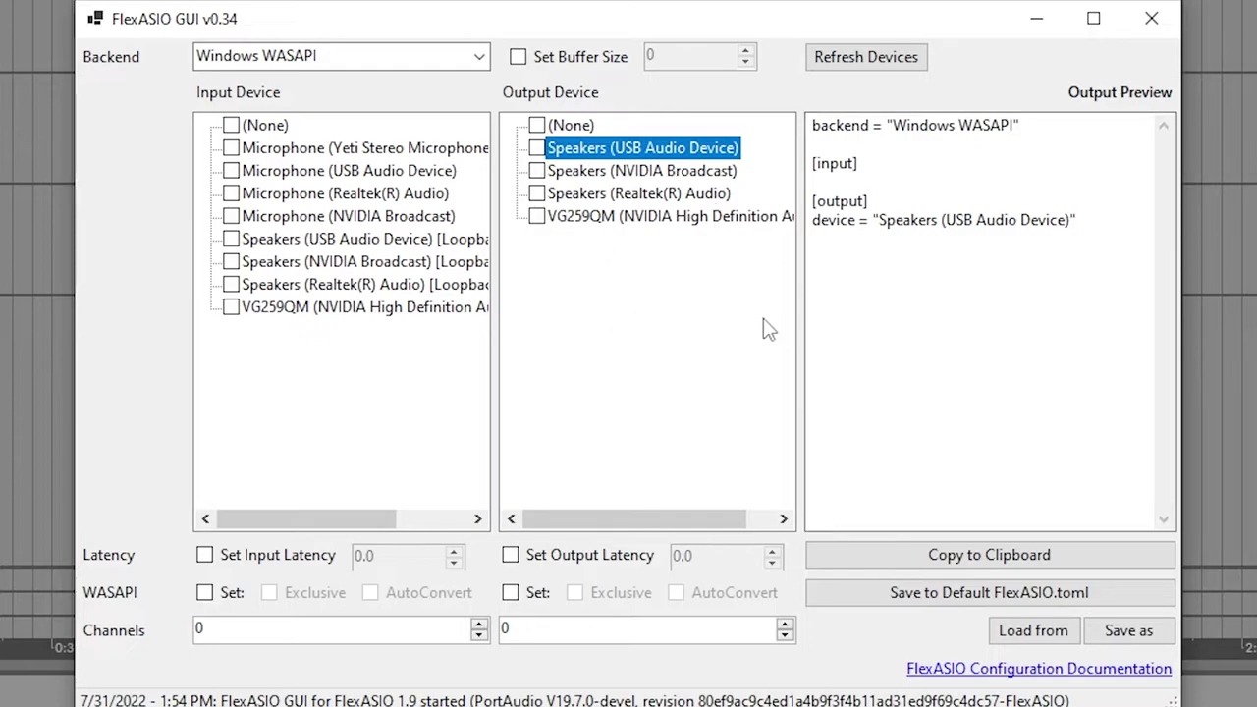
click(536, 193)
click(655, 197)
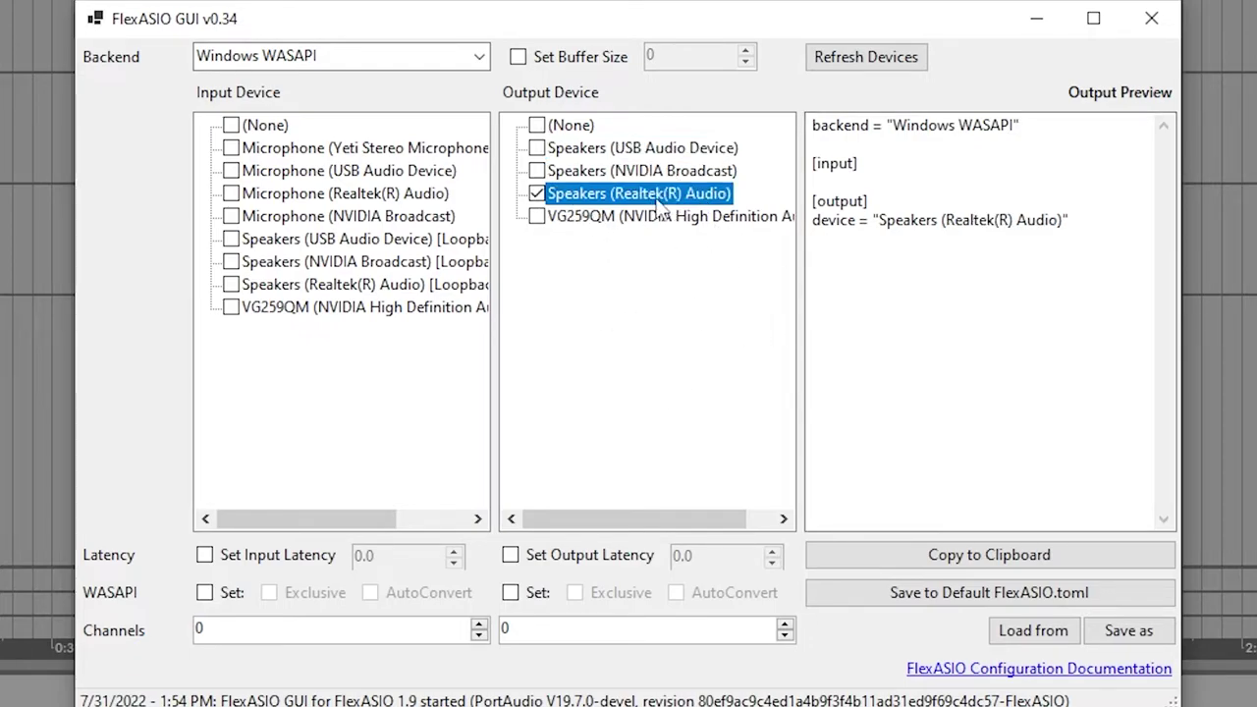
click(537, 195)
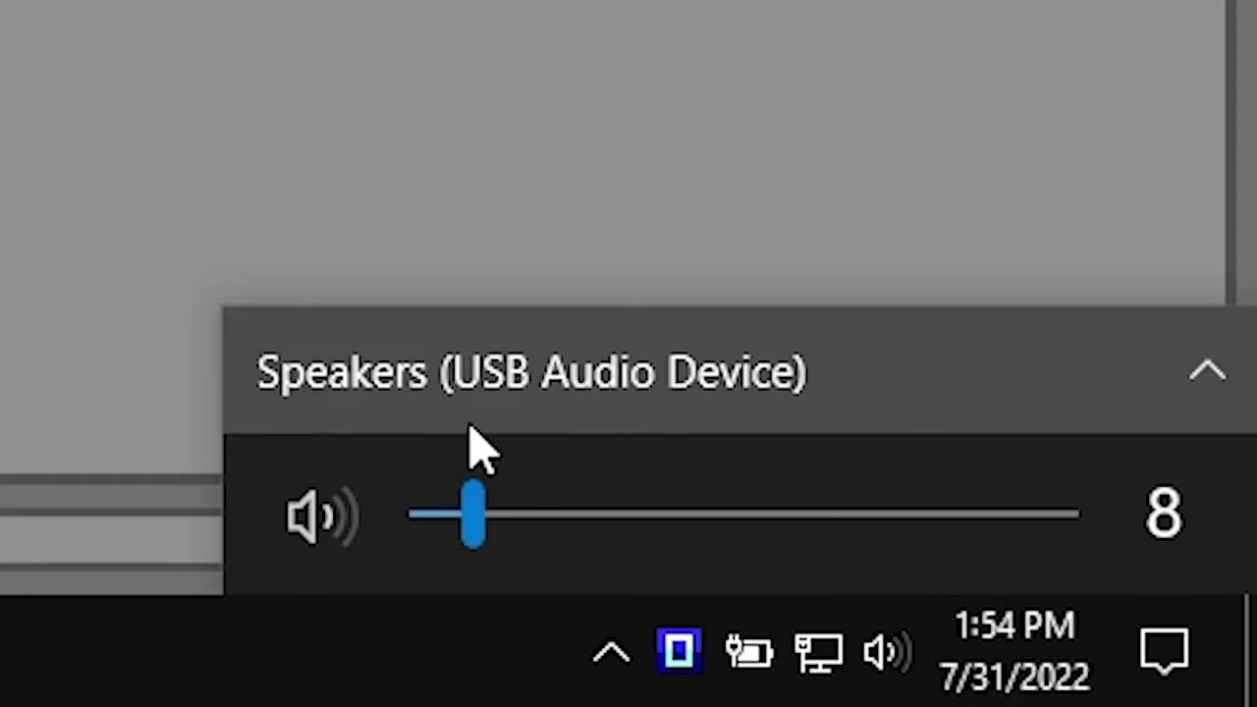
click(378, 424)
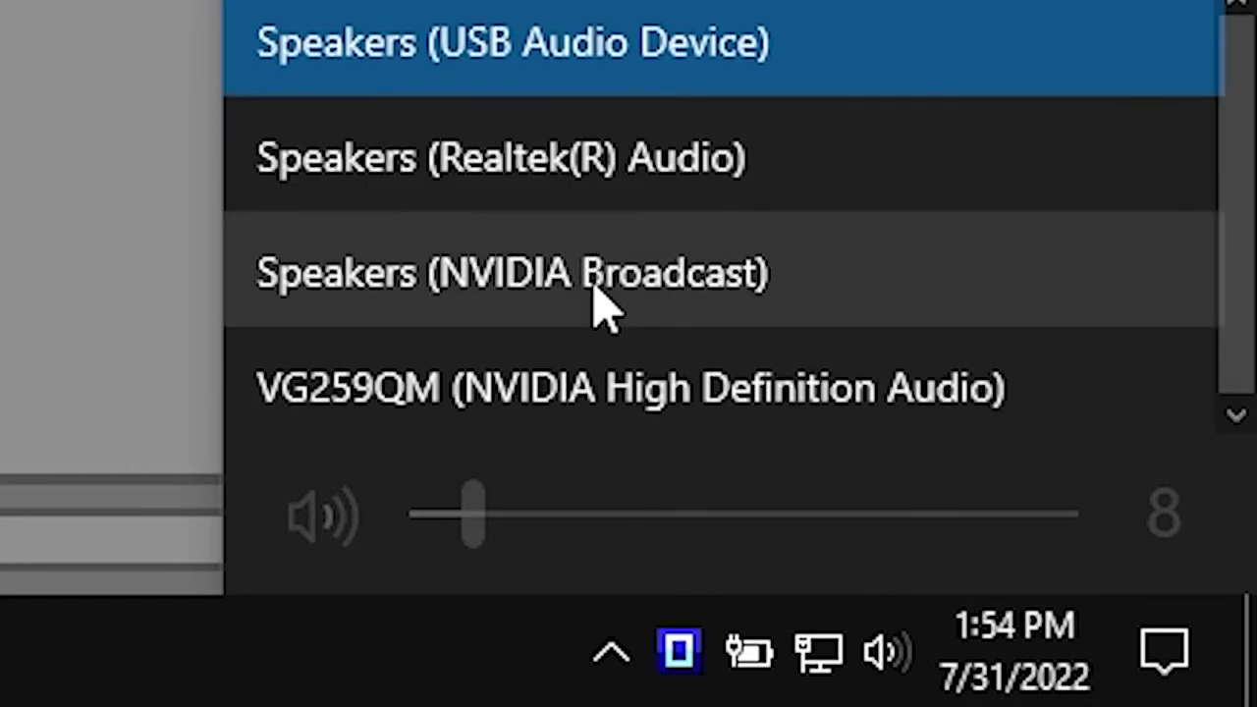
click(651, 54)
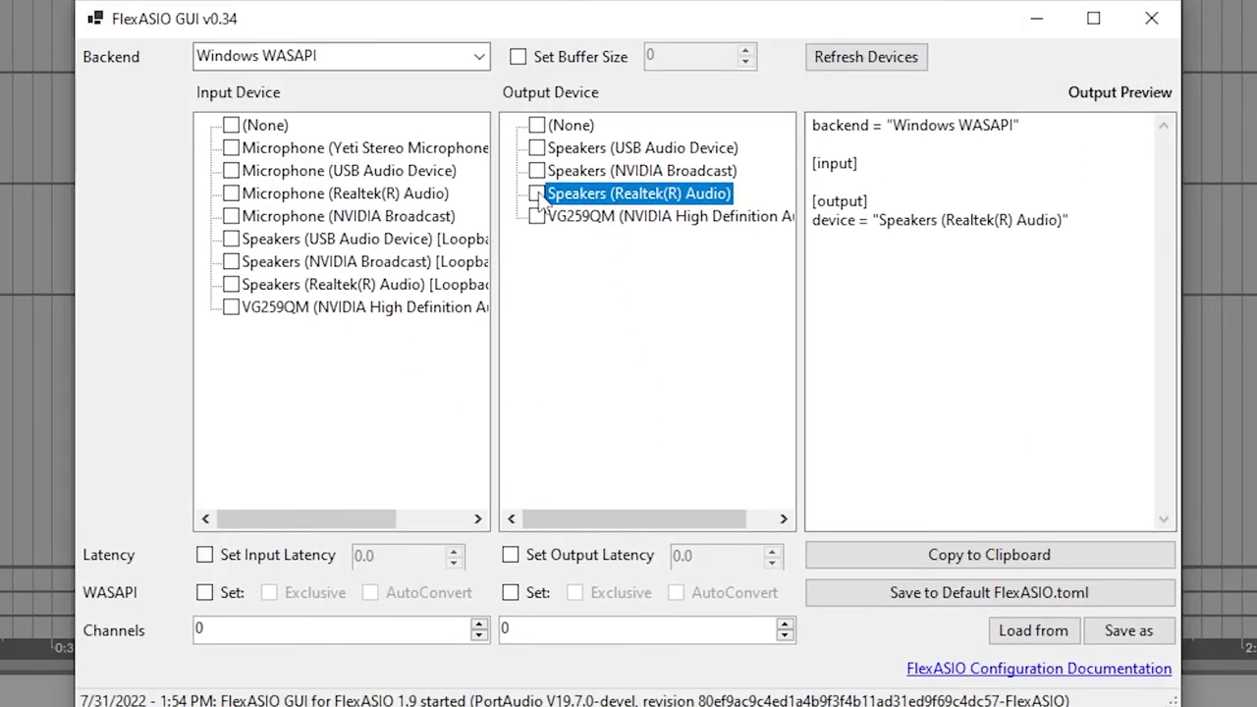
Step: Tick Speakers (USB Audio Device) as the output and save to the default FlexASIO.toml
click(537, 150)
click(628, 147)
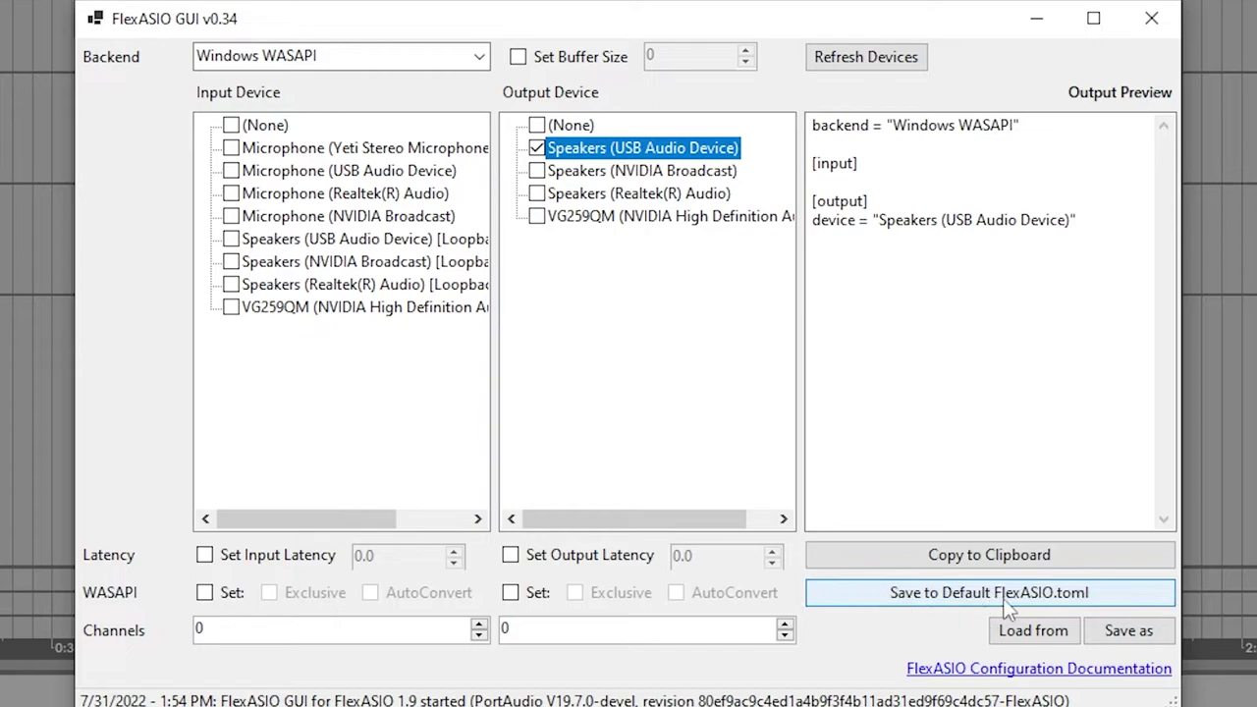
click(1075, 600)
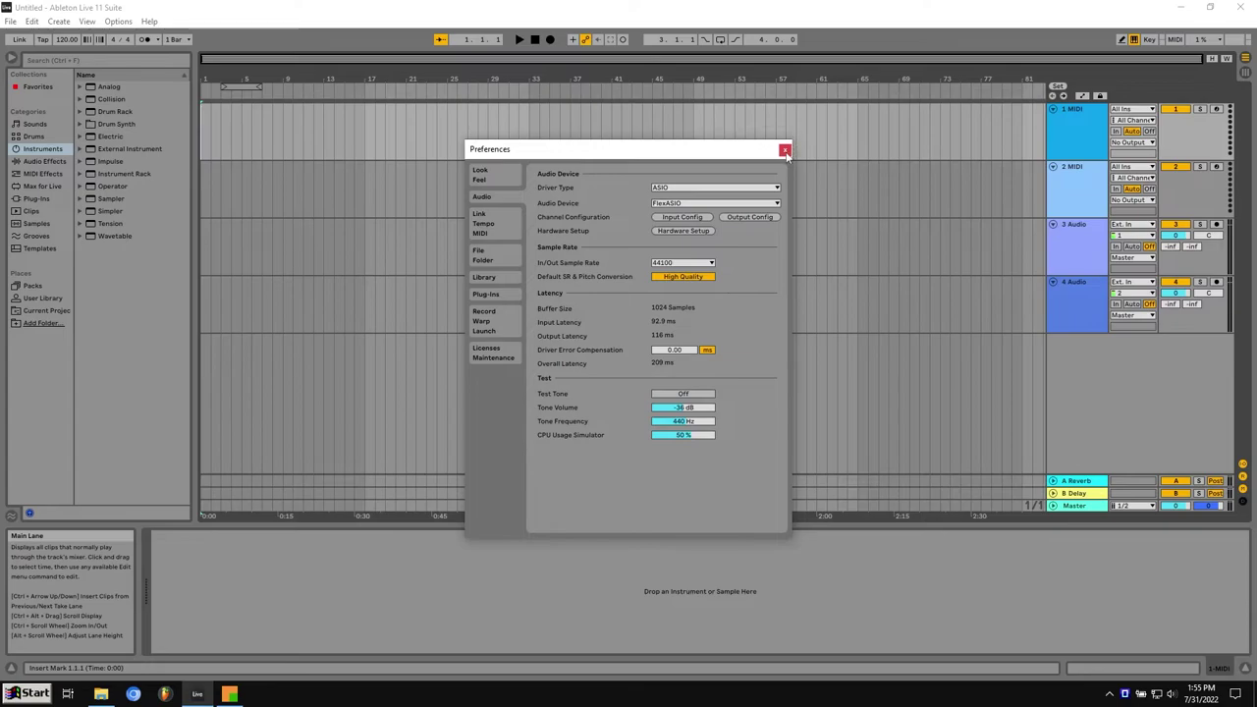
Step: Close Live's audio preferences and toggle Reduced Latency When Monitoring in the Options menu
click(785, 150)
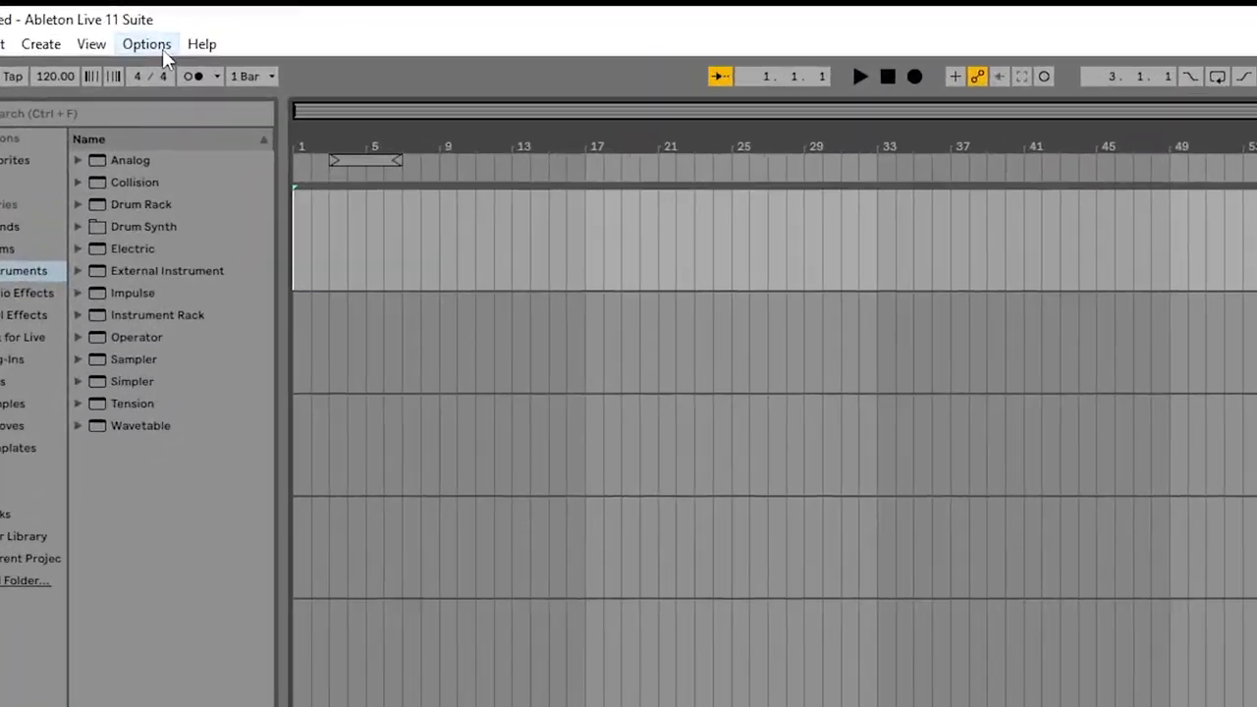
click(118, 21)
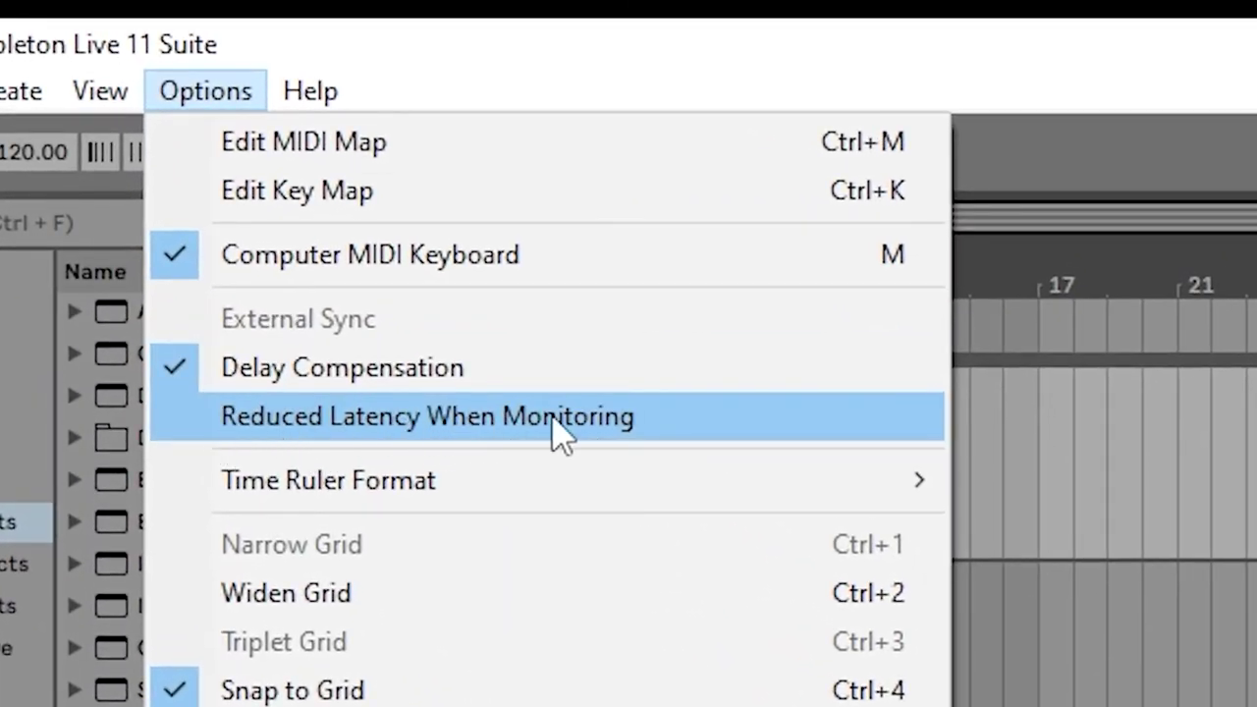
click(304, 432)
click(241, 98)
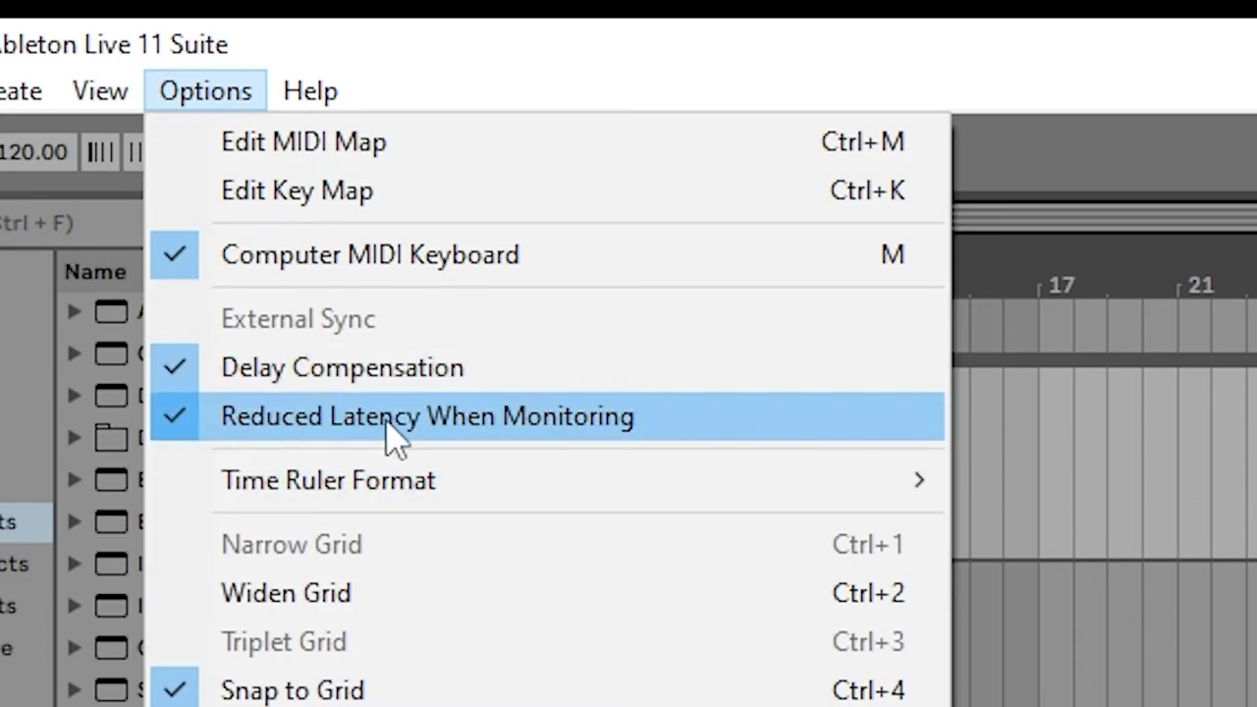
click(211, 93)
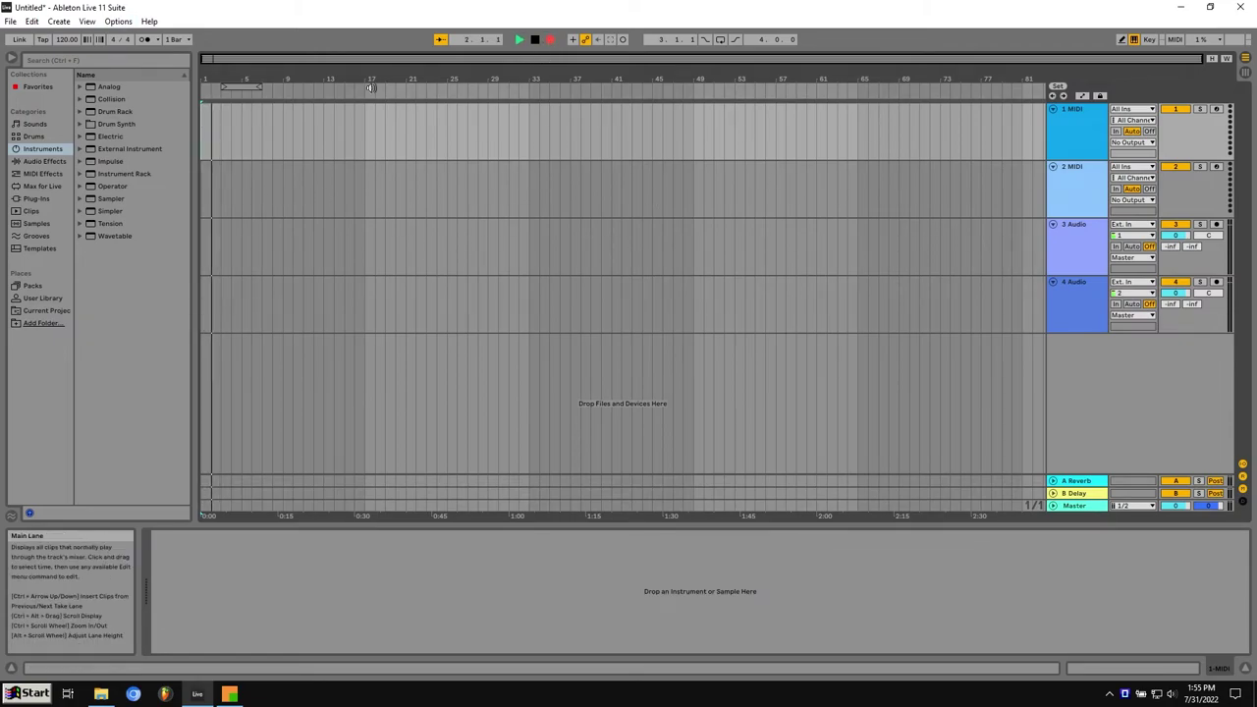
Step: Stop playback so the position returns to 1.1.1, then close the Options menu unchanged
click(534, 39)
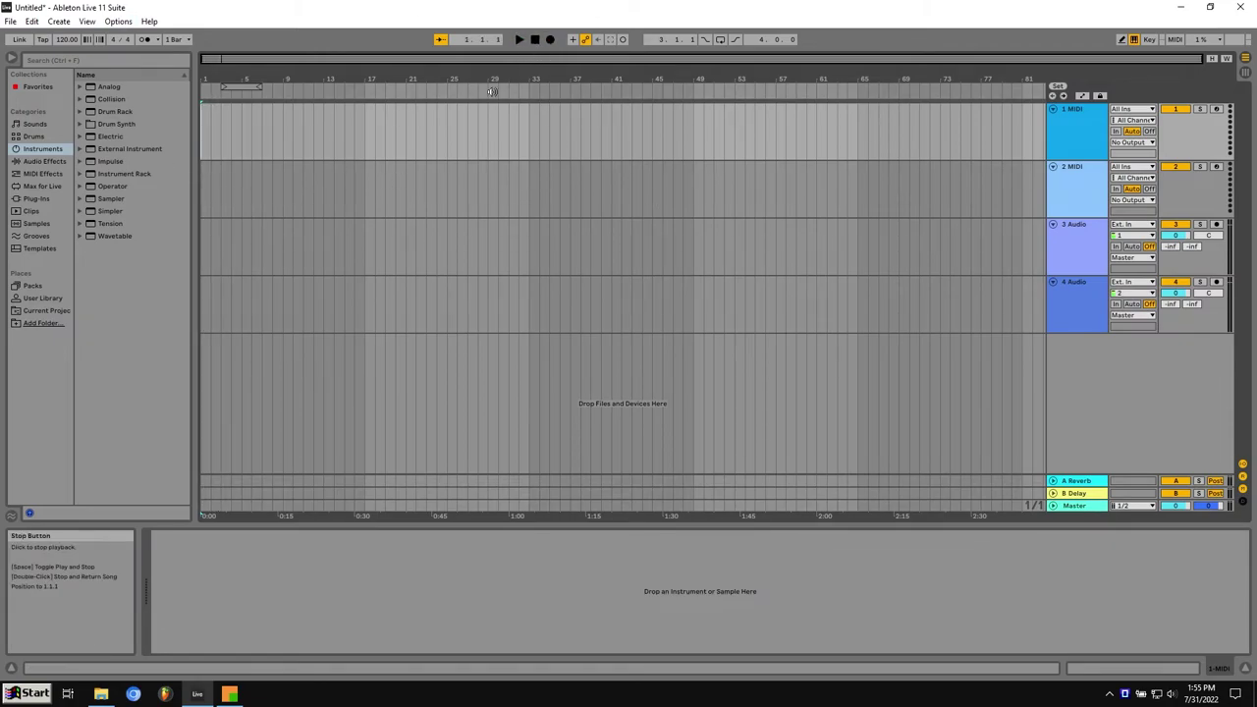
click(118, 21)
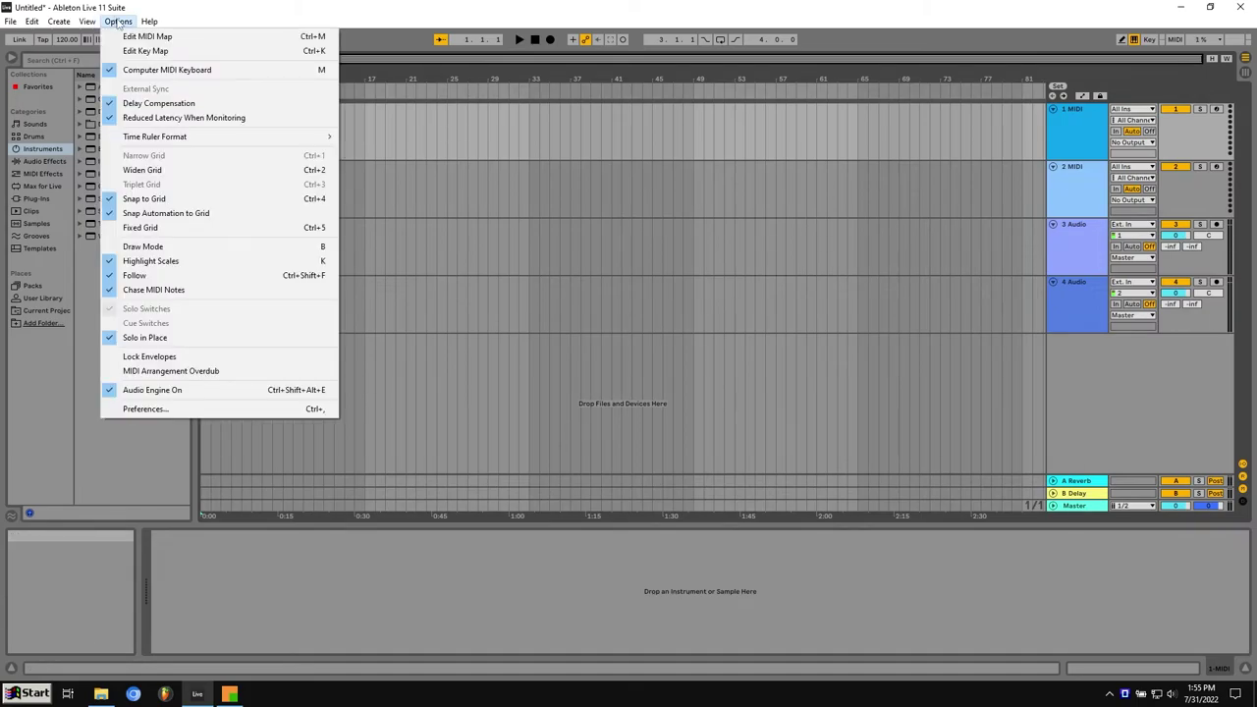
click(118, 21)
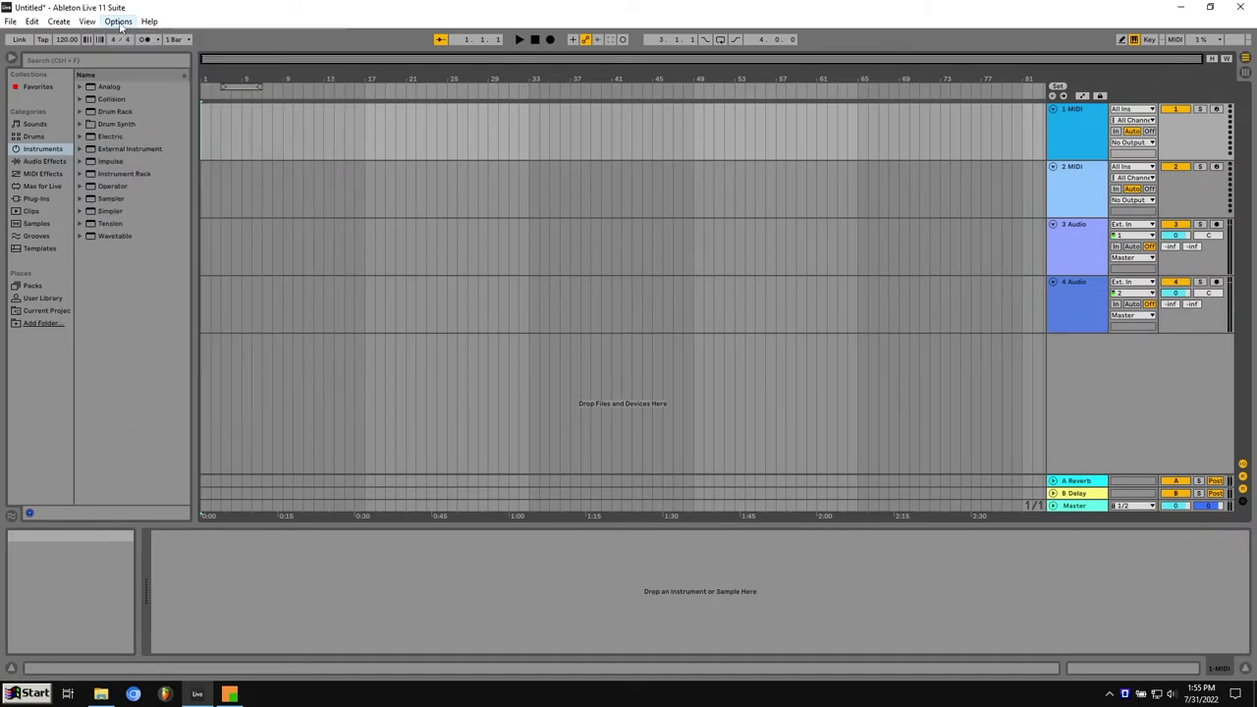
Step: Quit Live without saving the Untitled set, then close the FlexASIO GUI and File Explorer windows
click(1239, 7)
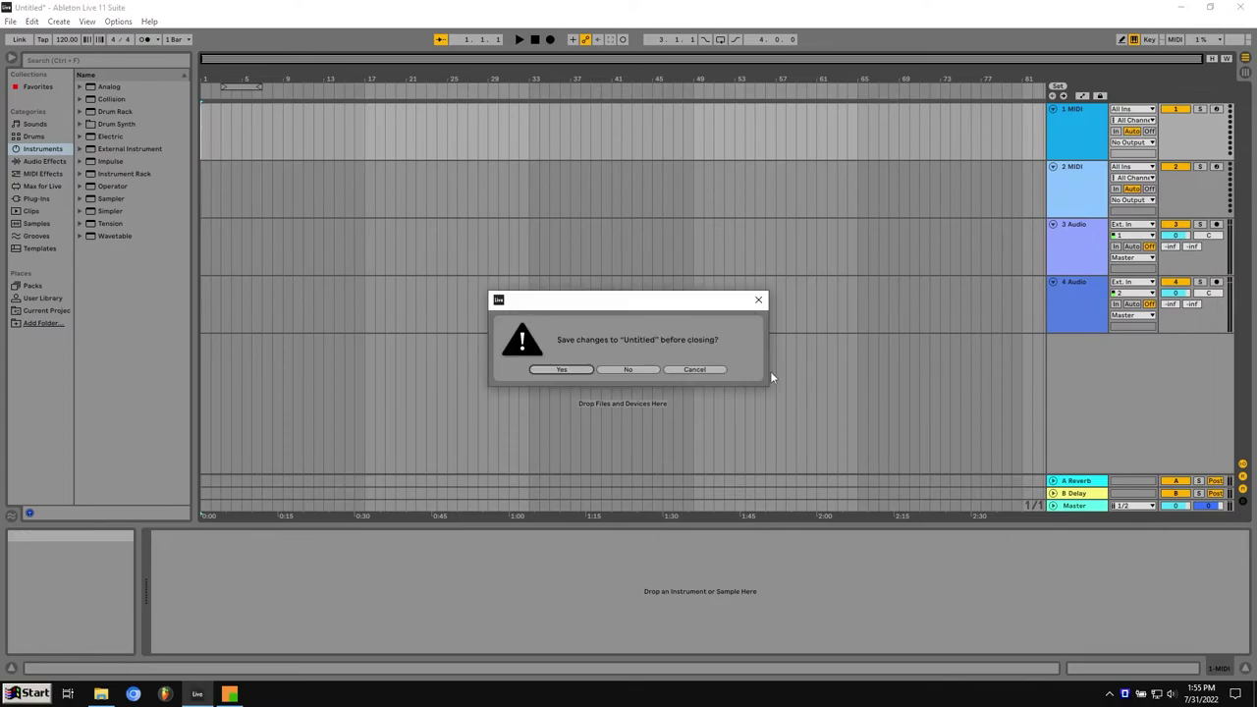
click(626, 370)
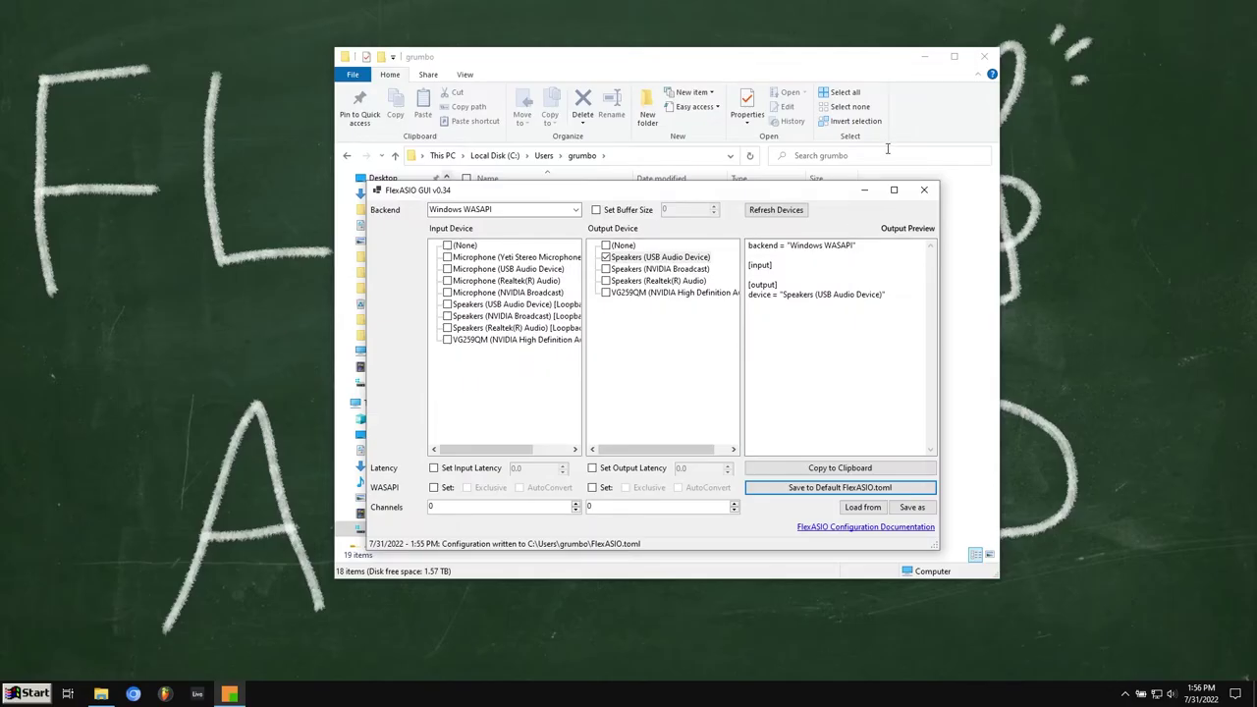
click(924, 189)
click(983, 55)
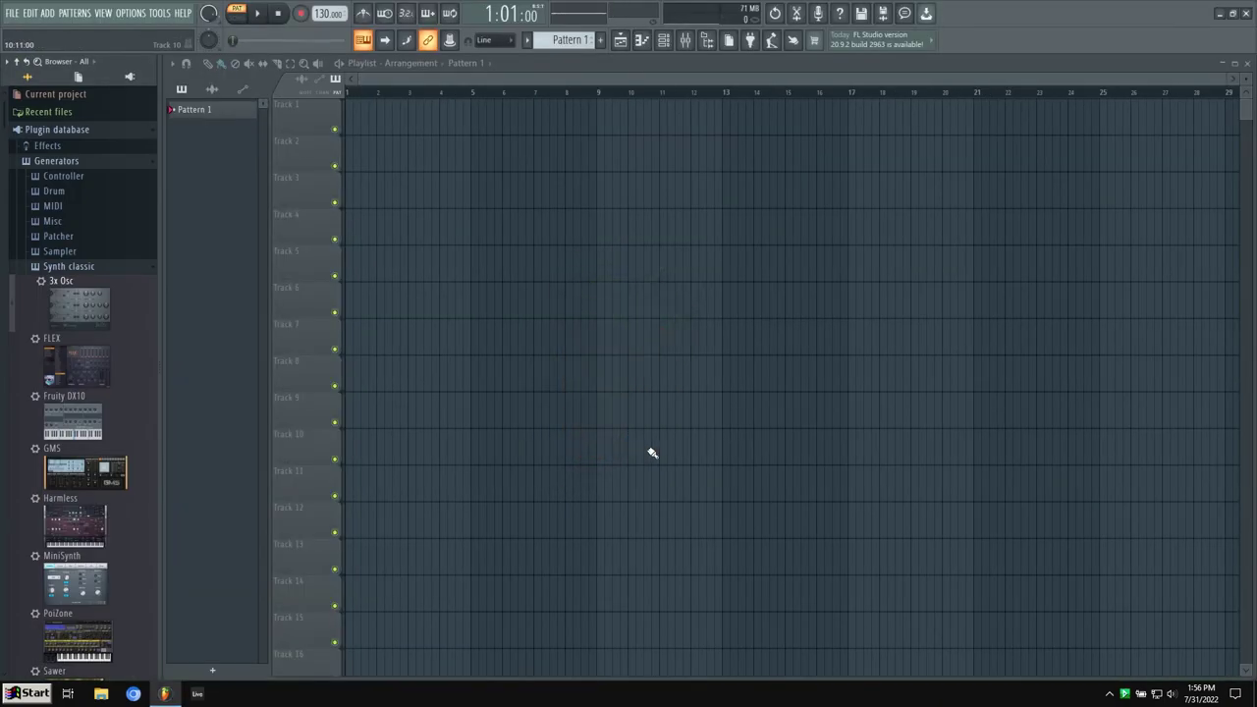
Step: In FL Studio's Audio settings, choose FlexASIO as the device, open at 44100 Hz with an 882-sample buffer
click(132, 12)
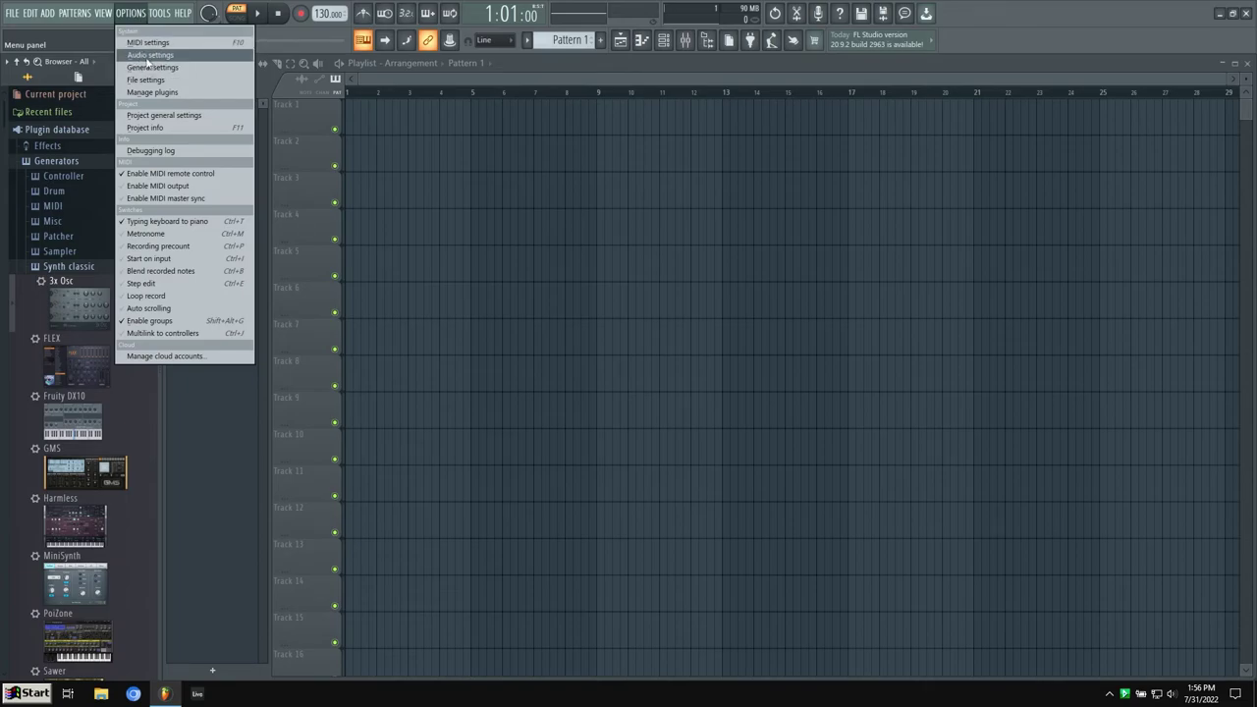
click(147, 56)
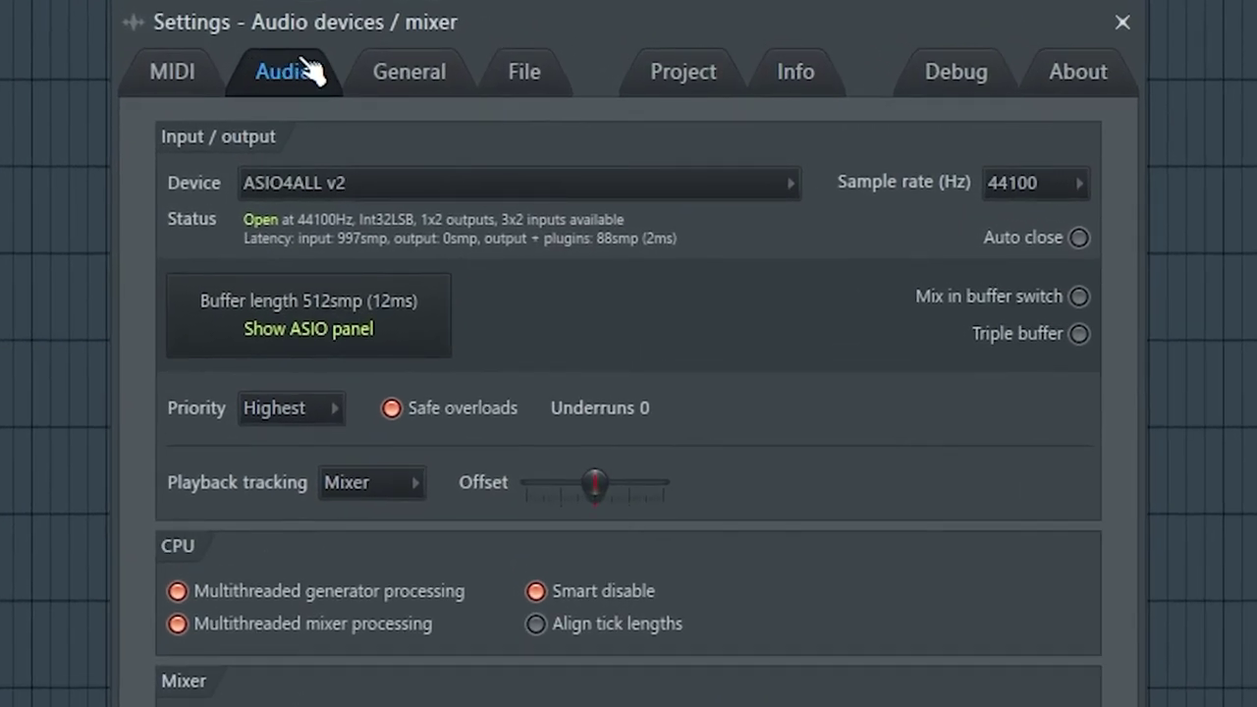
click(397, 186)
click(403, 191)
click(404, 192)
click(402, 194)
click(404, 186)
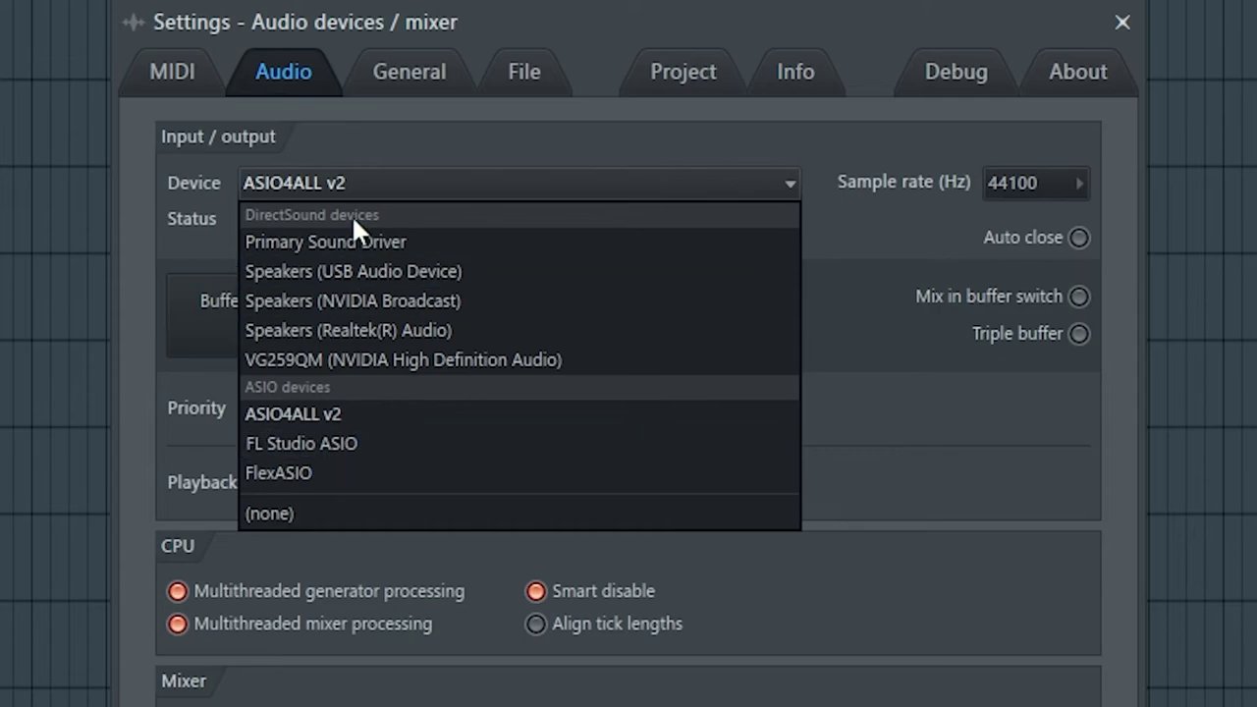
click(281, 479)
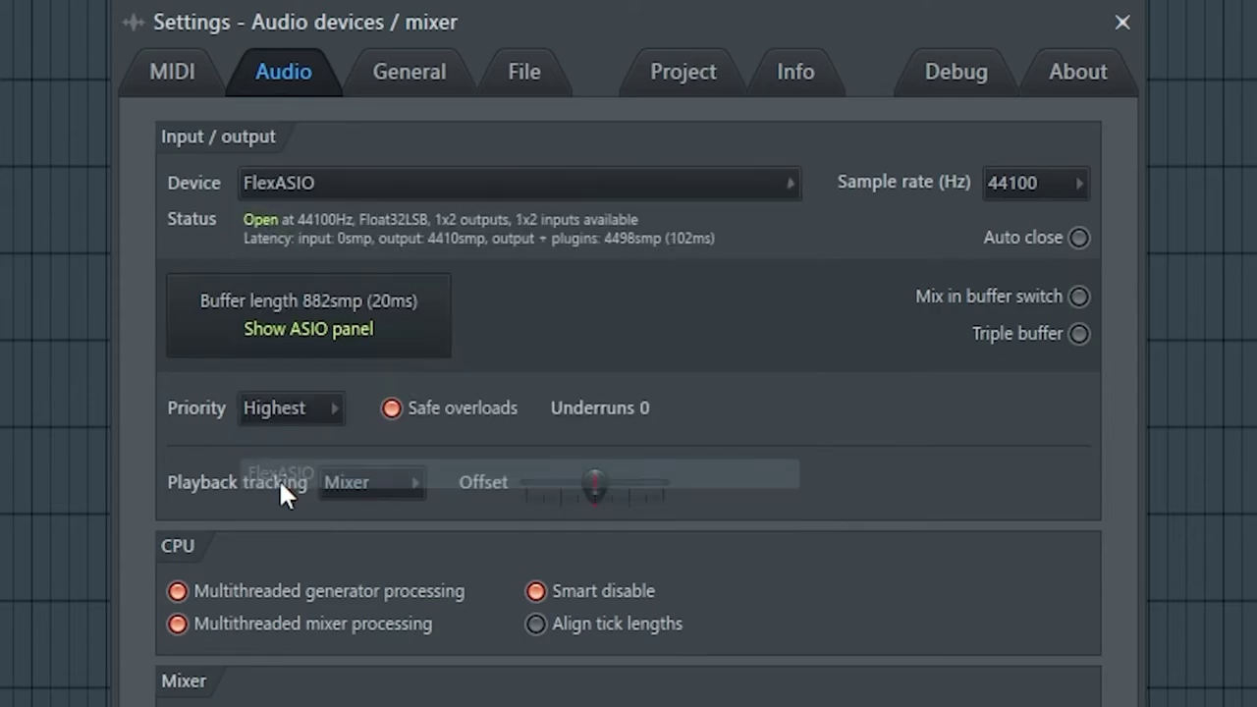
click(486, 184)
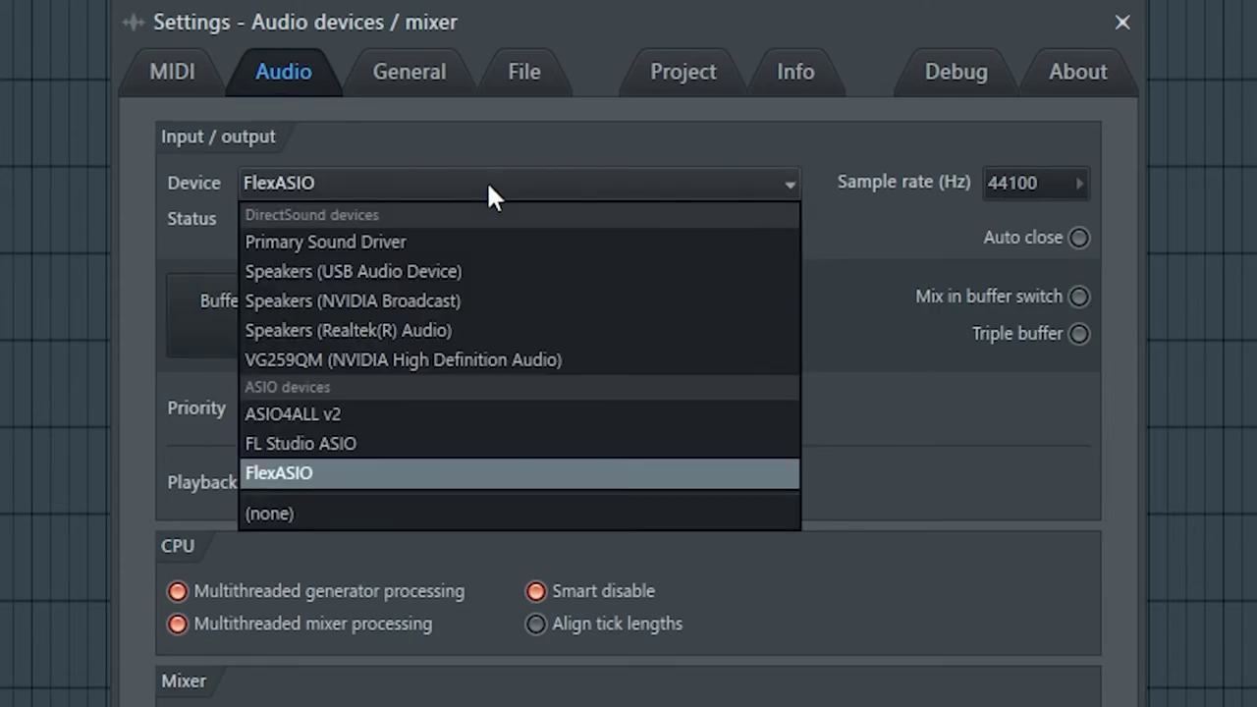
click(339, 475)
click(550, 188)
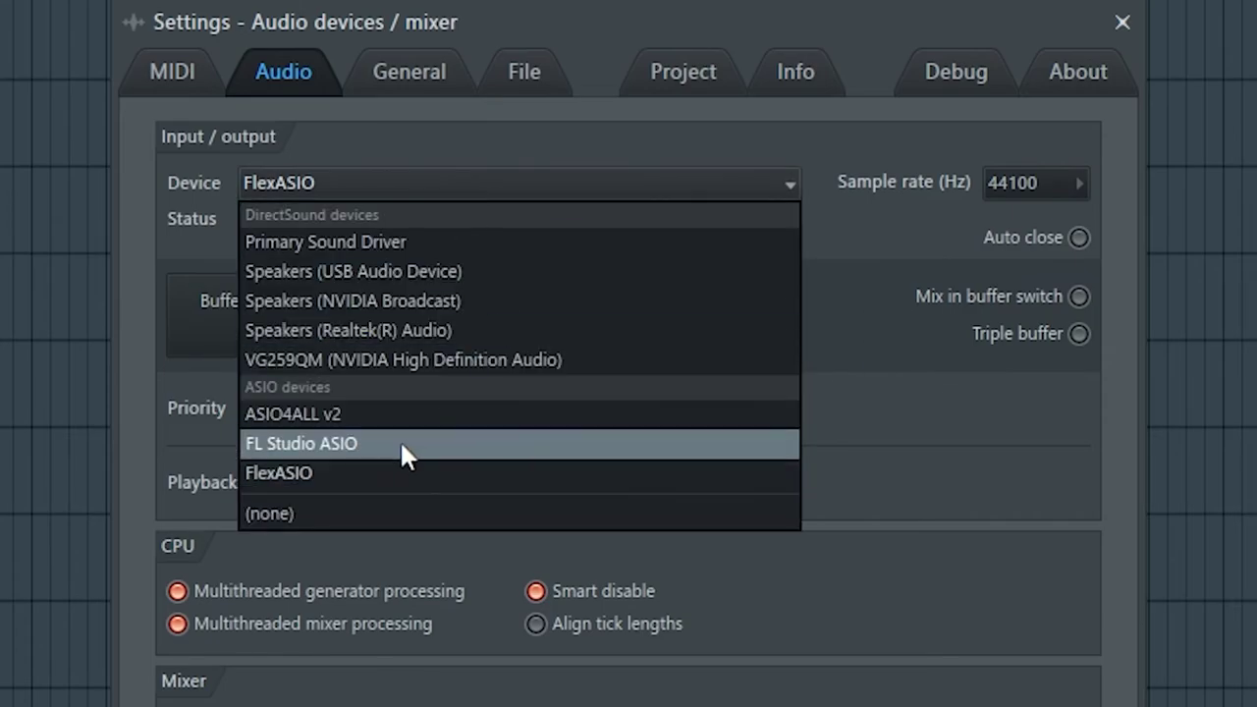
click(383, 477)
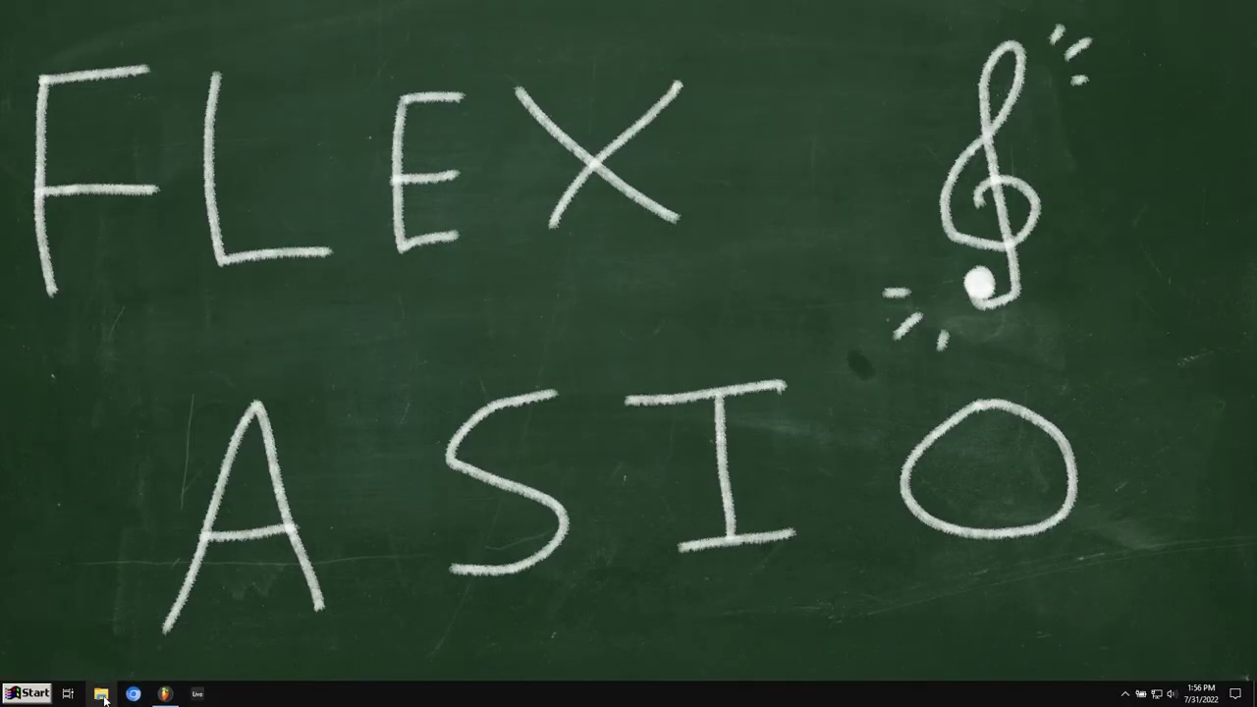
Step: Browse to Local Disk (C:) > Users > the home folder and delete FlexASIO.toml
click(101, 694)
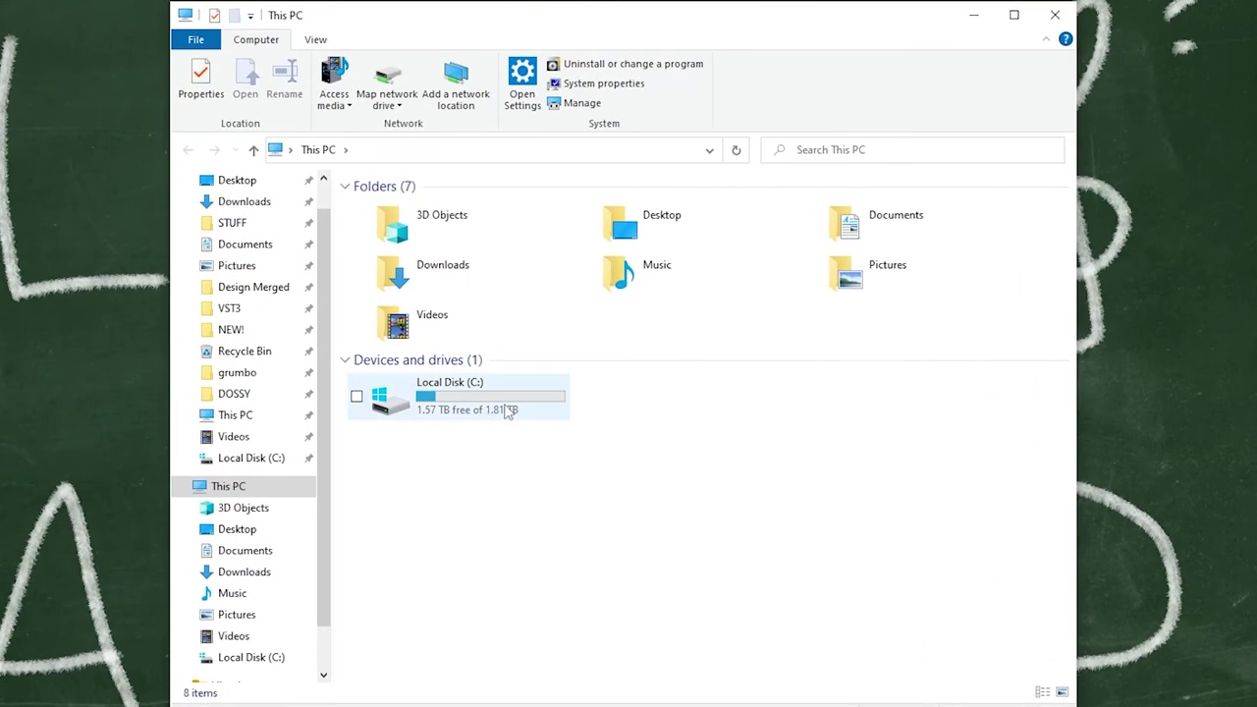
double_click(507, 411)
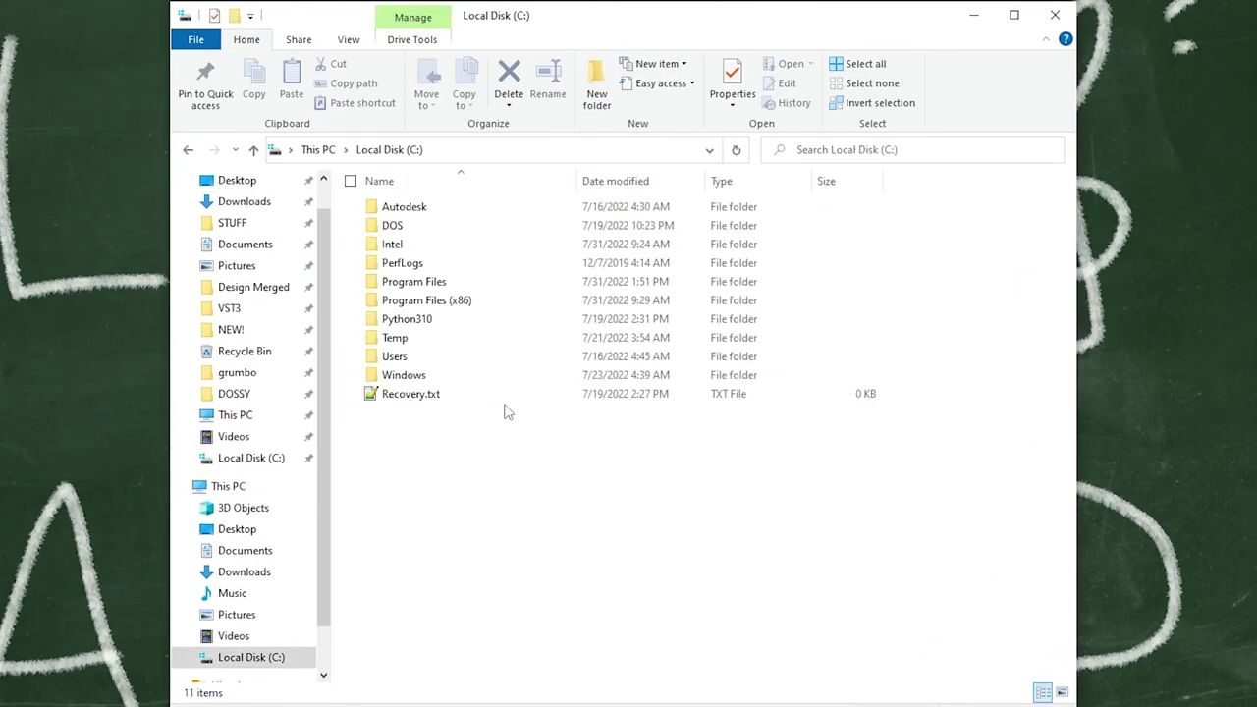
double_click(396, 357)
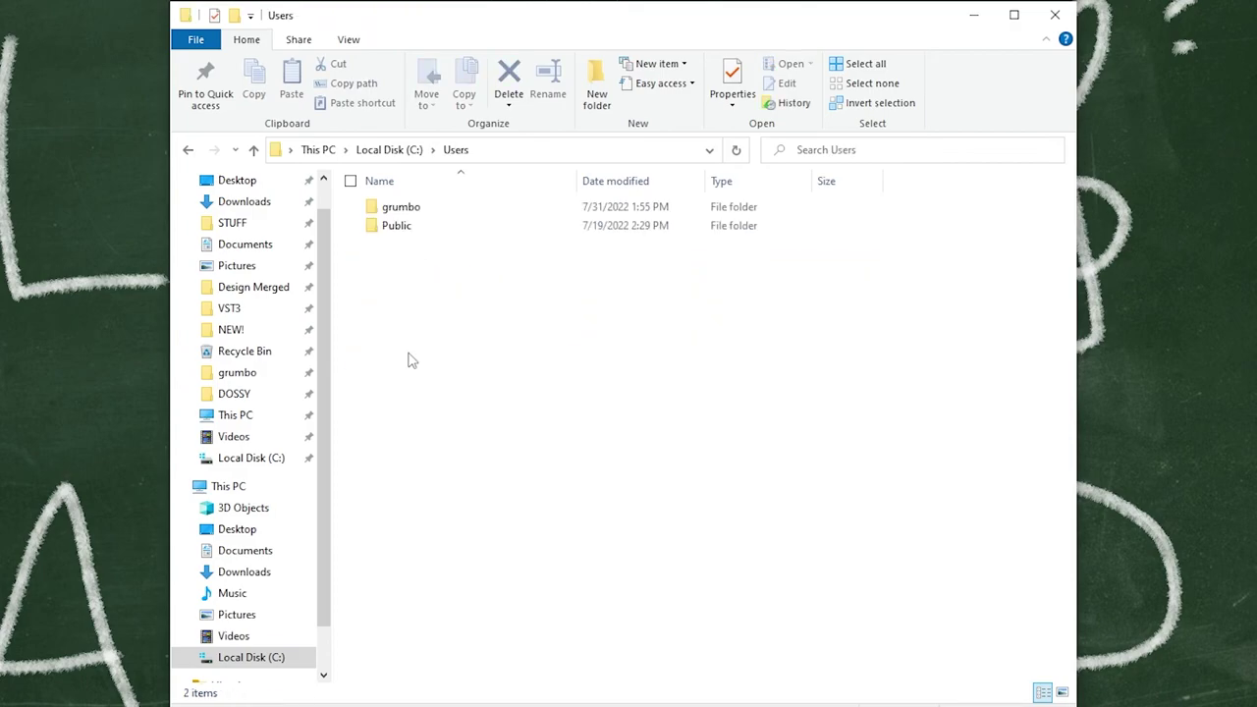
double_click(426, 208)
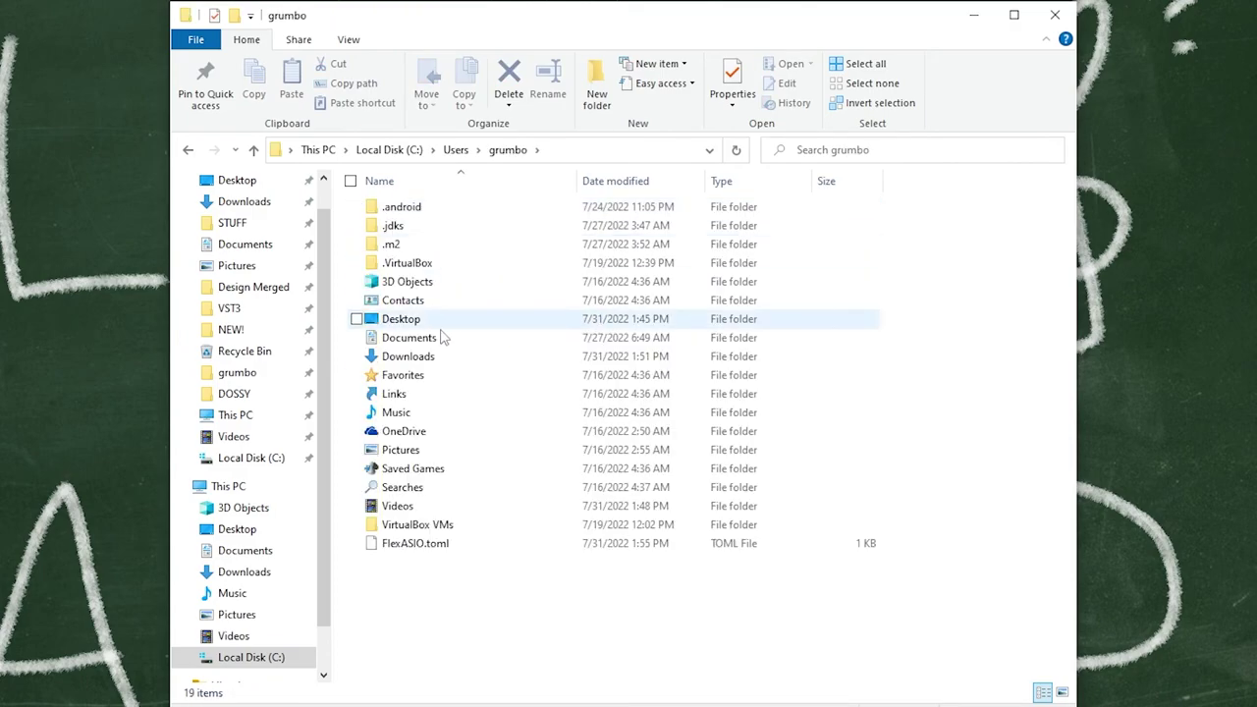
drag(503, 587, 469, 546)
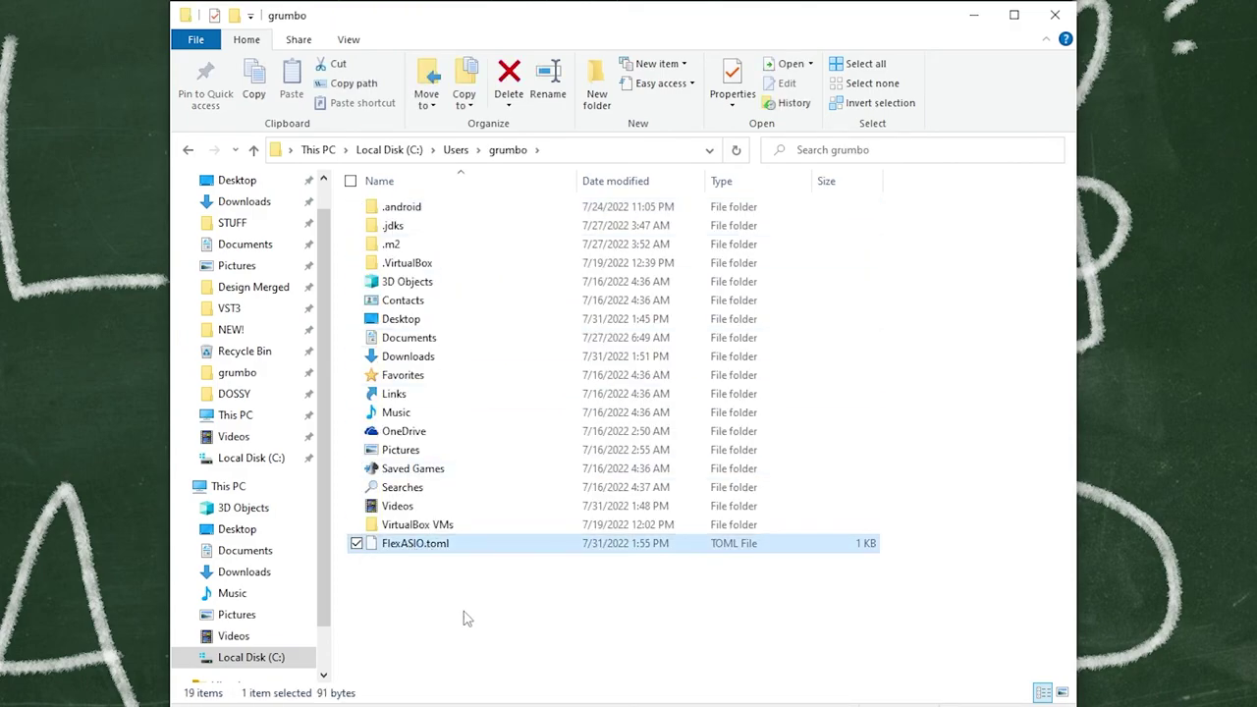
right_click(441, 545)
click(472, 492)
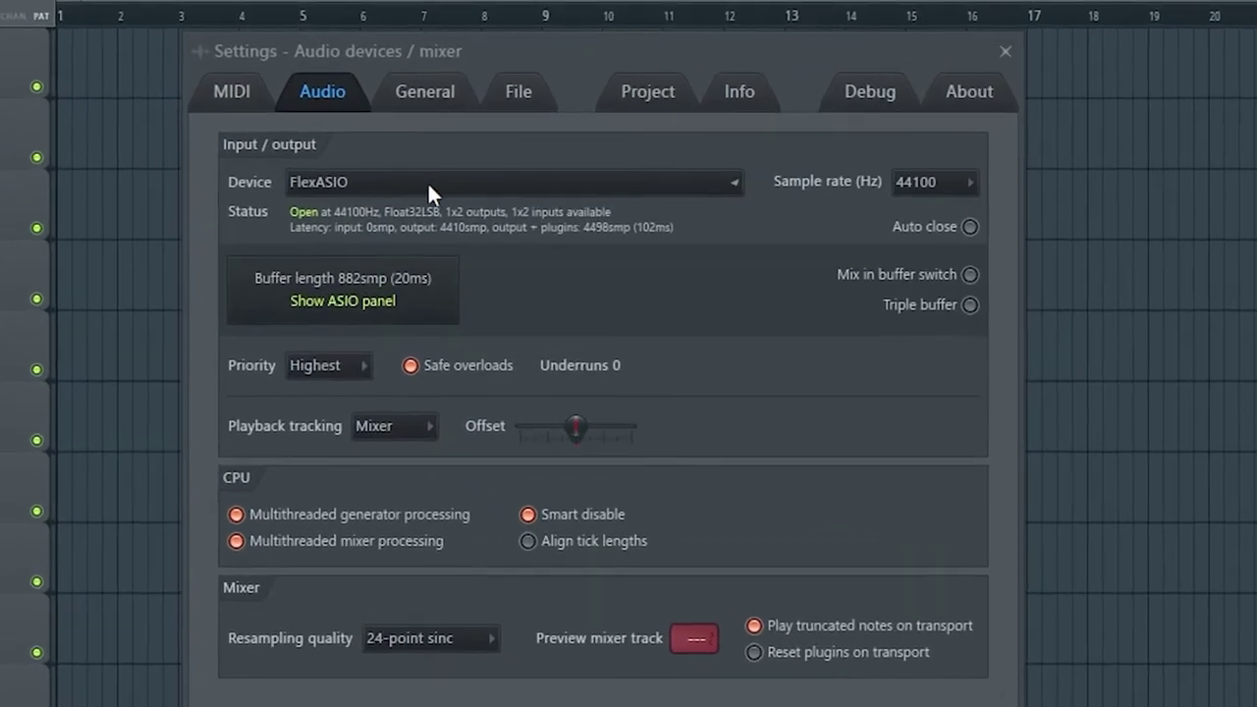
Step: Switch FL Studio's audio device to ASIO4ALL v2, then back to FlexASIO
click(427, 180)
click(354, 414)
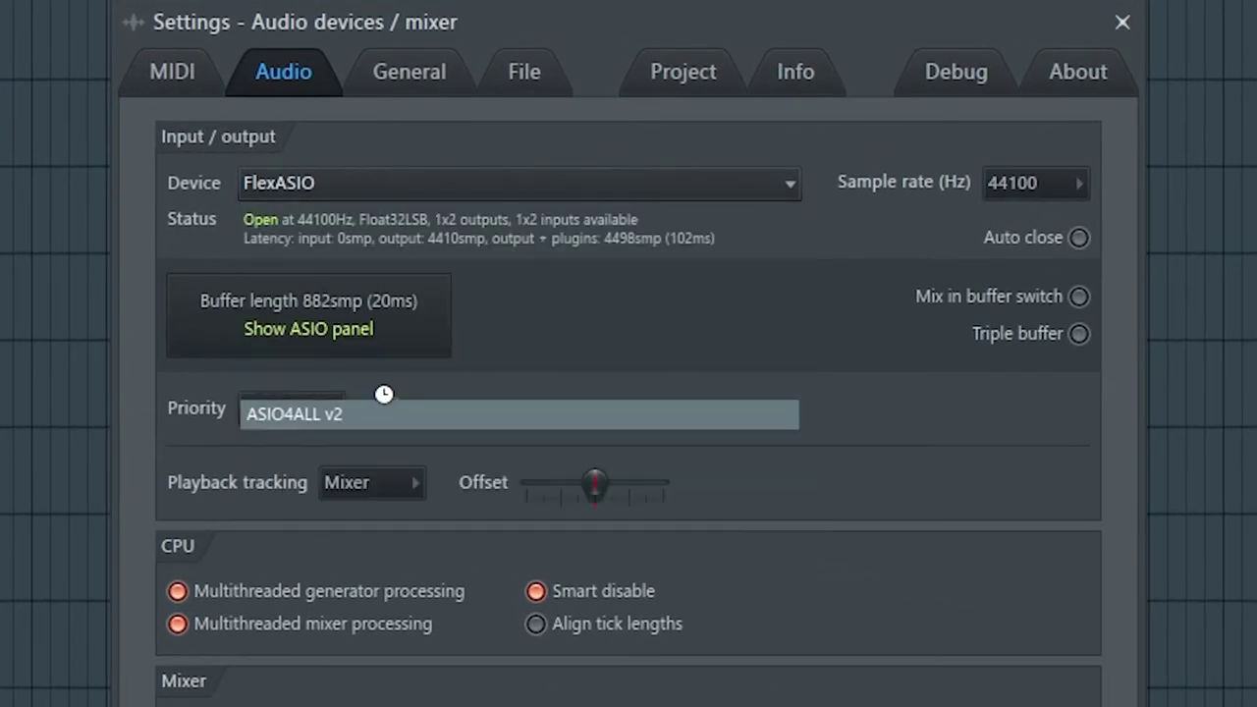
click(422, 183)
click(308, 472)
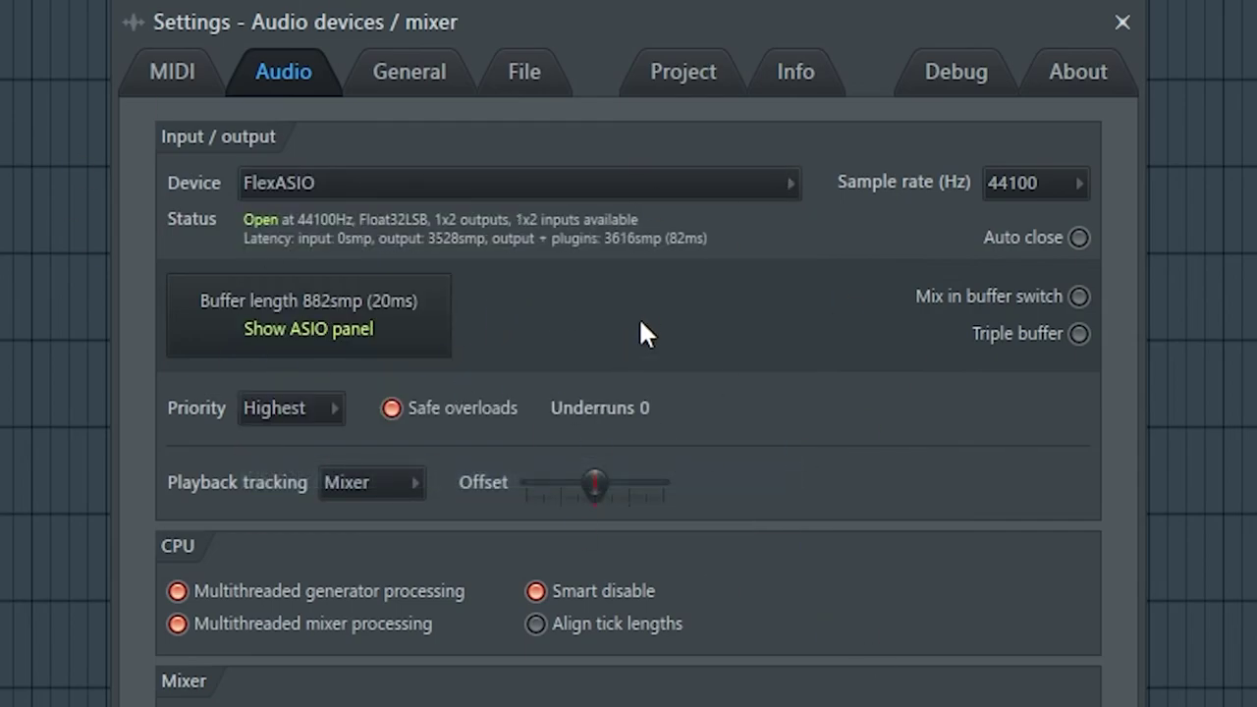
click(541, 185)
click(437, 473)
Step: Open the FlexASIO GUI via Show ASIO panel, centre it, and tick Speakers (USB Audio Device) as output
click(308, 329)
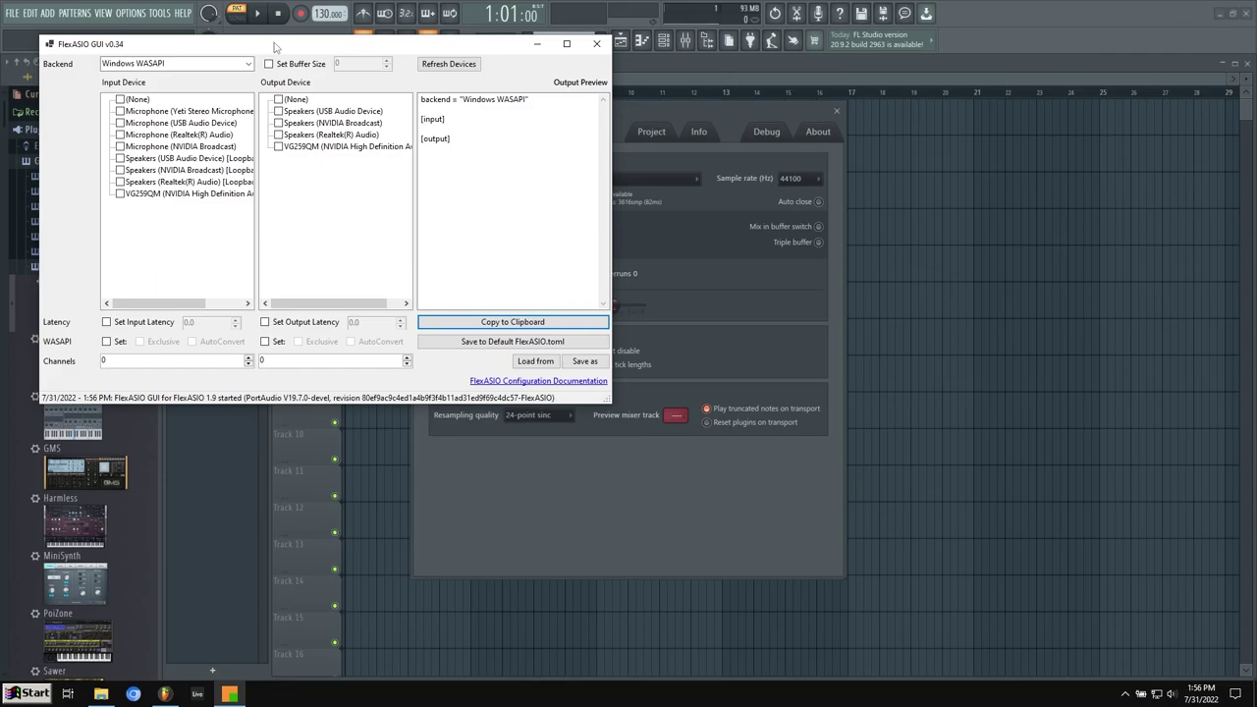
drag(276, 47, 552, 172)
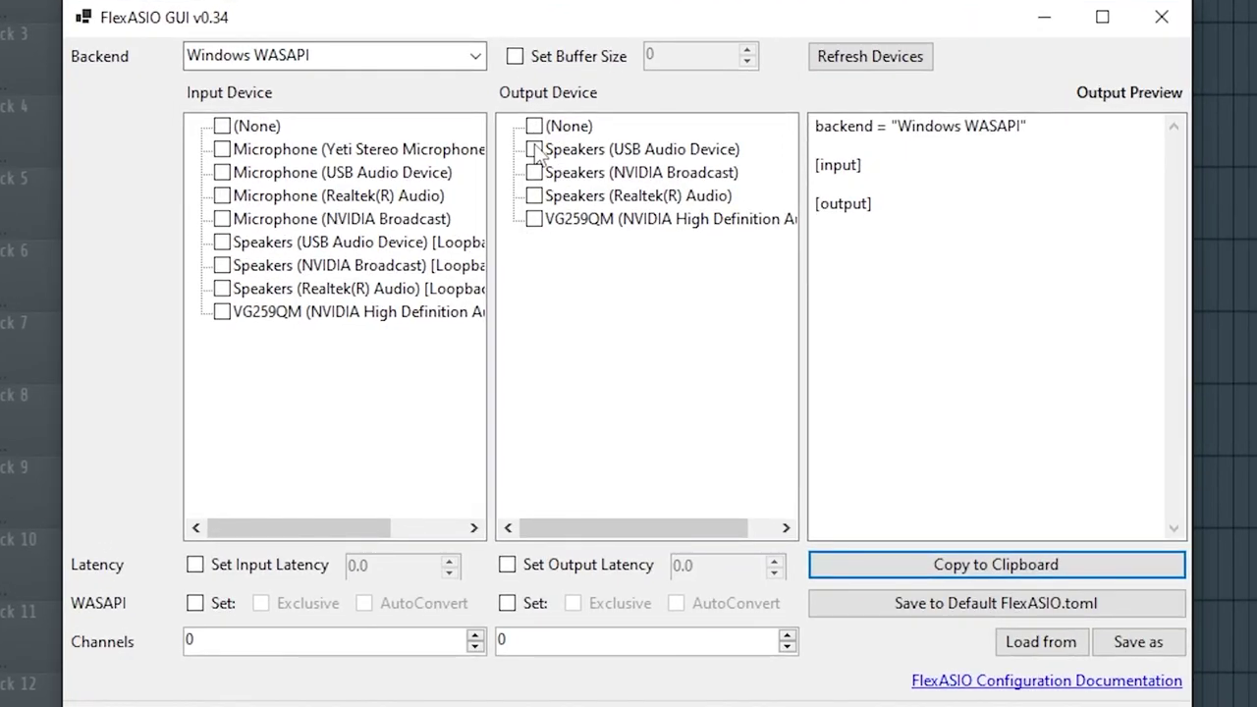
click(535, 150)
click(576, 155)
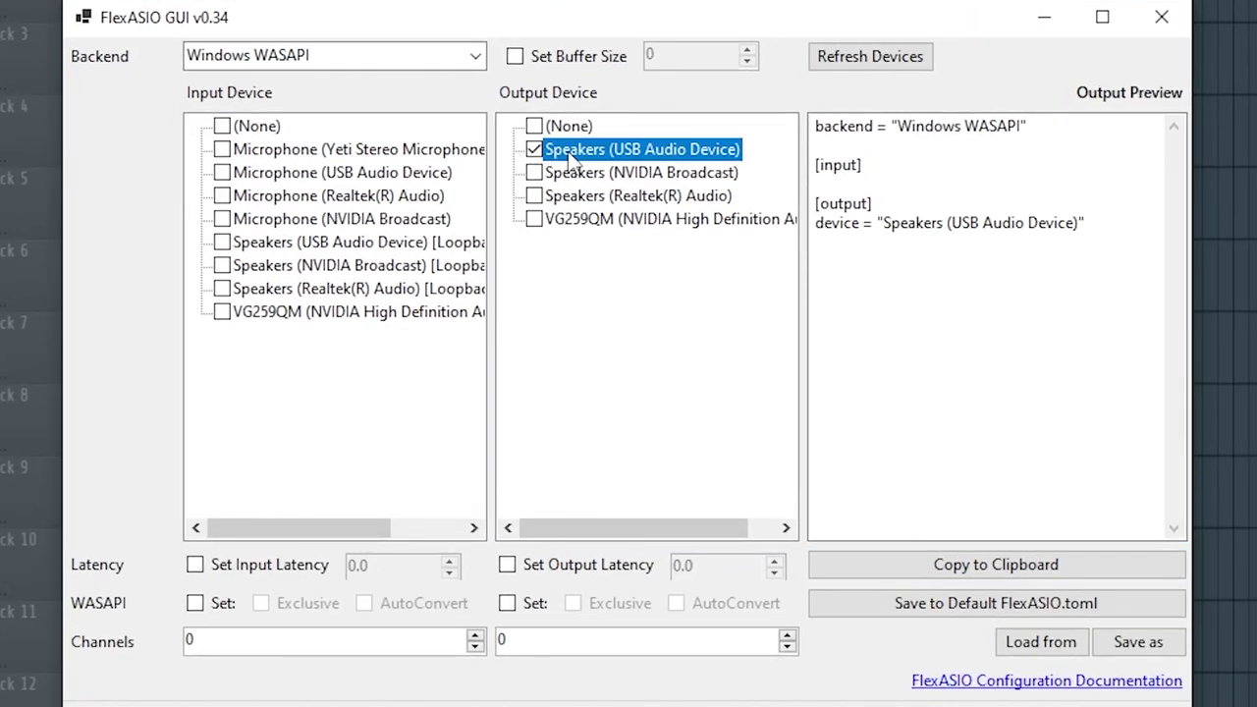